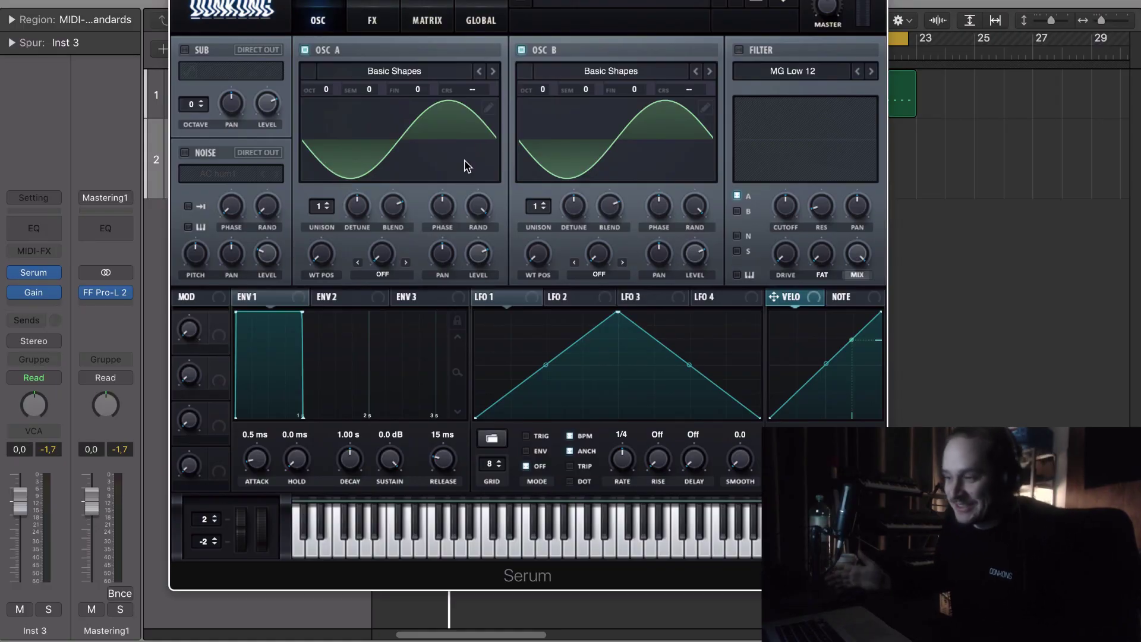
- Enable the filter as a Band 24 band-pass at about 84 Hz, modulated by LFO 1
left_click(740, 51)
left_click(762, 75)
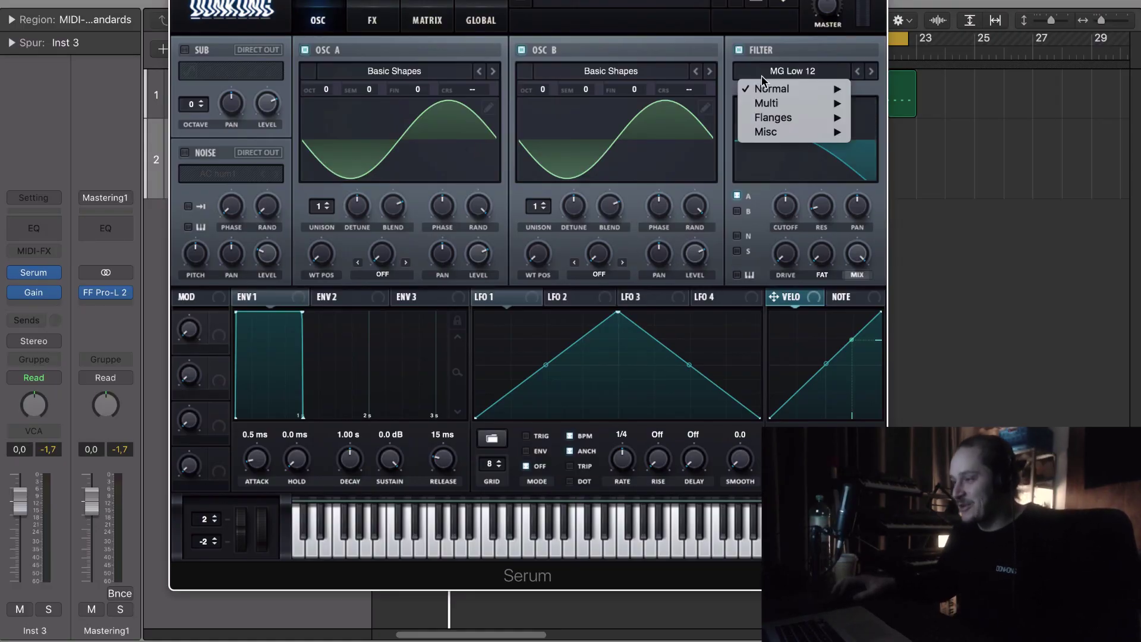
mouse_move(796, 92)
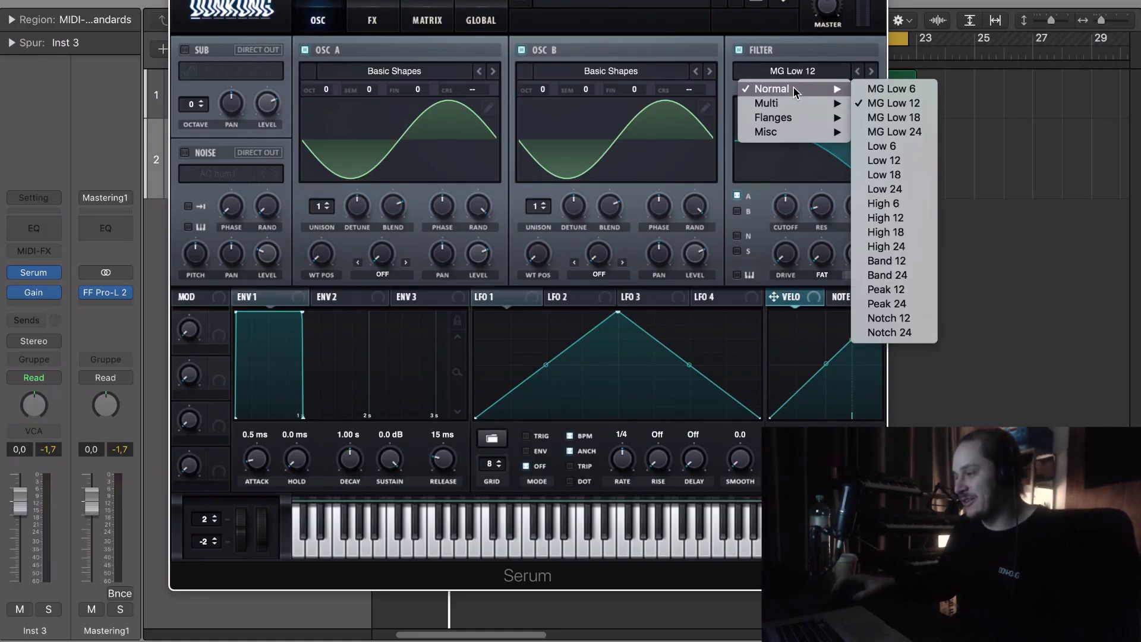
left_click(912, 277)
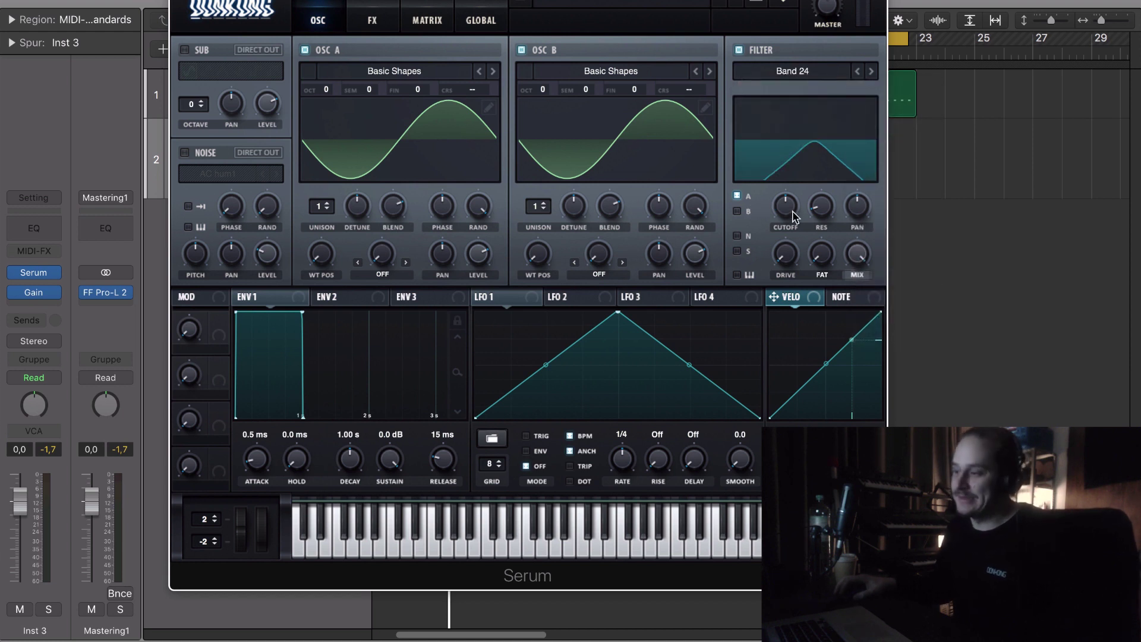
left_click_drag(789, 214, 772, 255)
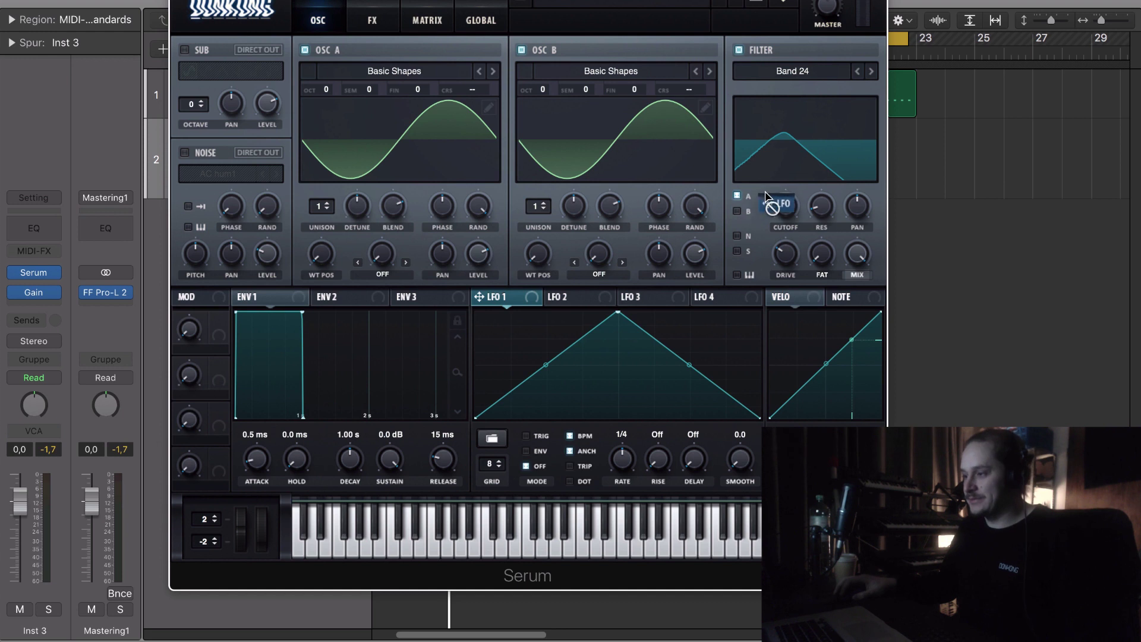
left_click_drag(777, 192, 777, 192)
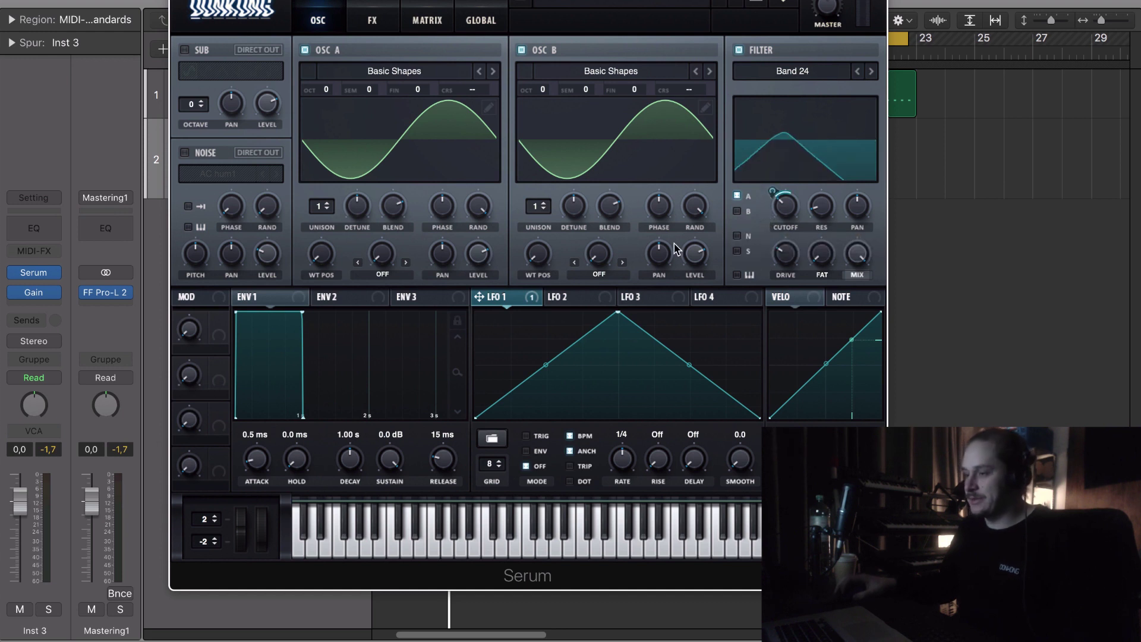
- Turn off Osc B and browse Osc A's wavetables to Cymatics - Foley Wavetables Vol 1
left_click(522, 48)
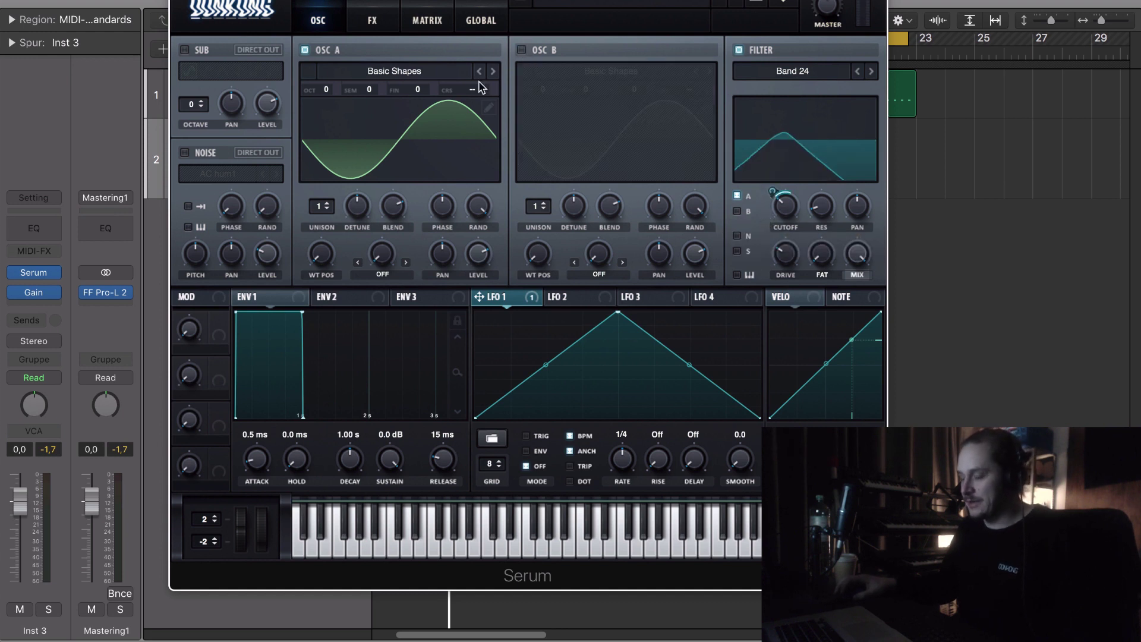
left_click(412, 67)
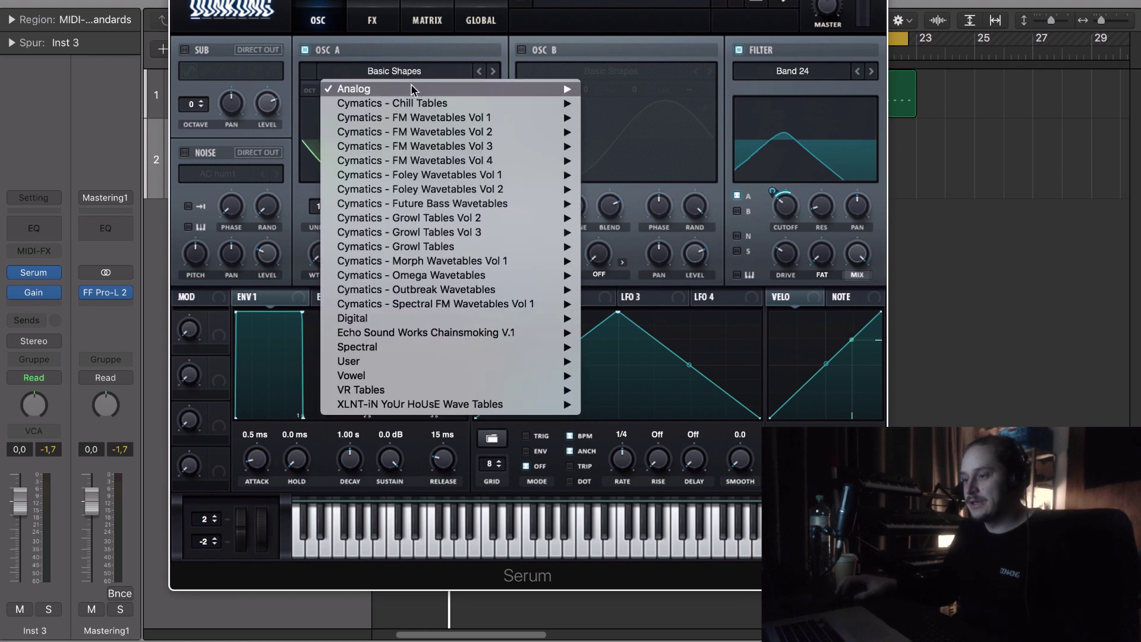
mouse_move(520, 215)
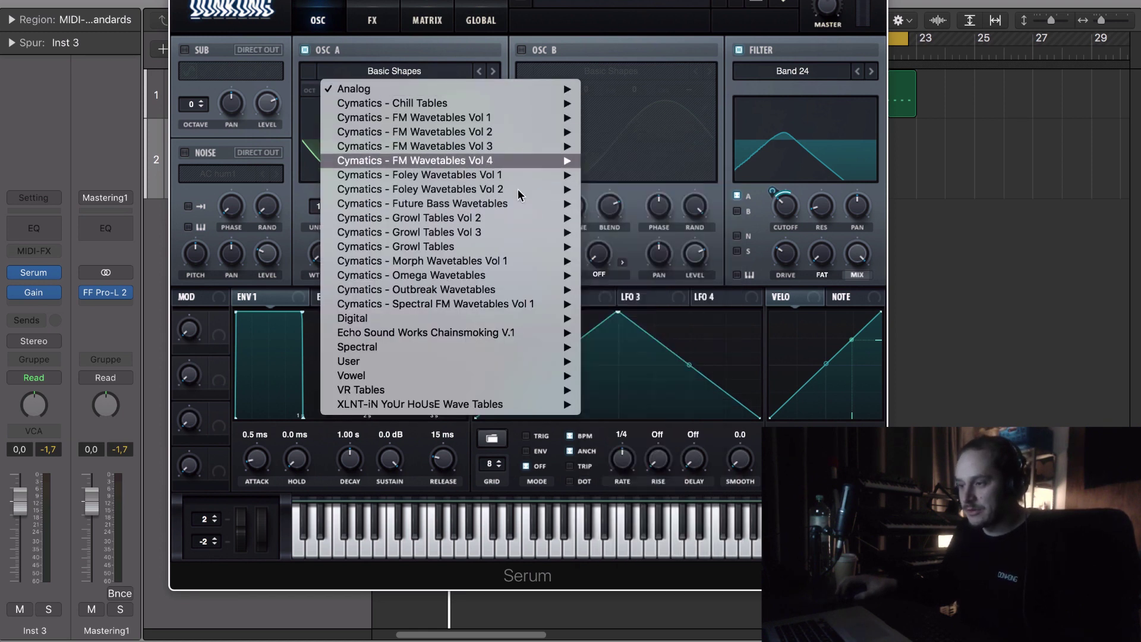
mouse_move(534, 177)
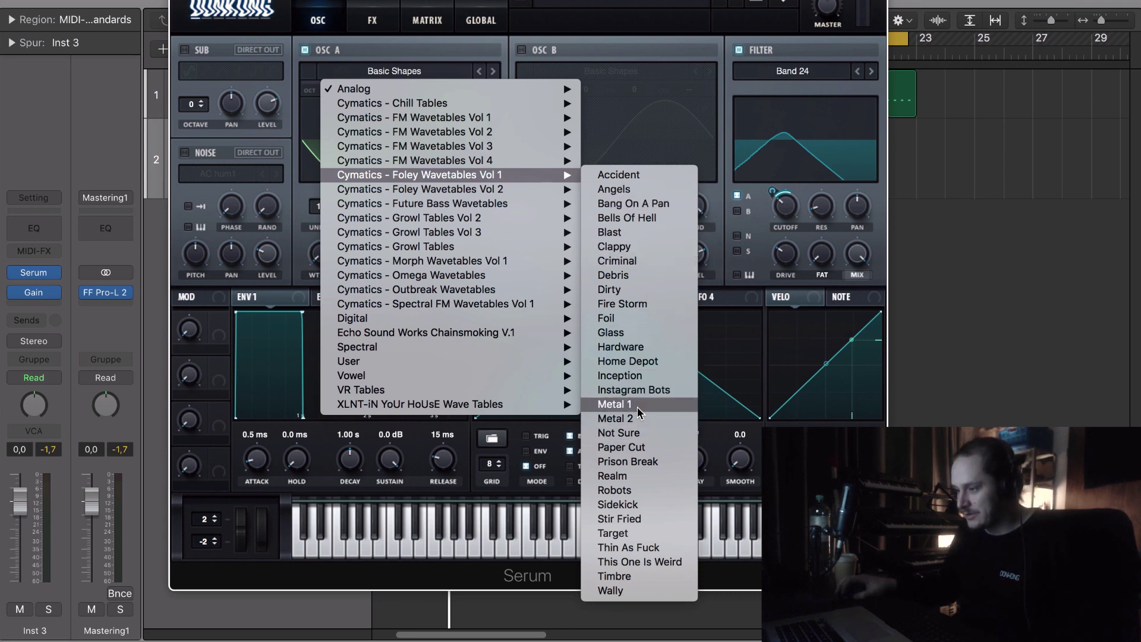
- Load the Hardware wavetable into Osc A, shift its wavetable position and drop it two octaves
left_click(648, 349)
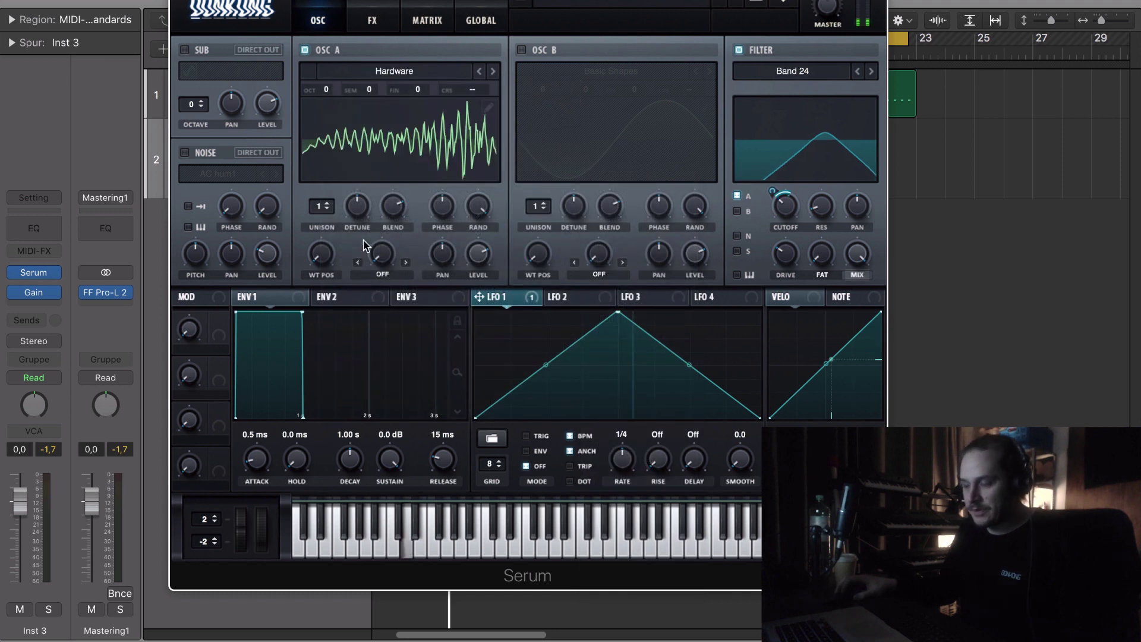
left_click_drag(321, 256, 357, 232)
left_click_drag(326, 98, 376, 188)
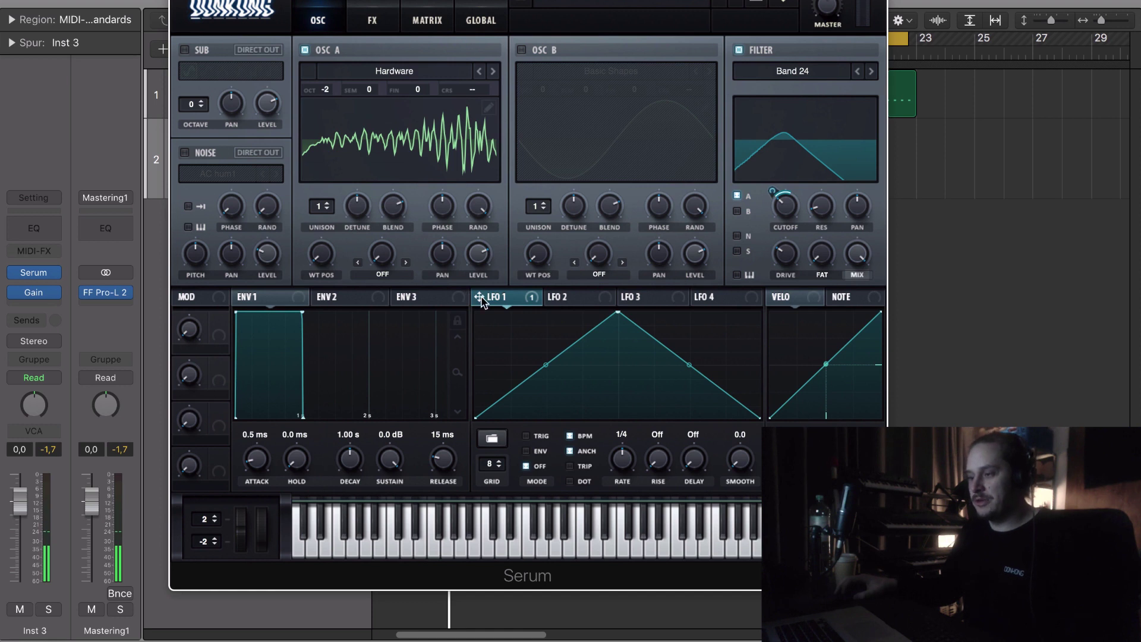
- Route LFO 1 to Osc A's wavetable position and level and Osc B's level, checking the Matrix
left_click_drag(325, 255, 301, 297)
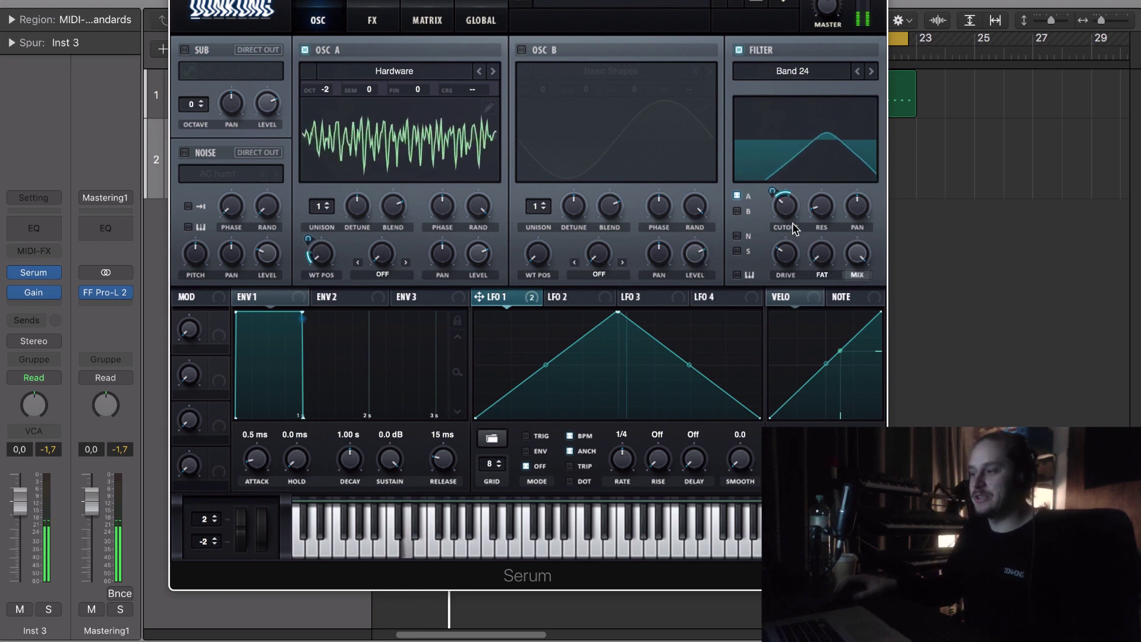
left_click_drag(479, 296, 465, 235)
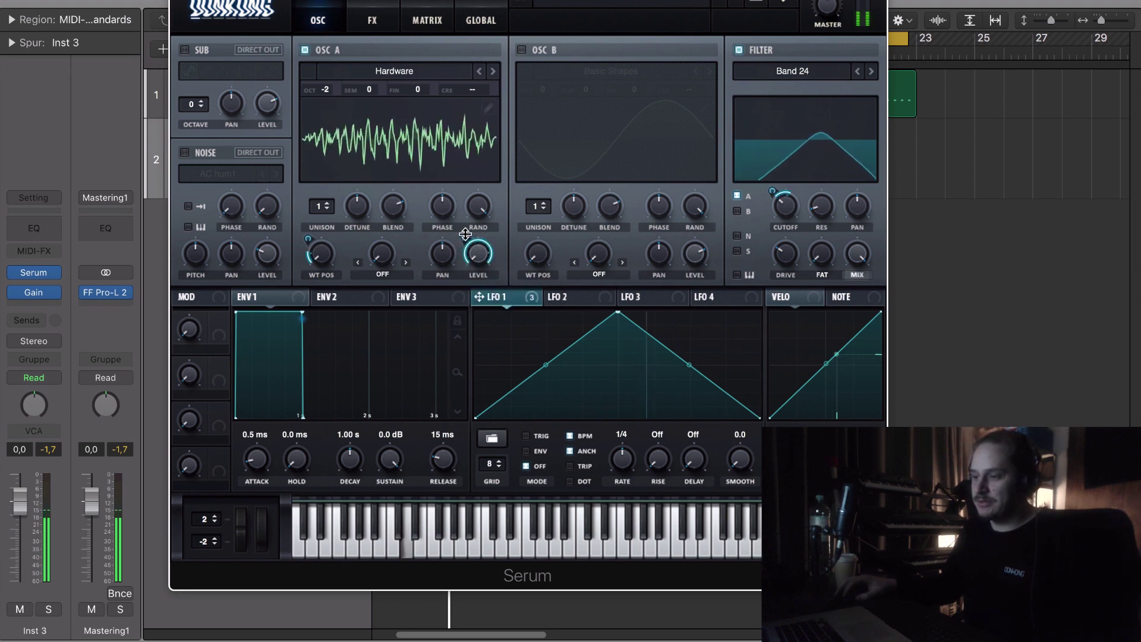
left_click(419, 13)
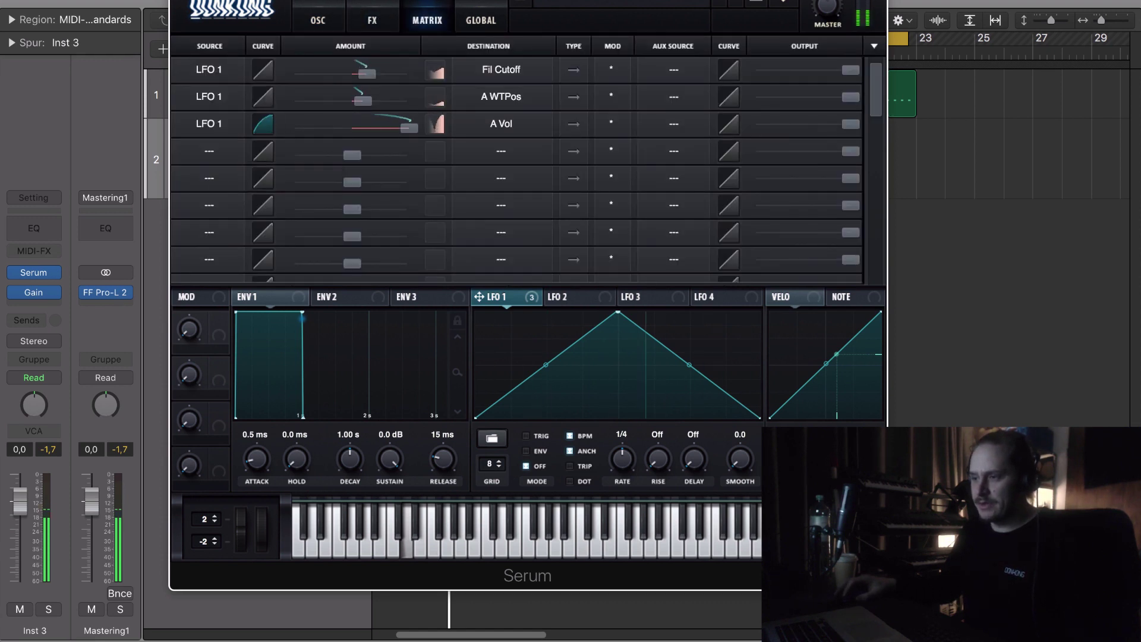
left_click(337, 12)
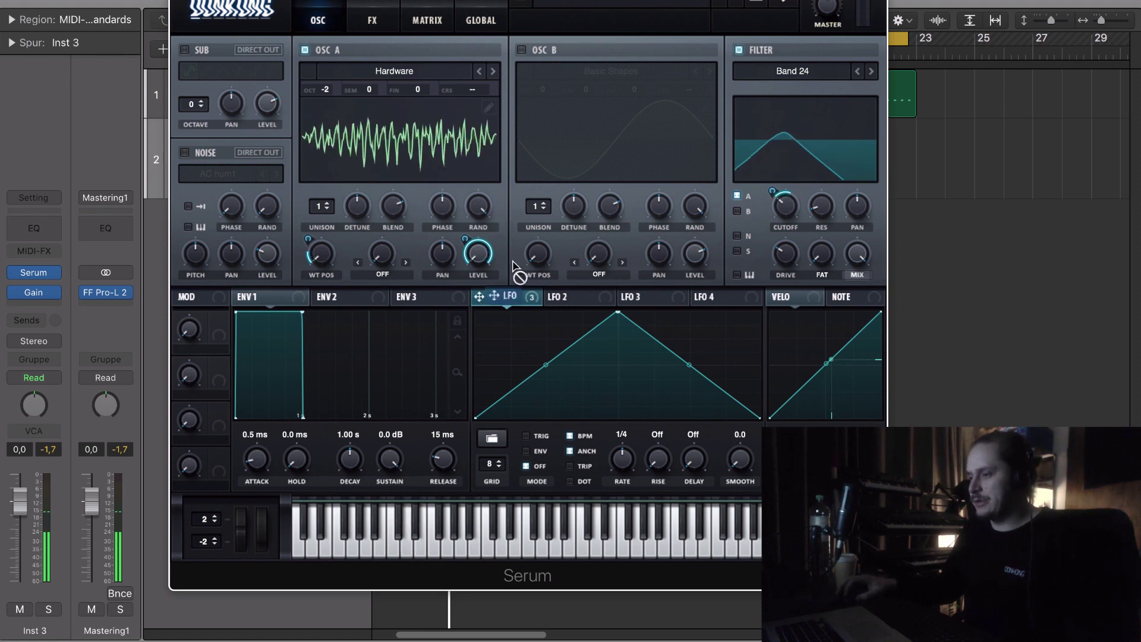
left_click_drag(730, 226, 682, 387)
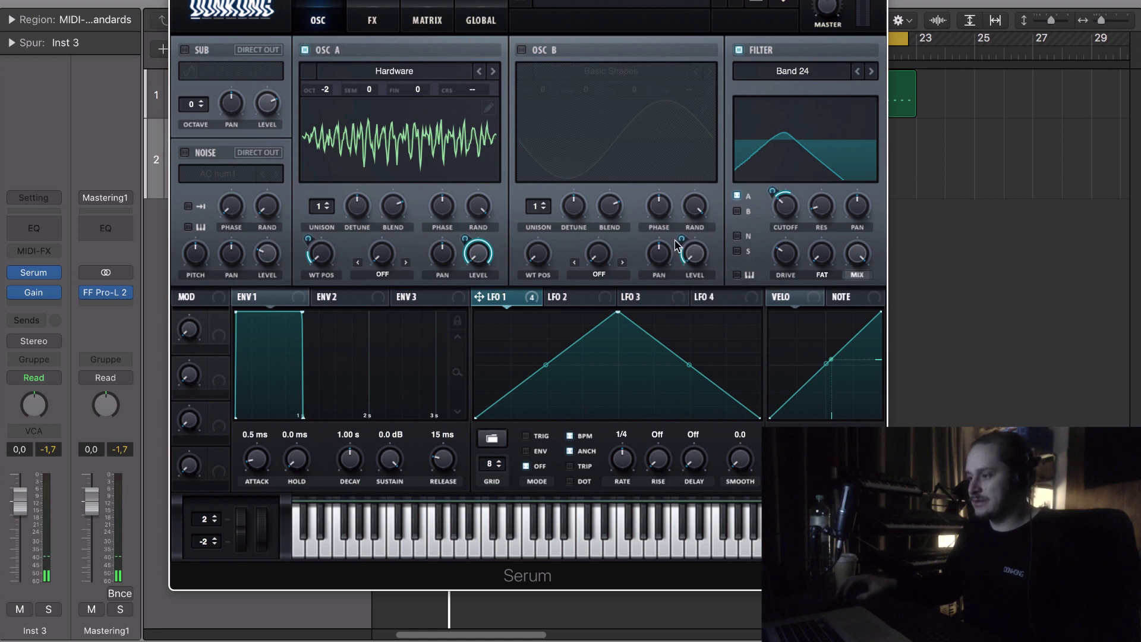
- Bypass LFO 1 on Osc A's level and re-enable Osc B with FM (from A) warp, two octaves down
right_click(484, 254)
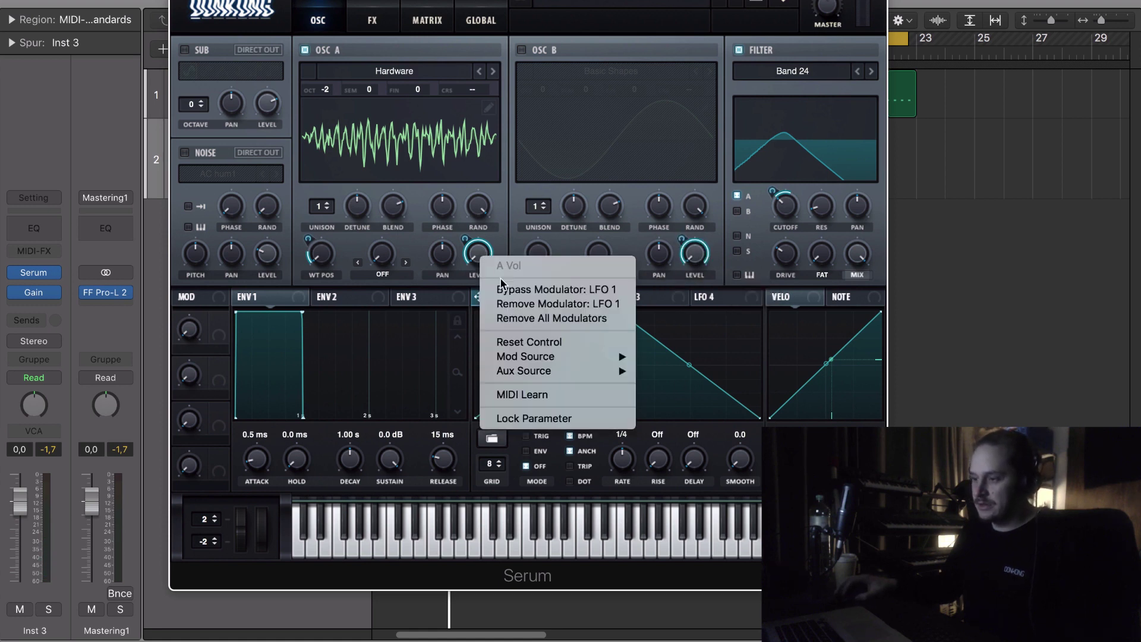
left_click(544, 288)
left_click(521, 49)
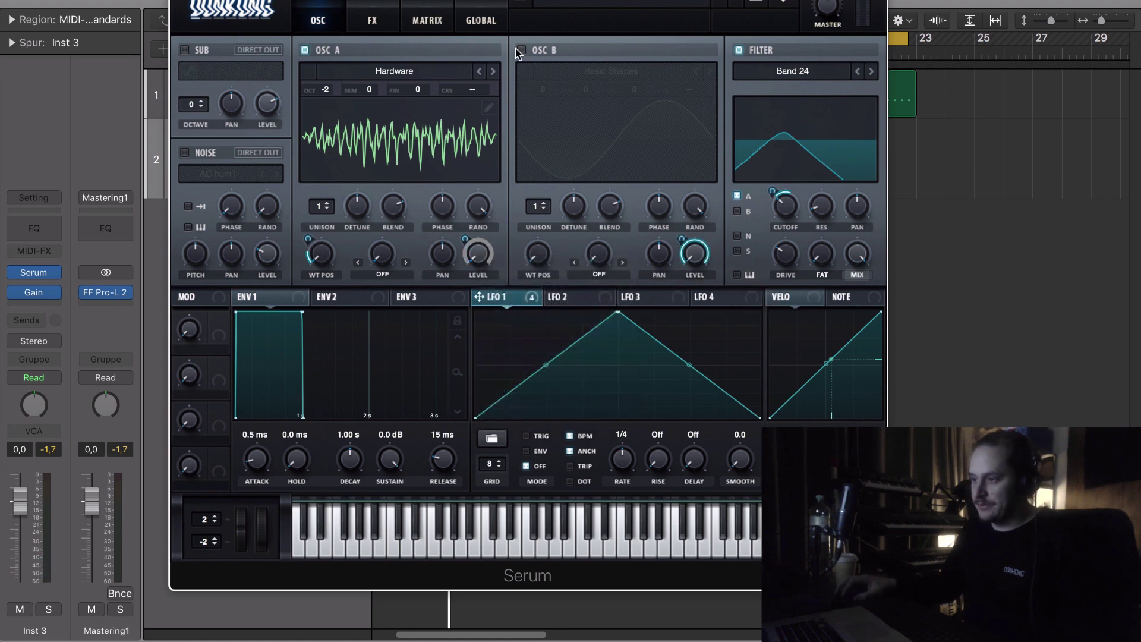
left_click(594, 272)
left_click(588, 542)
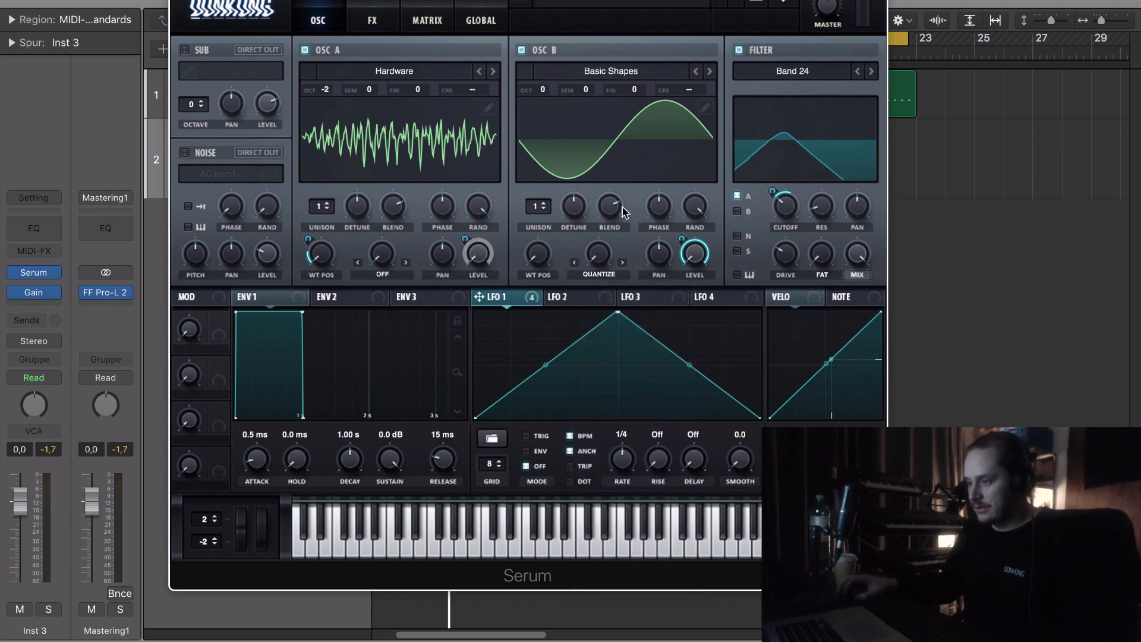
left_click(616, 275)
left_click(625, 267)
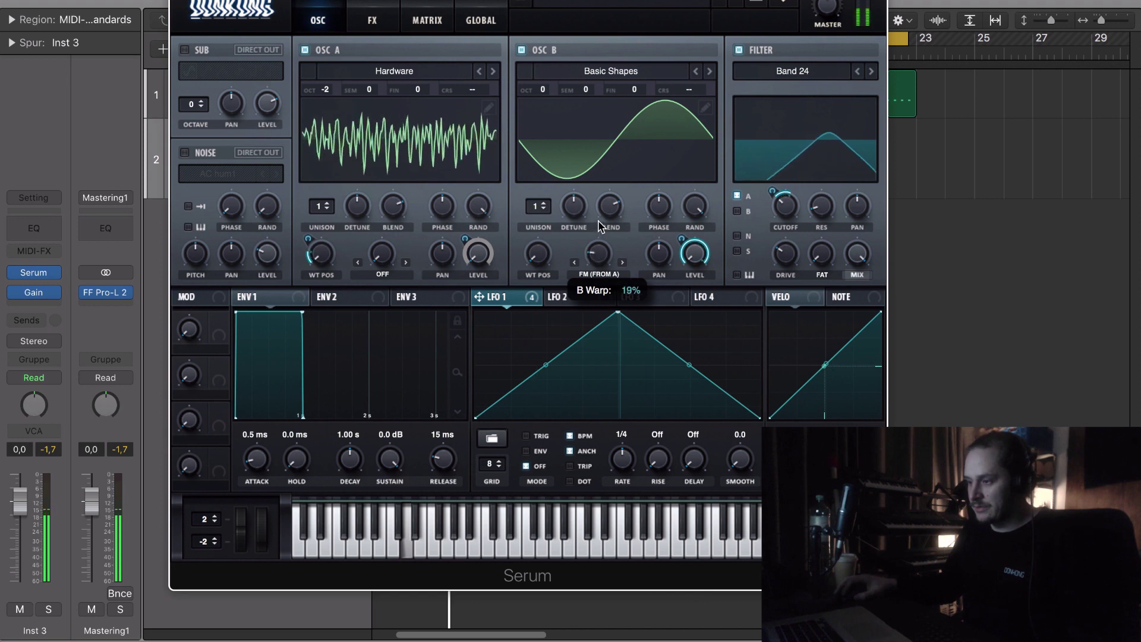
left_click_drag(542, 90, 549, 151)
- Feed only Osc B into the Band 24 filter, raise the drive, and reduce Osc B's FM amount
left_click(736, 197)
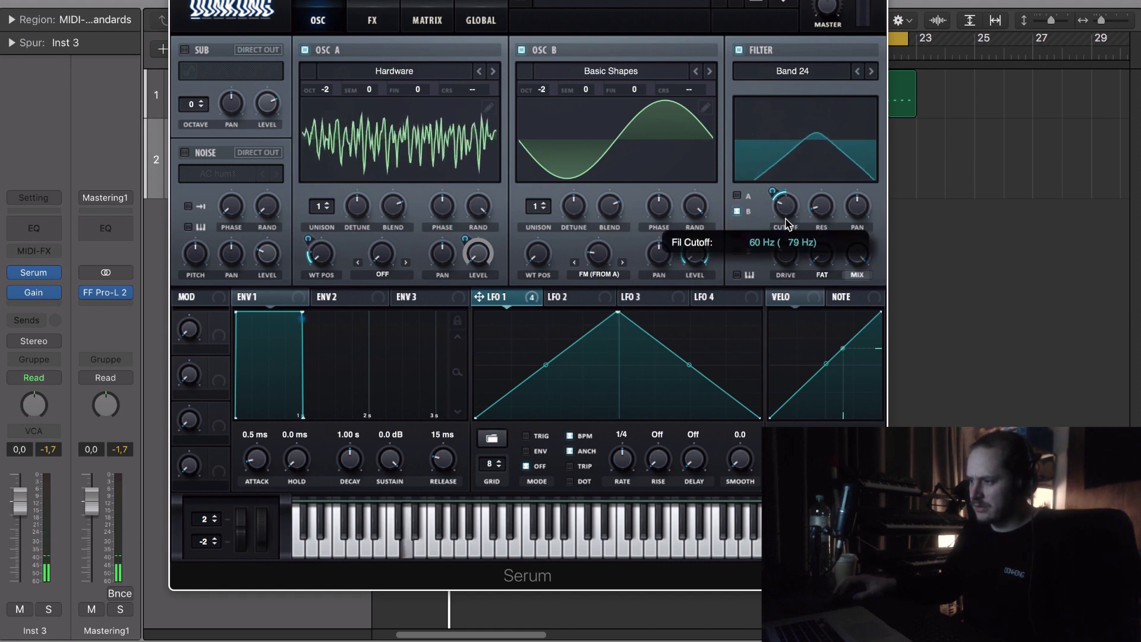
left_click(822, 69)
left_click(859, 72)
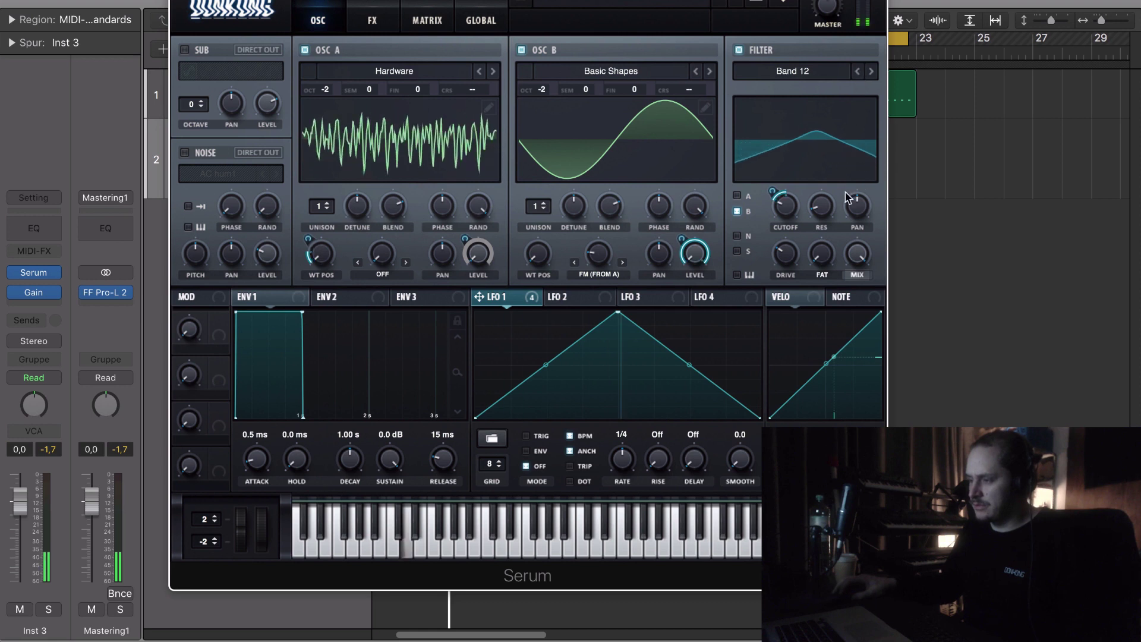
left_click_drag(785, 254, 788, 201)
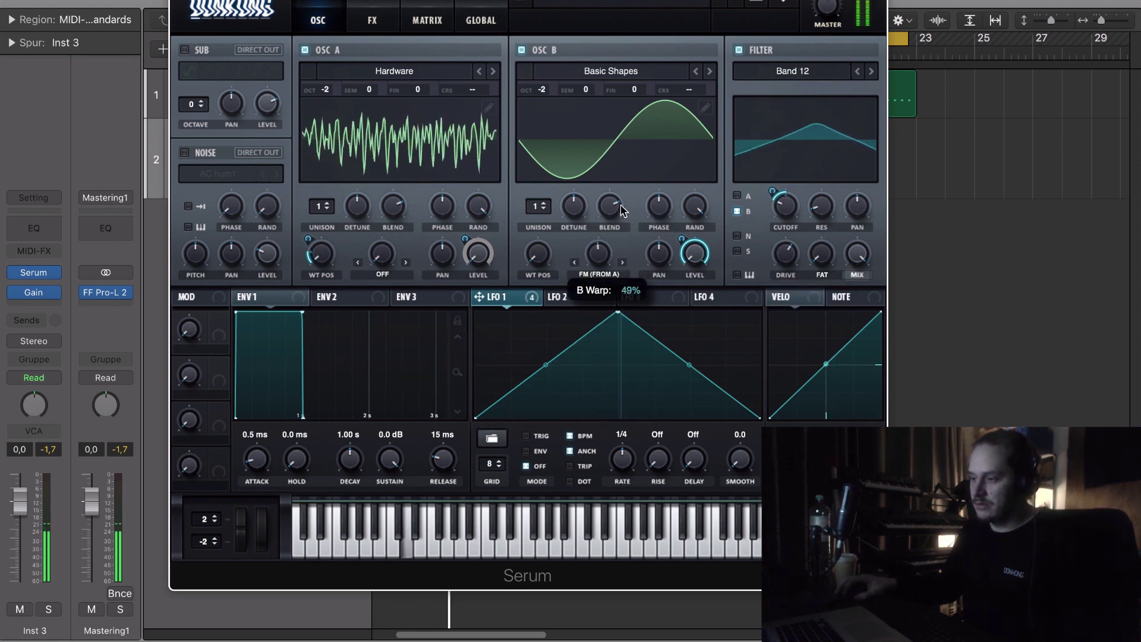
left_click_drag(621, 234, 577, 286)
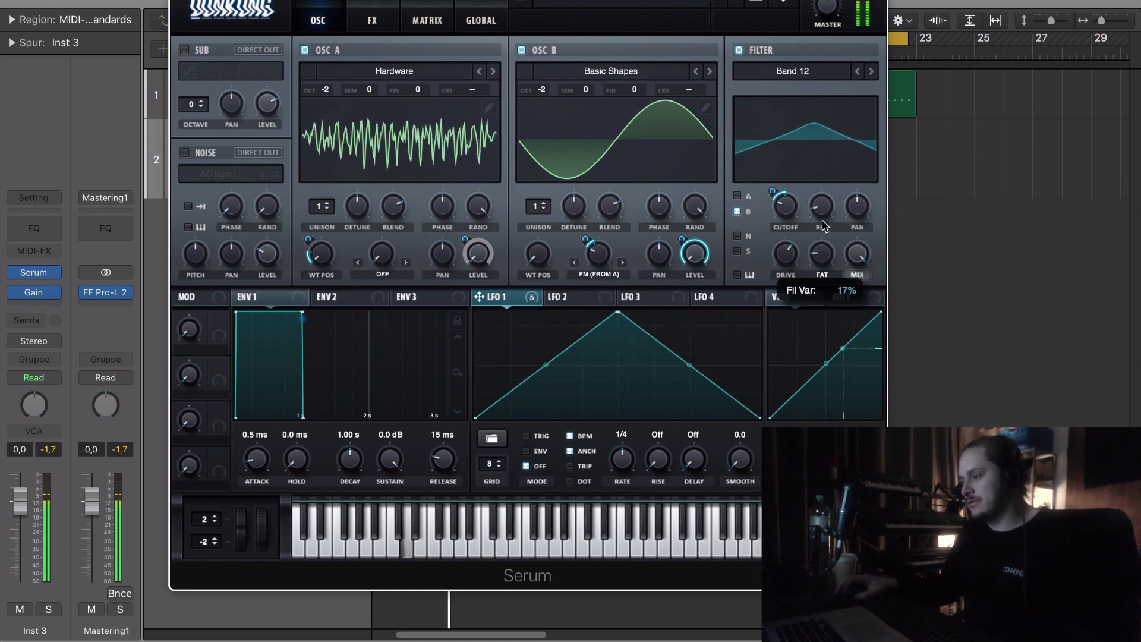
left_click(871, 71)
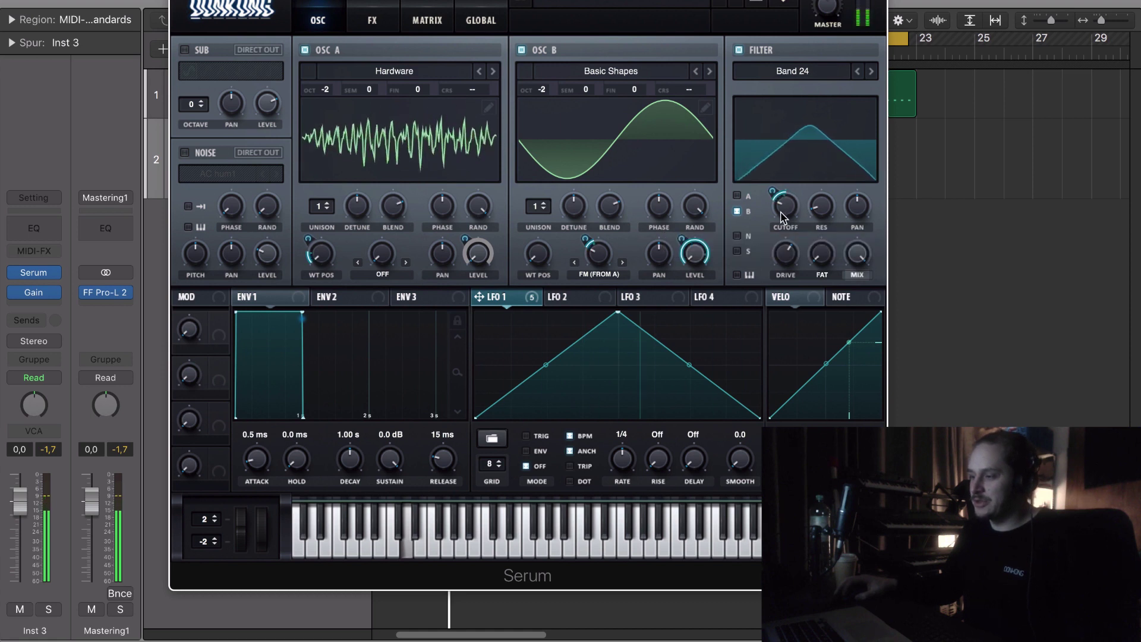
- Move Osc B's wavetable position to 7 and set filter resonance to 45%
left_click_drag(526, 265, 569, 130)
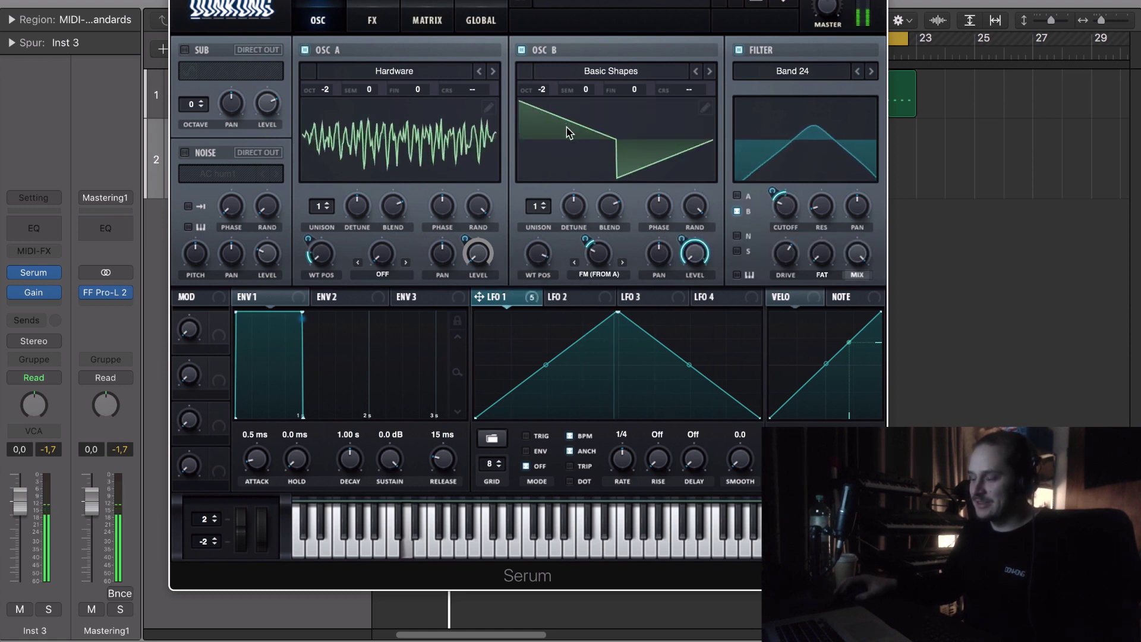
left_click_drag(830, 214, 839, 156)
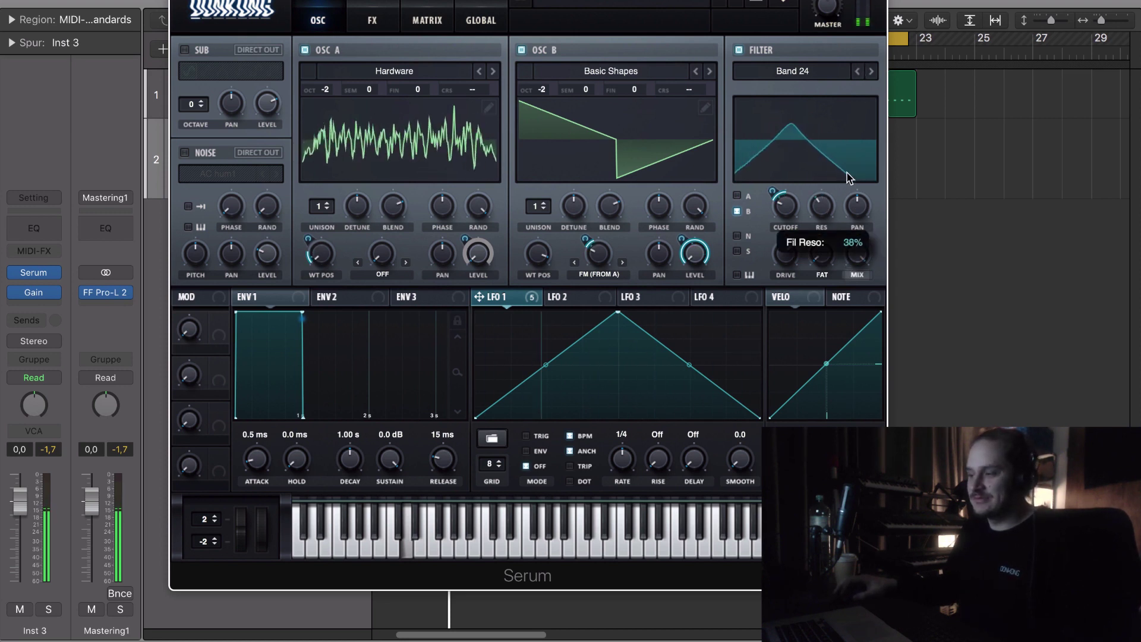
left_click_drag(851, 167, 858, 205)
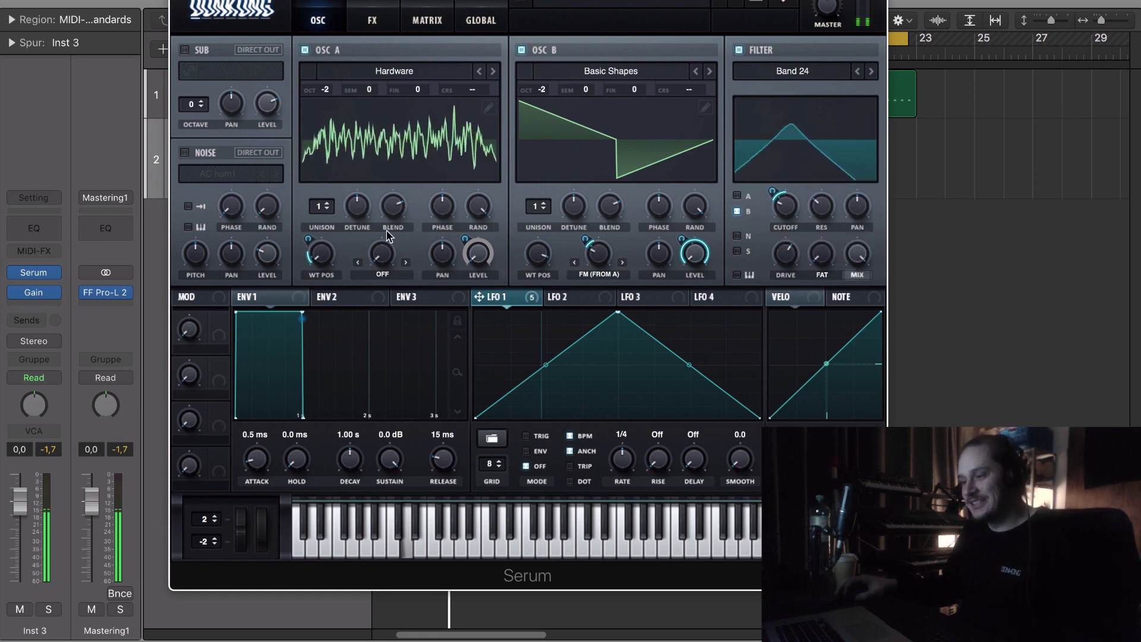
- Set Osc A's warp to PWM at 39% pulse width, modulated by LFO 1
left_click(406, 262)
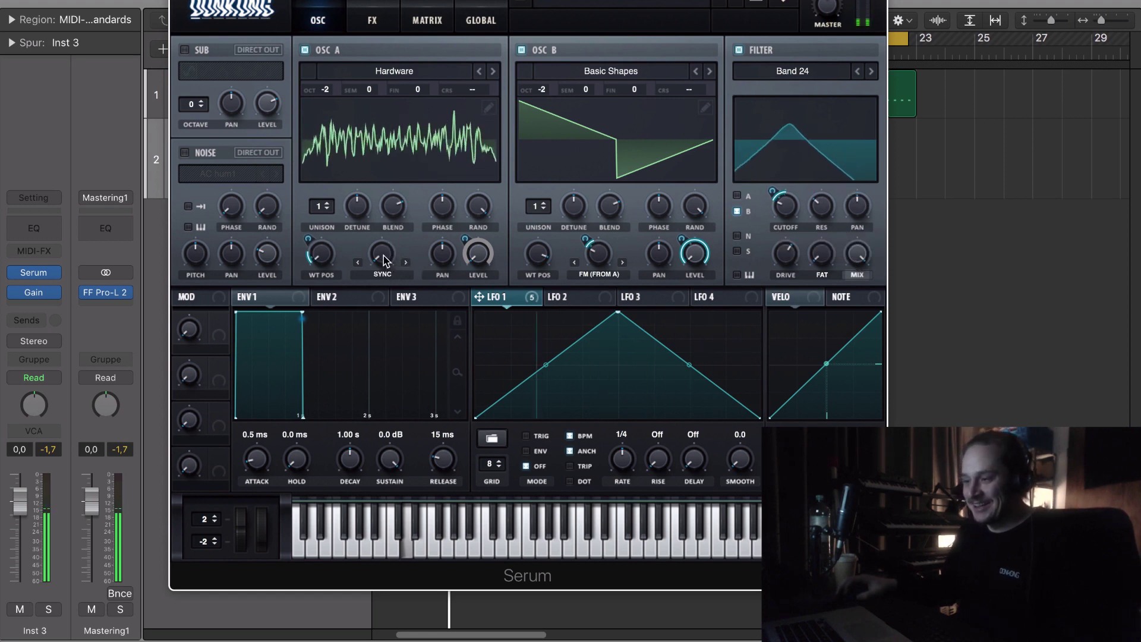
left_click(388, 275)
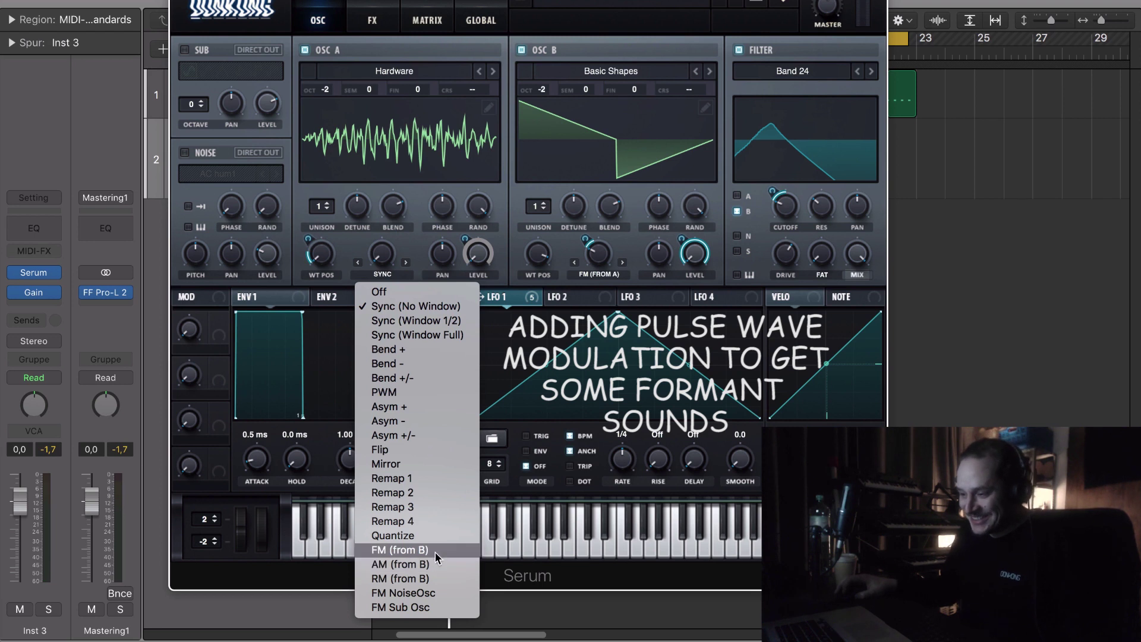
left_click(409, 392)
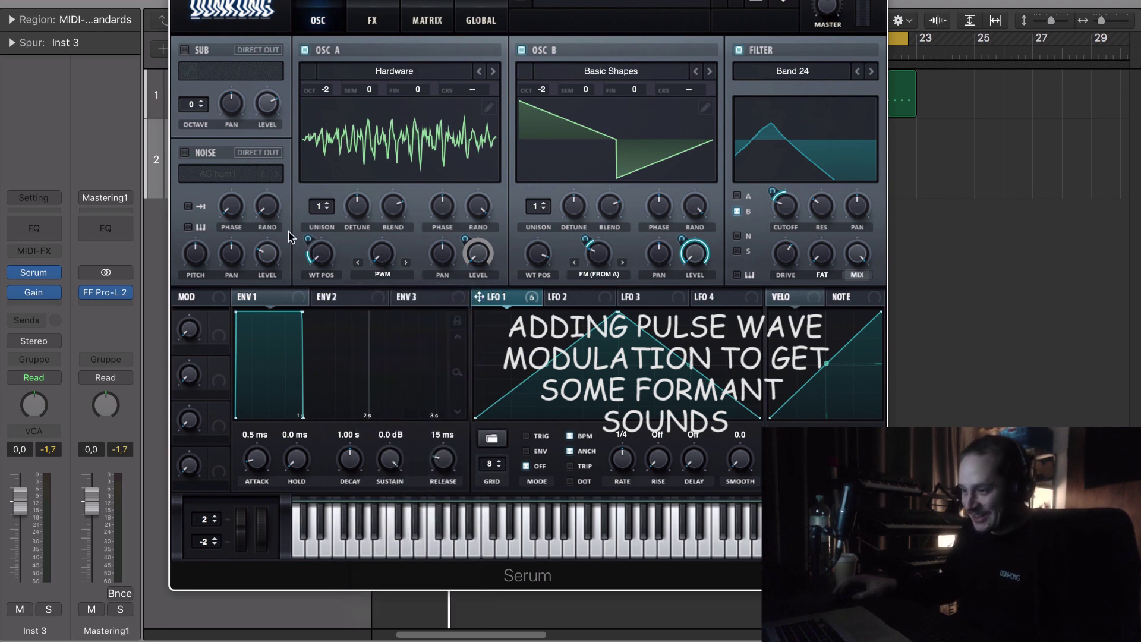
left_click_drag(379, 262, 410, 197)
left_click_drag(479, 296, 381, 260)
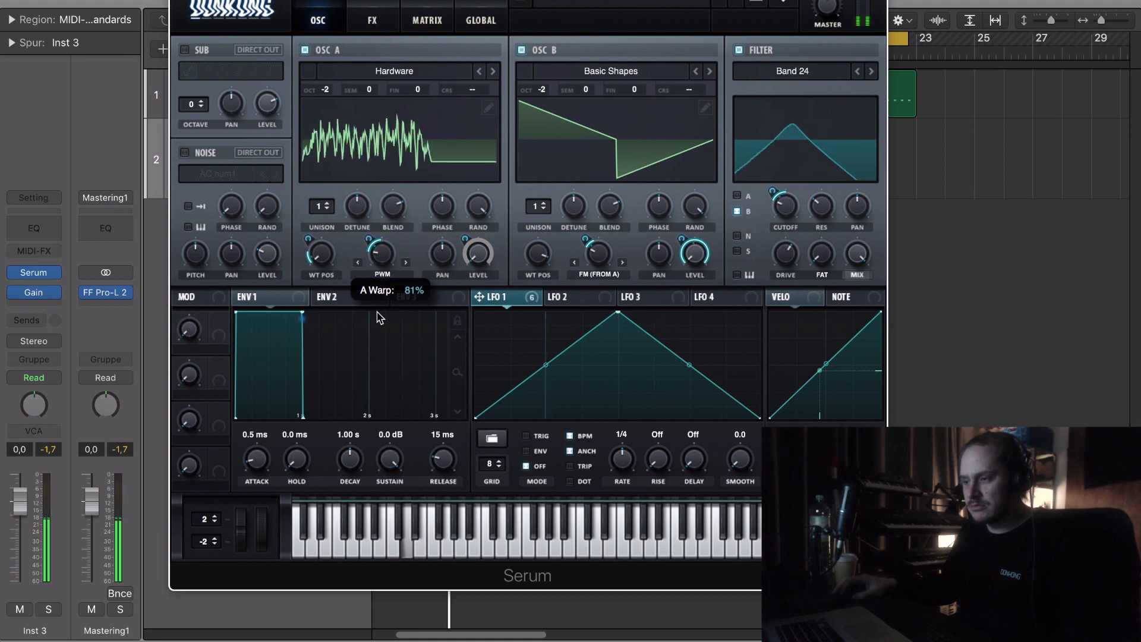
left_click_drag(369, 239, 370, 226)
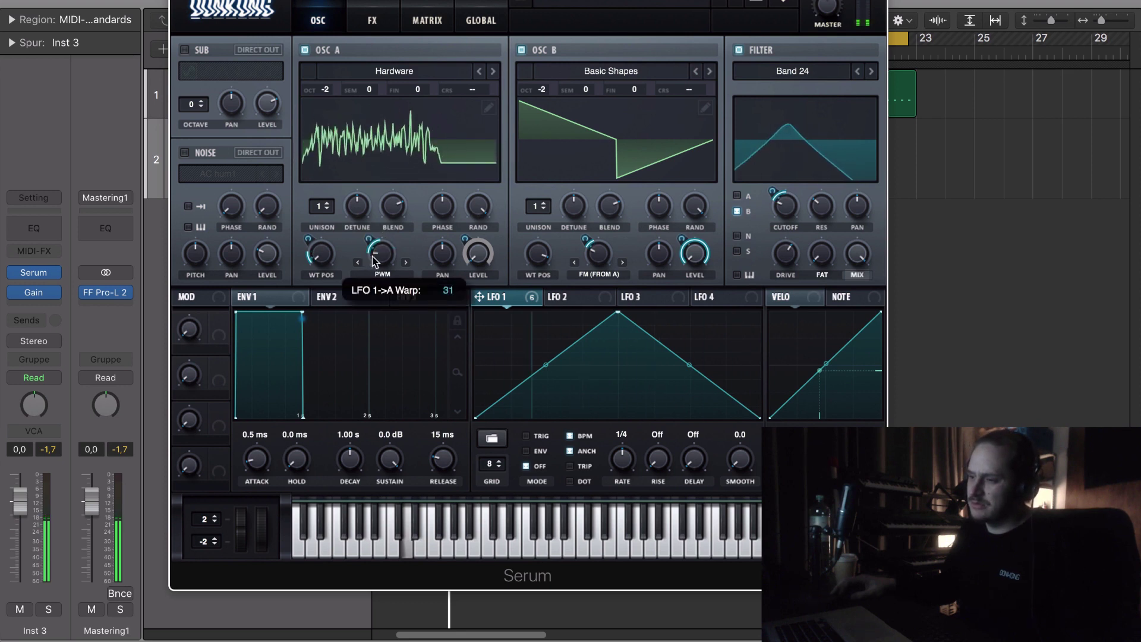
- Put Osc A at octave 0 without detune, trim LFO 1's FM modulation, and shift LFO 1's peak earlier
left_click_drag(325, 90, 331, 46)
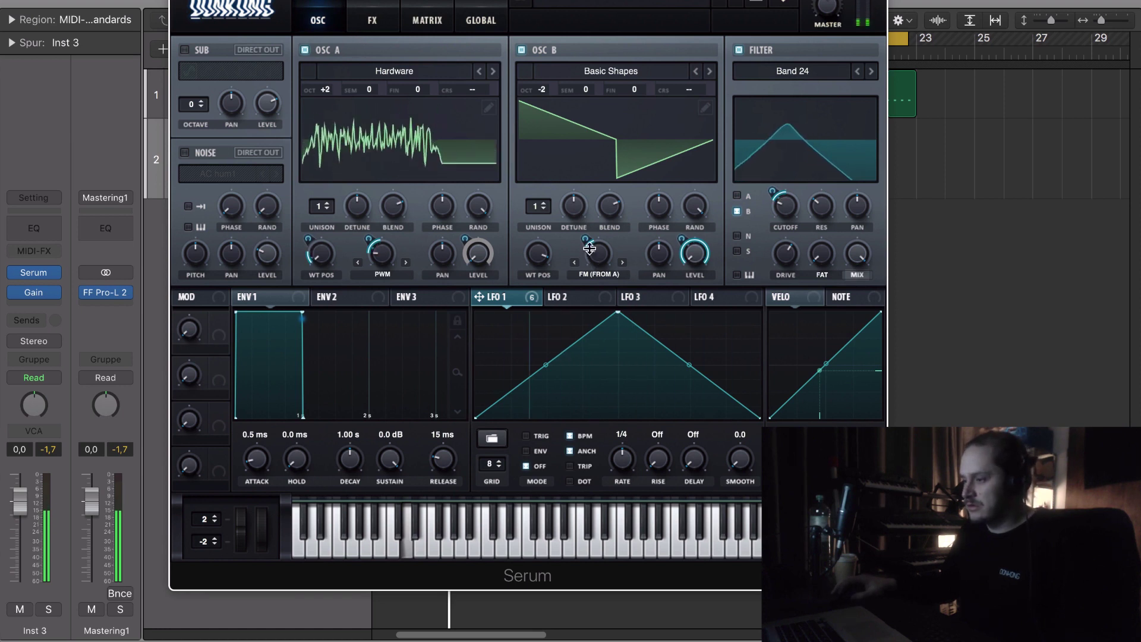
mouse_move(602, 228)
left_click_drag(602, 228, 602, 247)
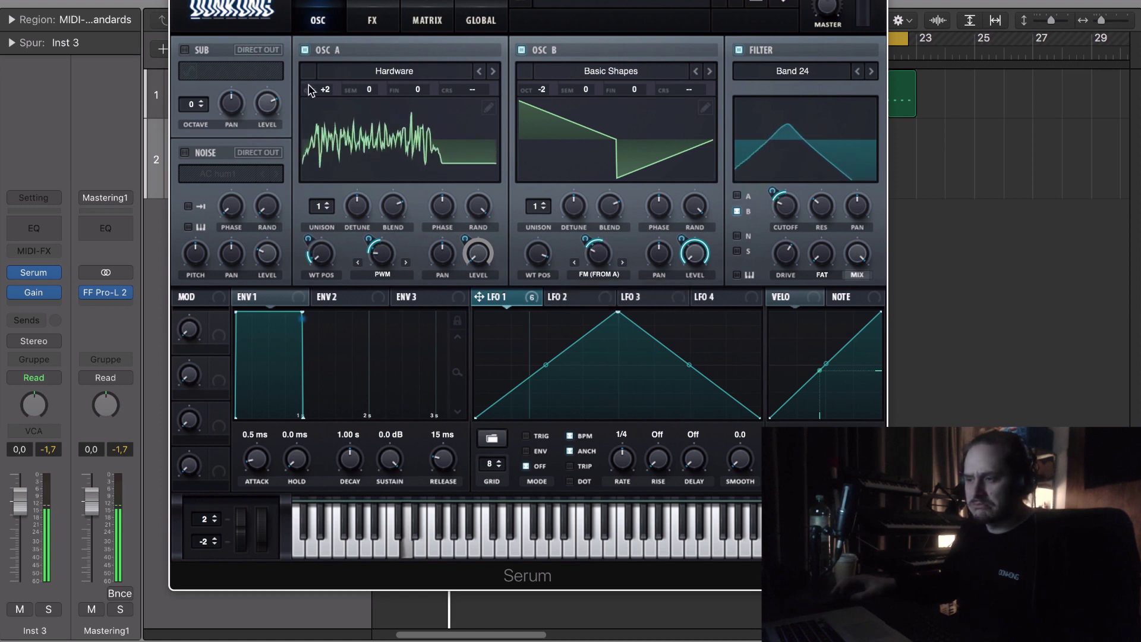
left_click_drag(331, 96, 338, 128)
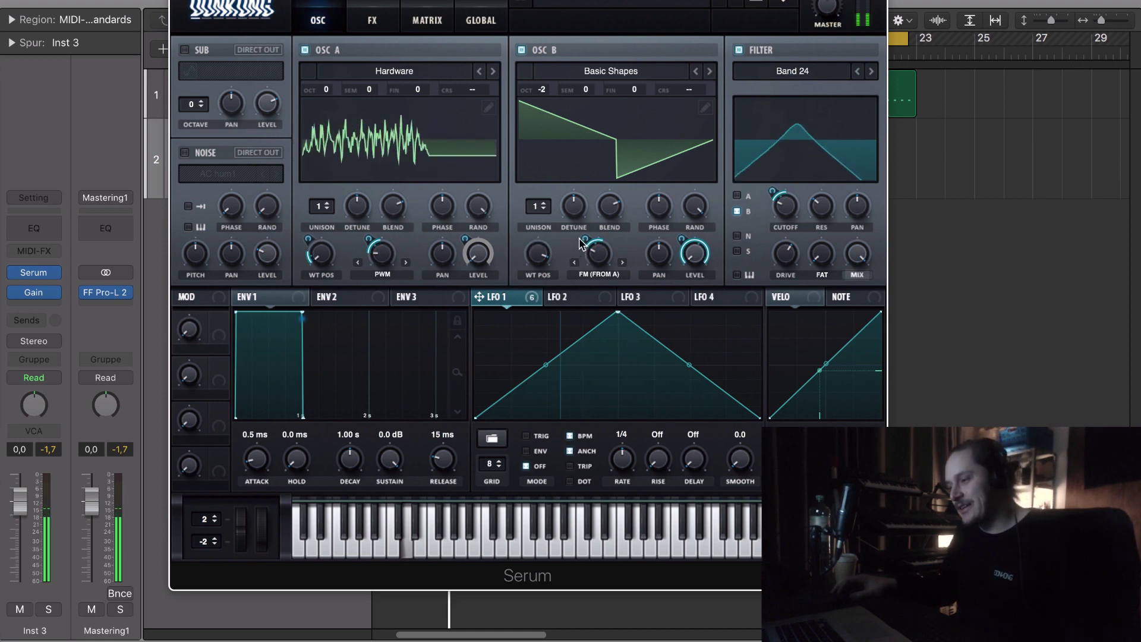
mouse_move(582, 246)
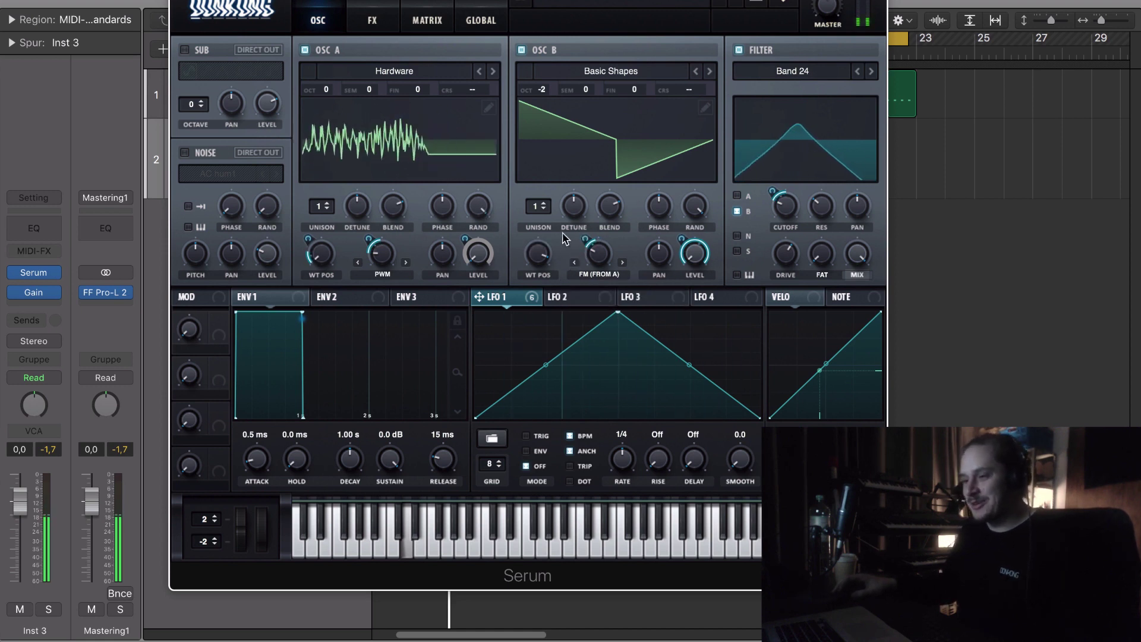
left_click_drag(326, 93, 334, 60)
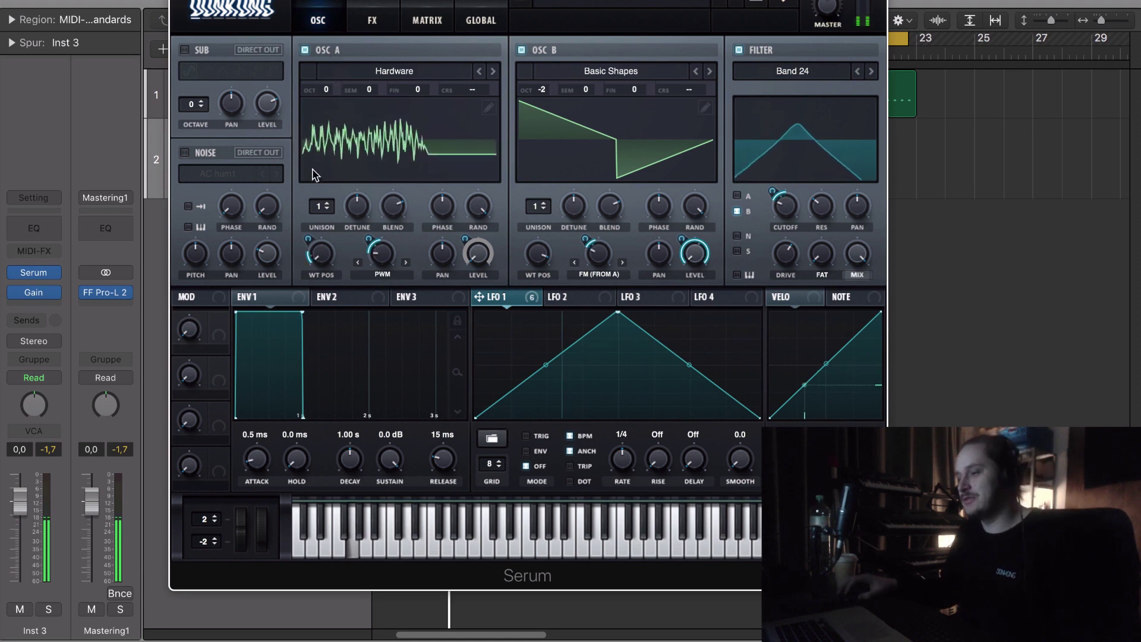
left_click_drag(367, 219, 356, 287)
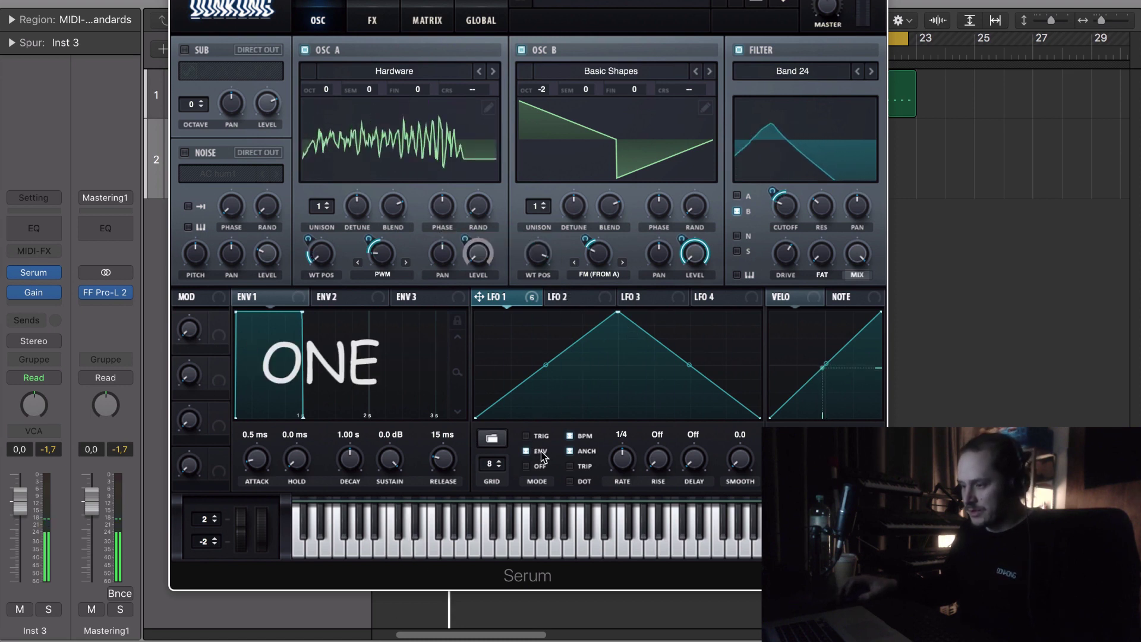
left_click_drag(618, 311, 534, 282)
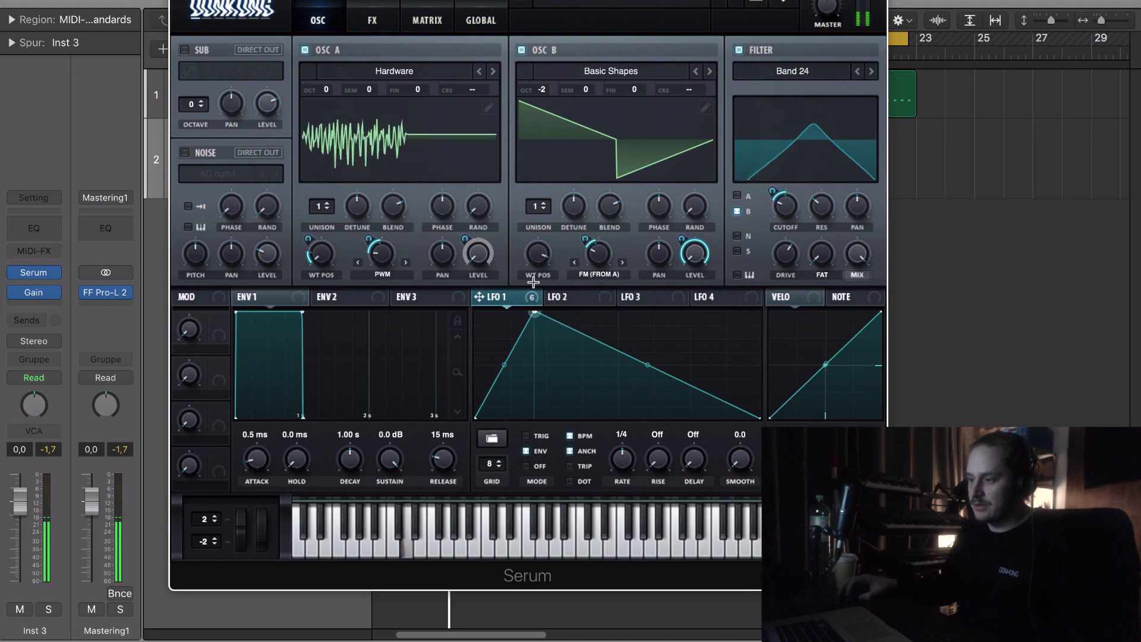
left_click_drag(535, 314, 513, 314)
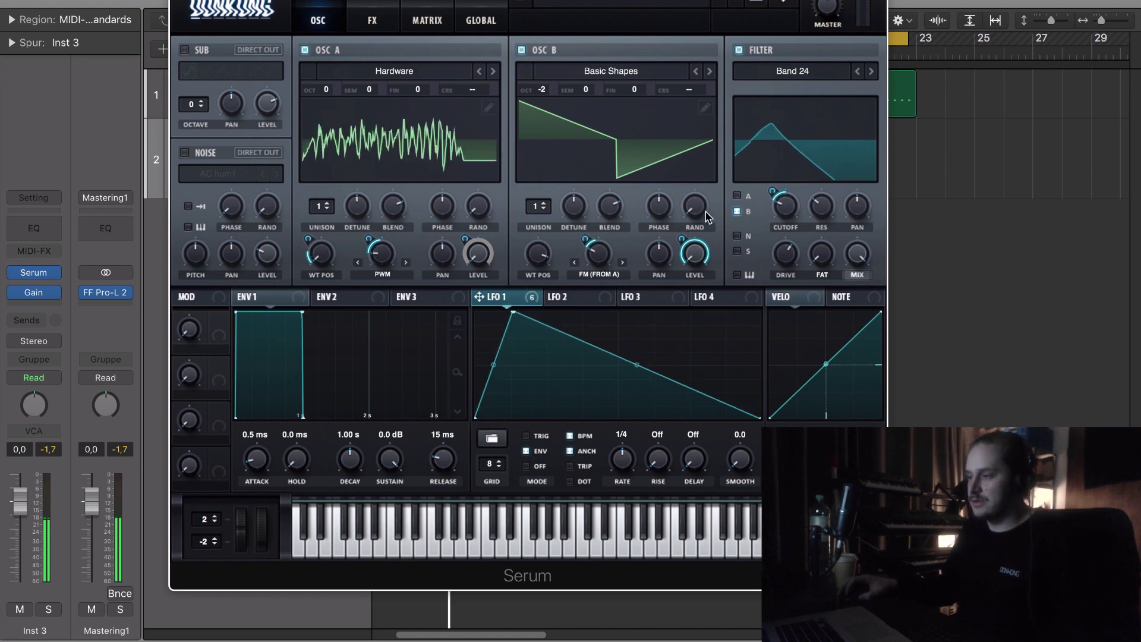
- Switch the compressor to multiband with 13.5 dB output gain
left_click(372, 19)
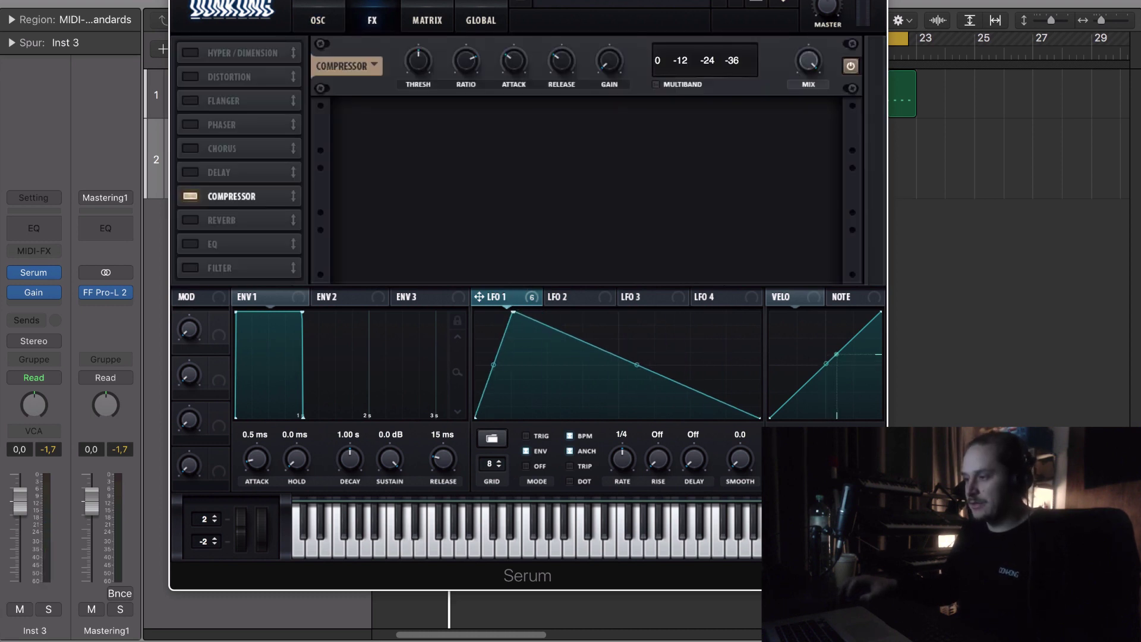
left_click(658, 85)
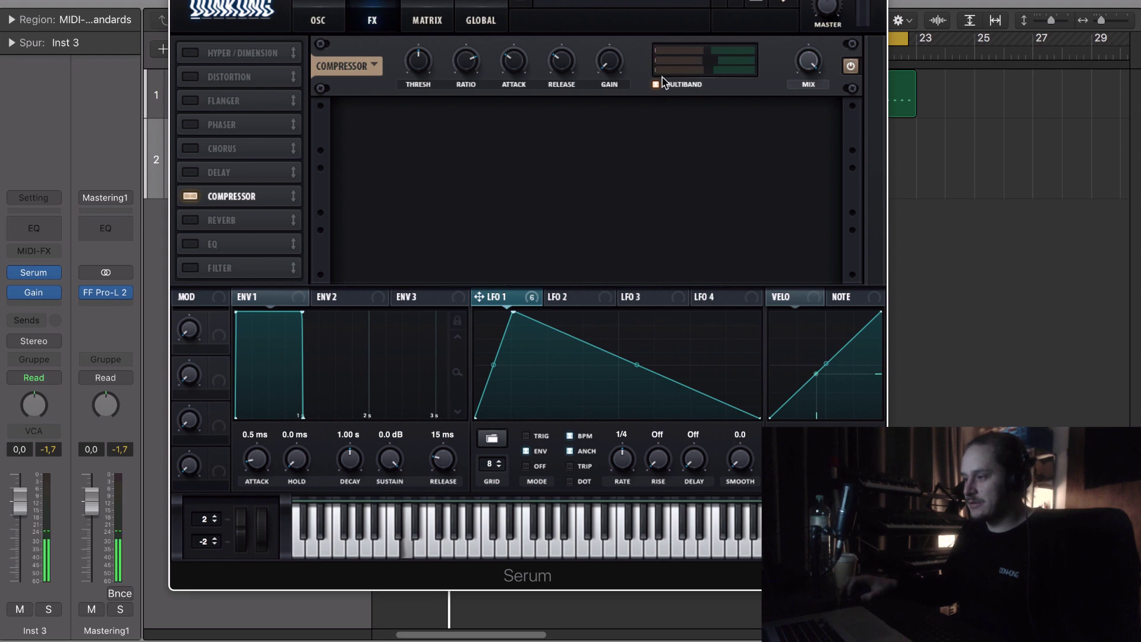
left_click_drag(610, 60, 628, 31)
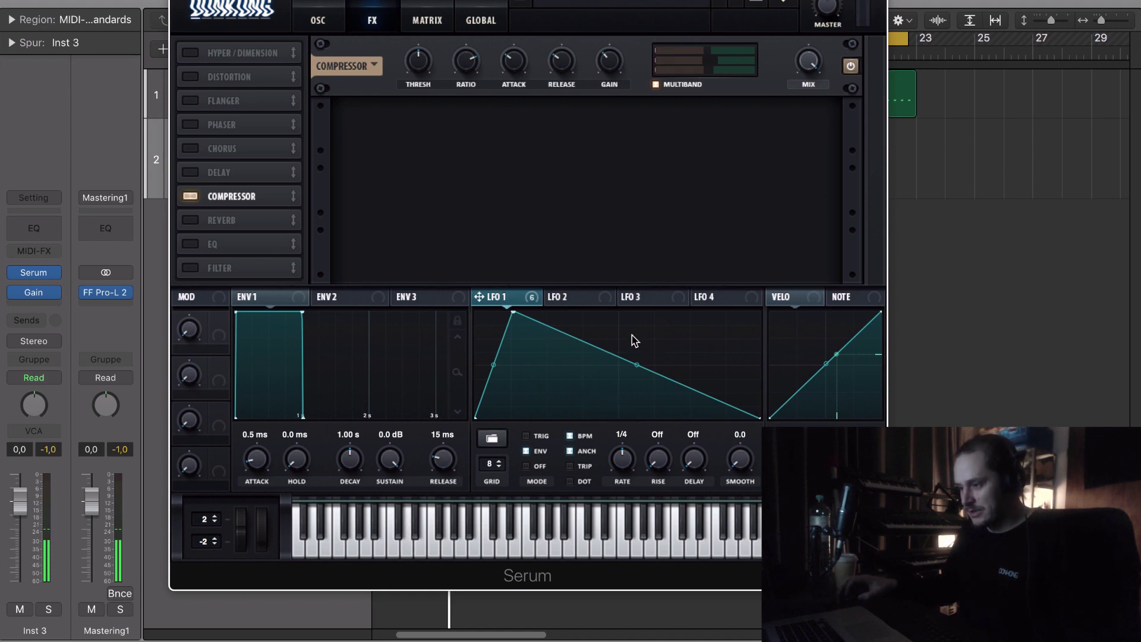
- Reshape LFO 1 with a lower first peak and a curved second bump, in Trig mode
left_click_drag(634, 363, 621, 476)
double_click(680, 385)
left_click_drag(680, 385, 700, 355)
mouse_move(660, 387)
left_mouse_down()
mouse_move(656, 411)
mouse_move(668, 364)
mouse_move(662, 386)
mouse_move(662, 374)
left_mouse_up()
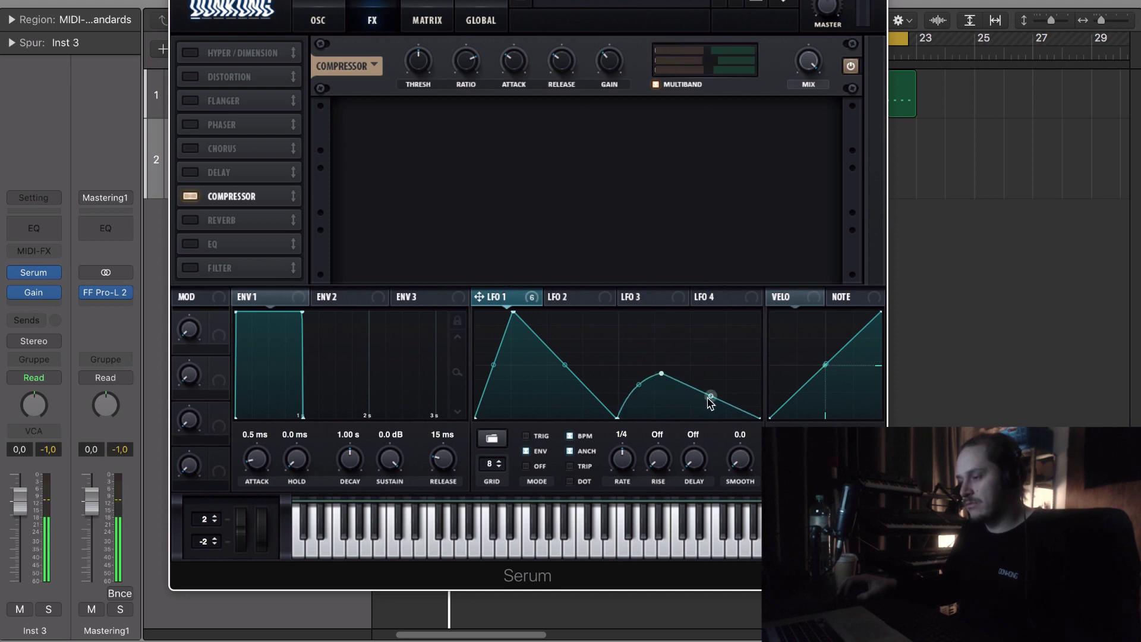
left_click(543, 437)
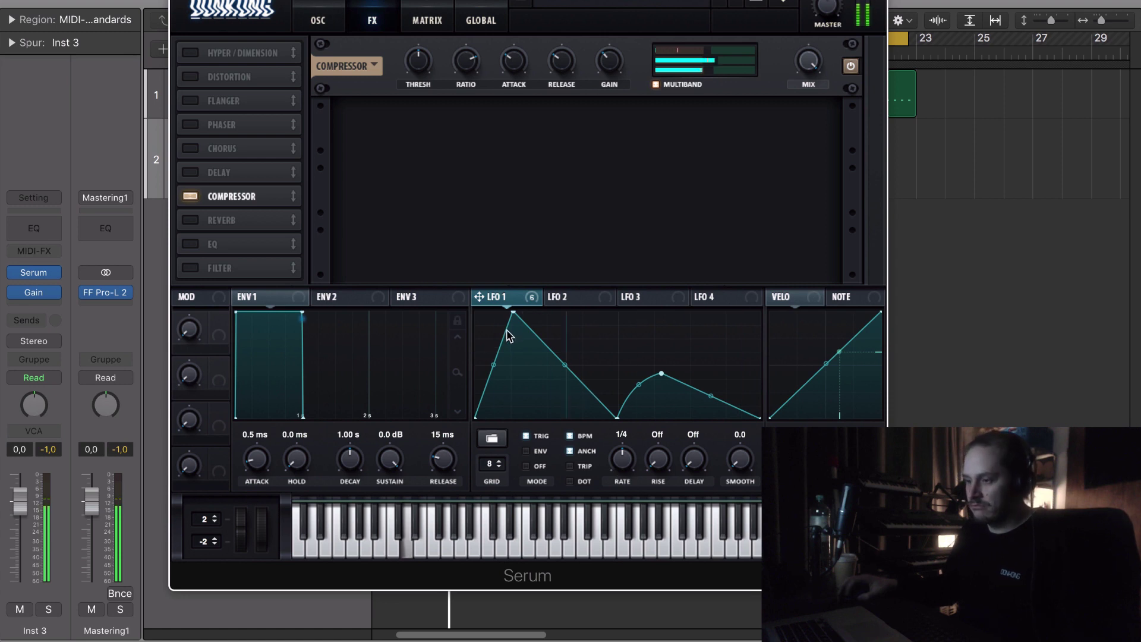
left_click_drag(513, 314, 490, 352)
mouse_move(546, 388)
left_mouse_down()
mouse_move(544, 411)
mouse_move(560, 369)
mouse_move(556, 392)
left_mouse_up()
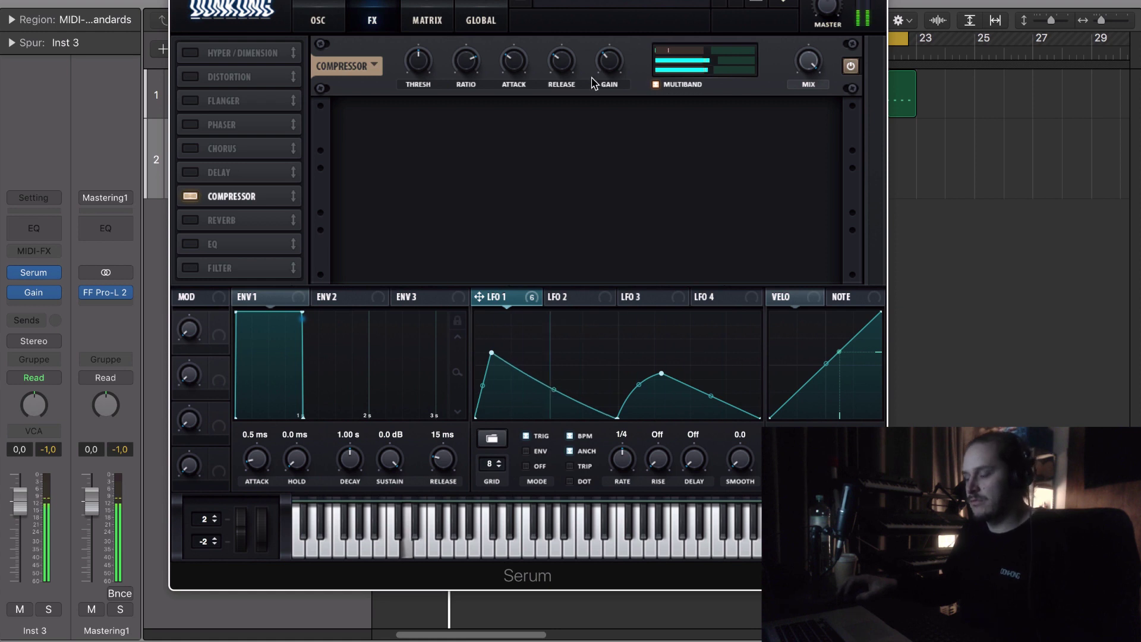
- Enable an EQ with a wide boosted peak band swept by LFO 1, placed first before Distortion
left_click(190, 244)
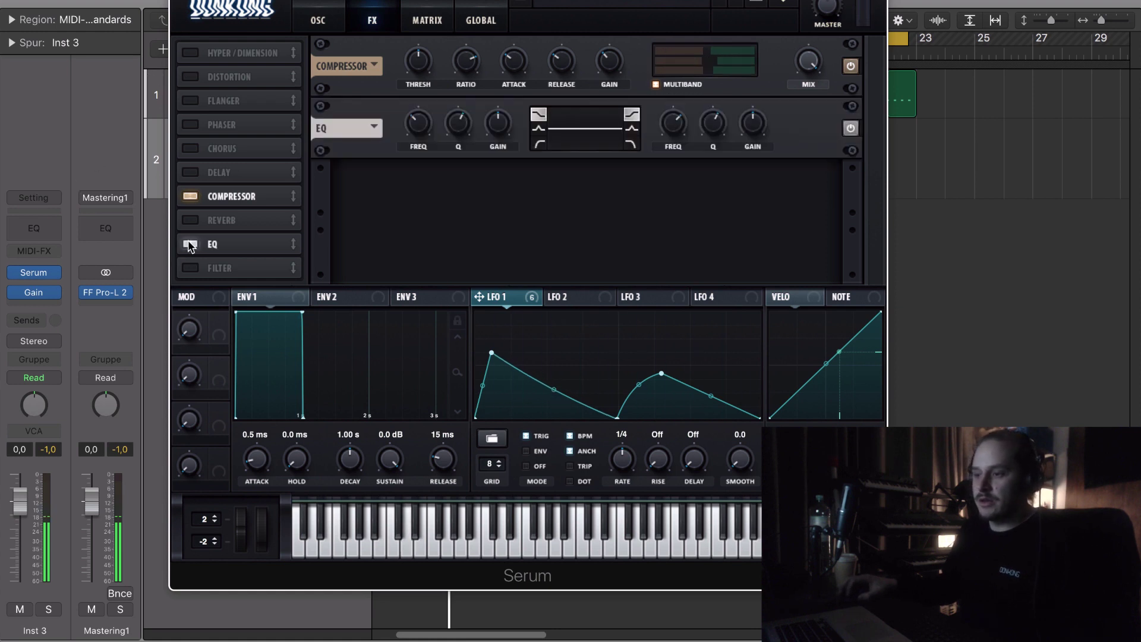
left_click(537, 128)
left_click_drag(491, 142, 507, 121)
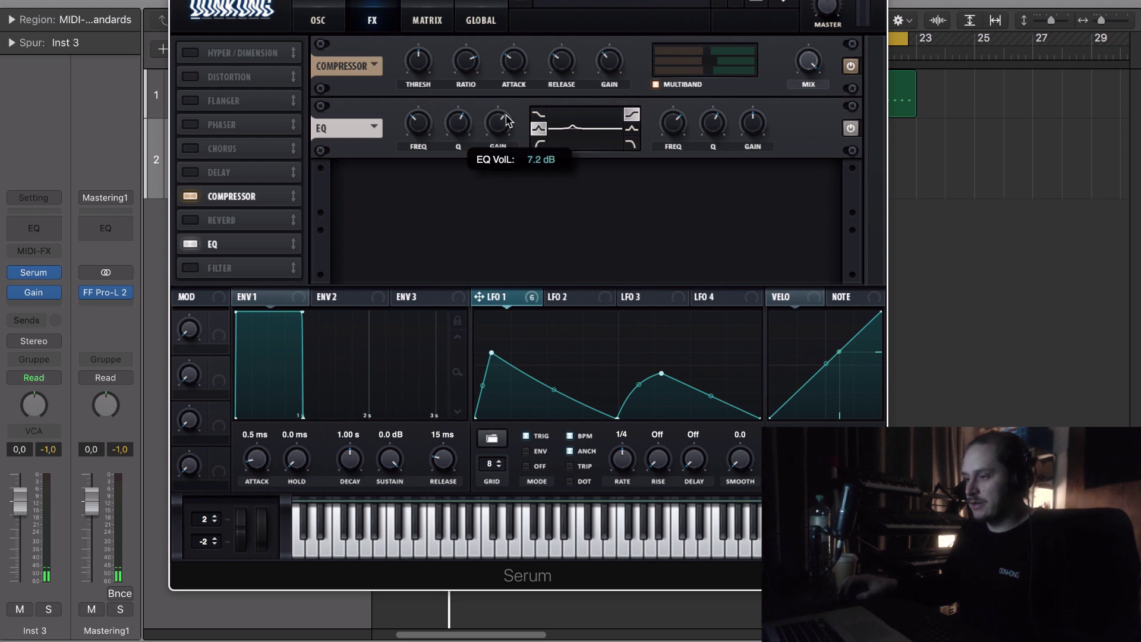
left_click_drag(479, 296, 408, 130)
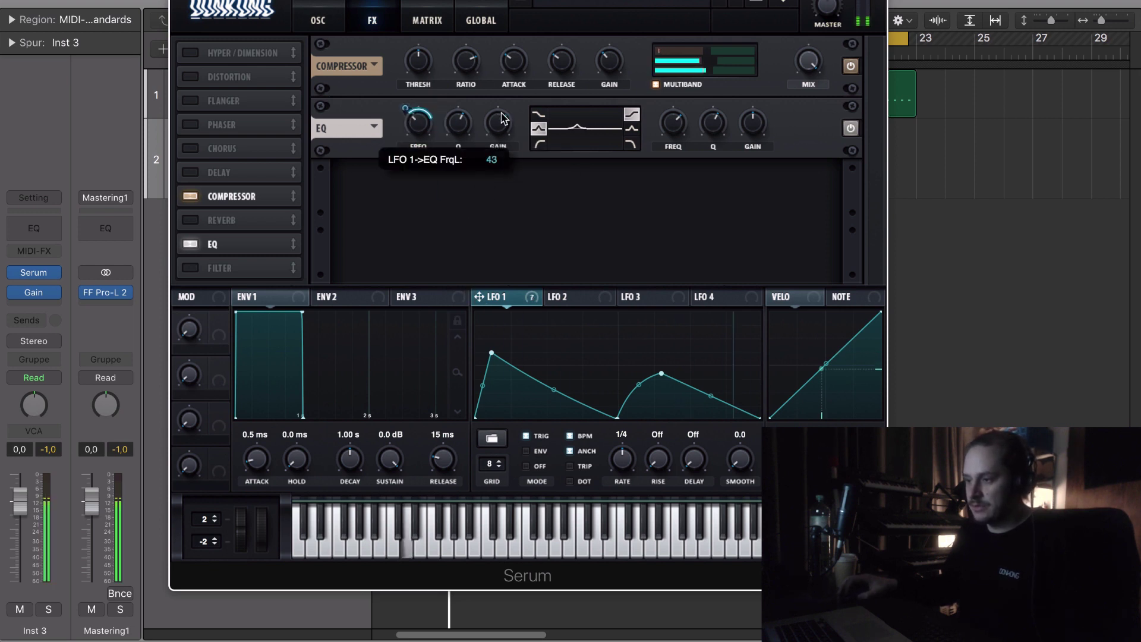
left_click_drag(502, 119, 510, 89)
left_click_drag(458, 122, 423, 156)
left_click_drag(295, 242, 295, 148)
left_click_drag(293, 77, 296, 149)
- Enable Sine Shaper distortion with a high-pass pre-filter and set its drive
left_click(191, 149)
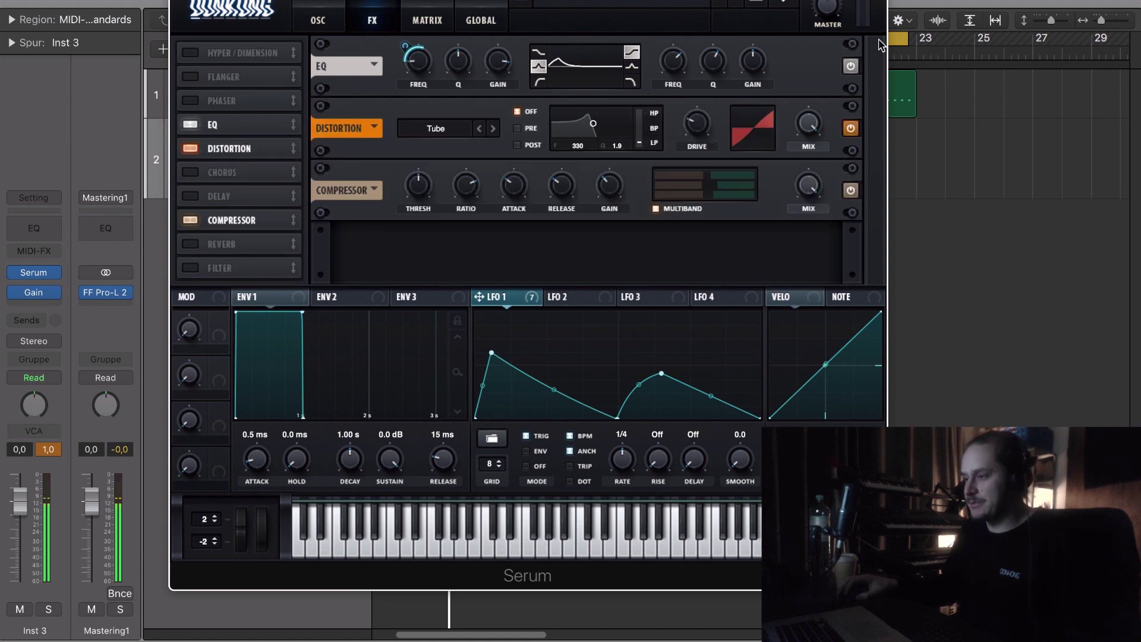
left_click_drag(694, 125, 745, 89)
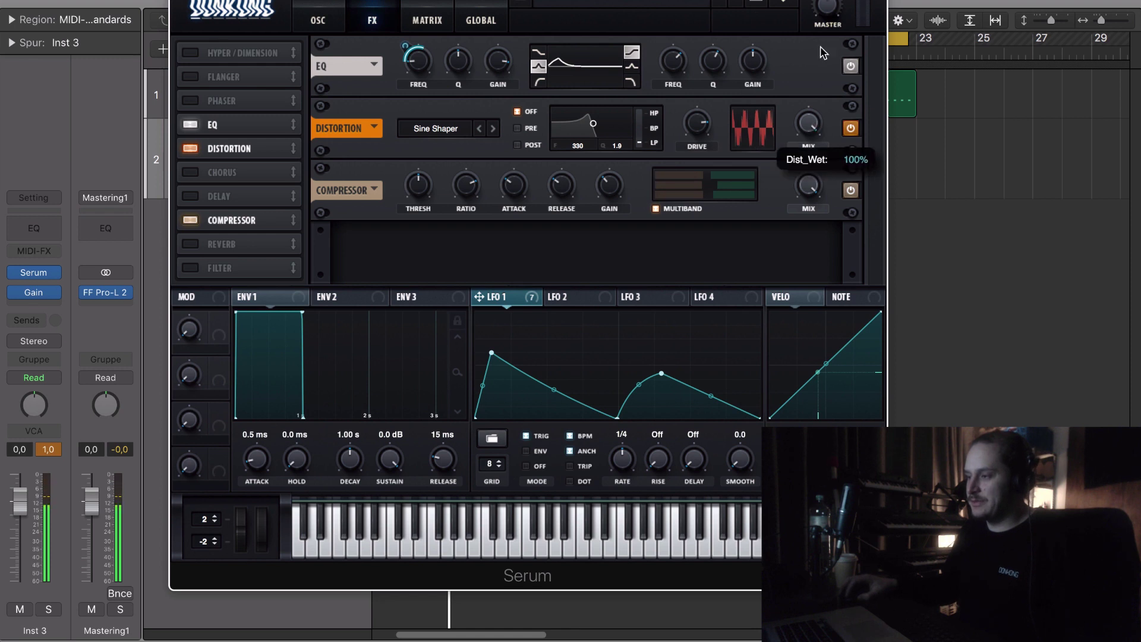
mouse_move(829, 13)
left_click_drag(828, 13, 840, 36)
left_click_drag(686, 143, 702, 166)
left_click_drag(639, 137, 611, 138)
left_click(517, 128)
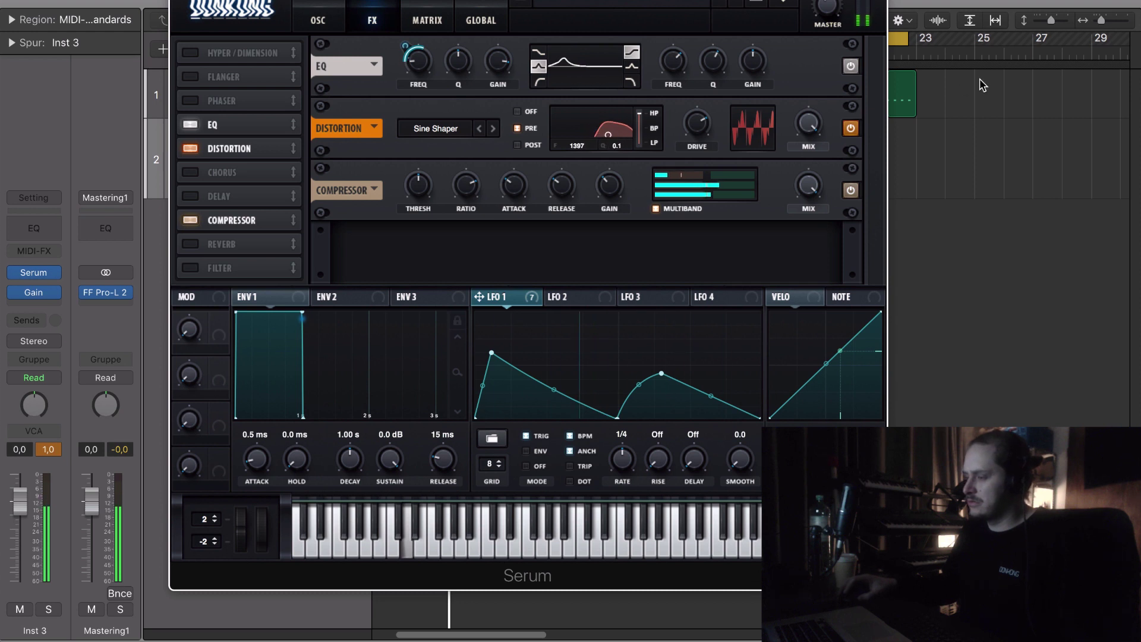
mouse_move(724, 144)
left_mouse_down()
mouse_move(721, 88)
mouse_move(719, 144)
left_mouse_up()
- Modulate distortion drive with LFO 1, lower its mix, and move Hyper/Dimension after it
left_click_drag(479, 297, 698, 125)
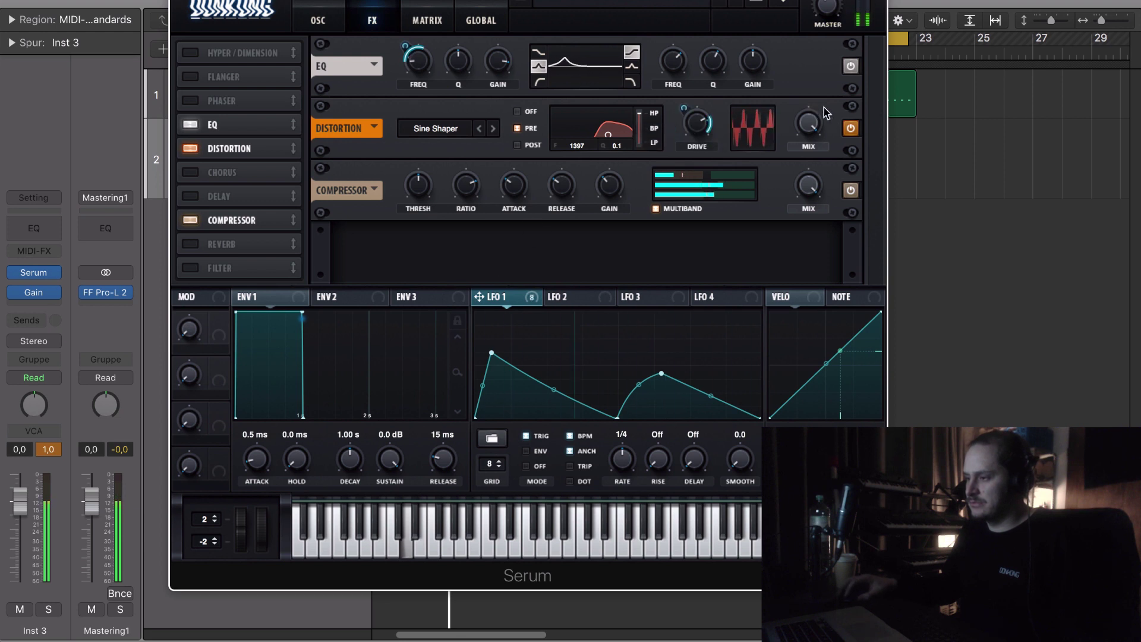
mouse_move(809, 123)
left_mouse_down()
mouse_move(776, 226)
mouse_move(825, 189)
left_mouse_up()
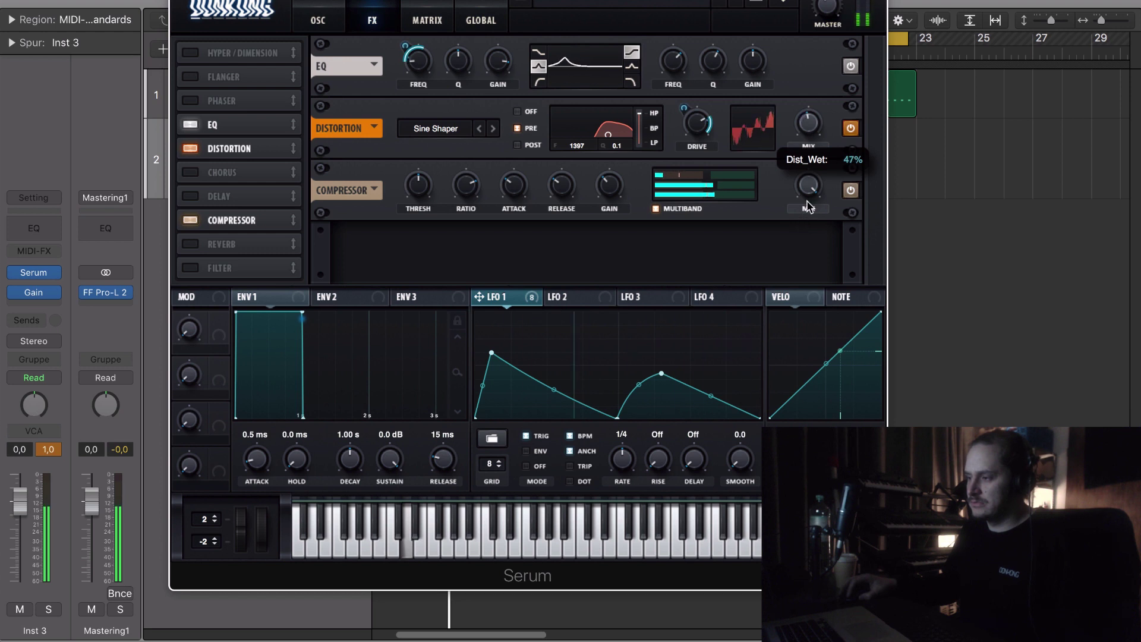
left_click_drag(808, 206, 797, 248)
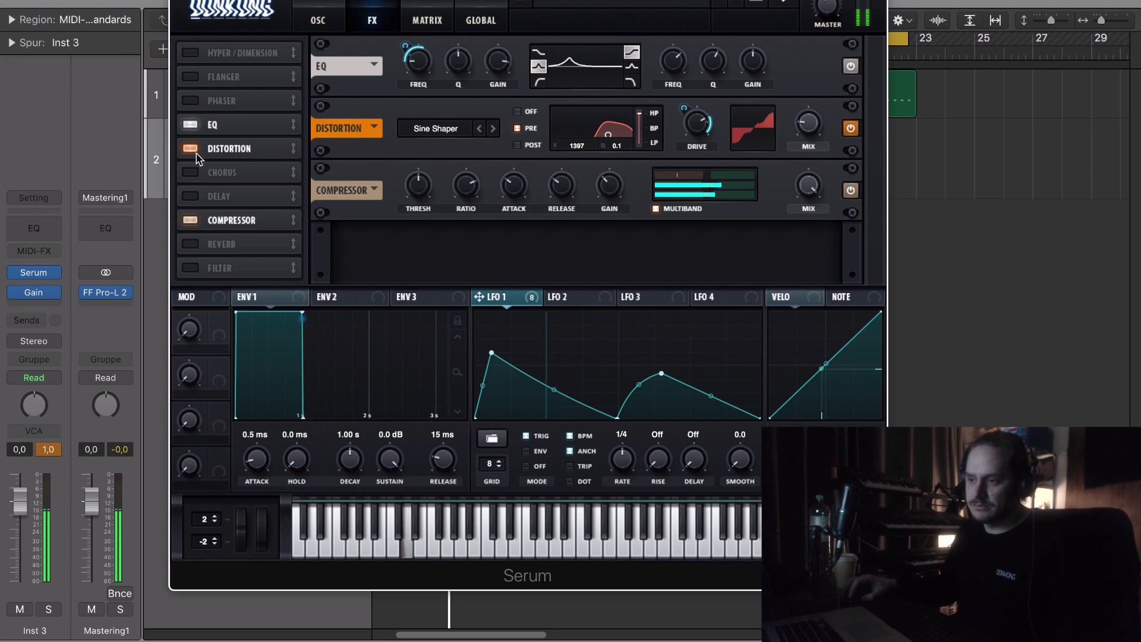
left_click(827, 8)
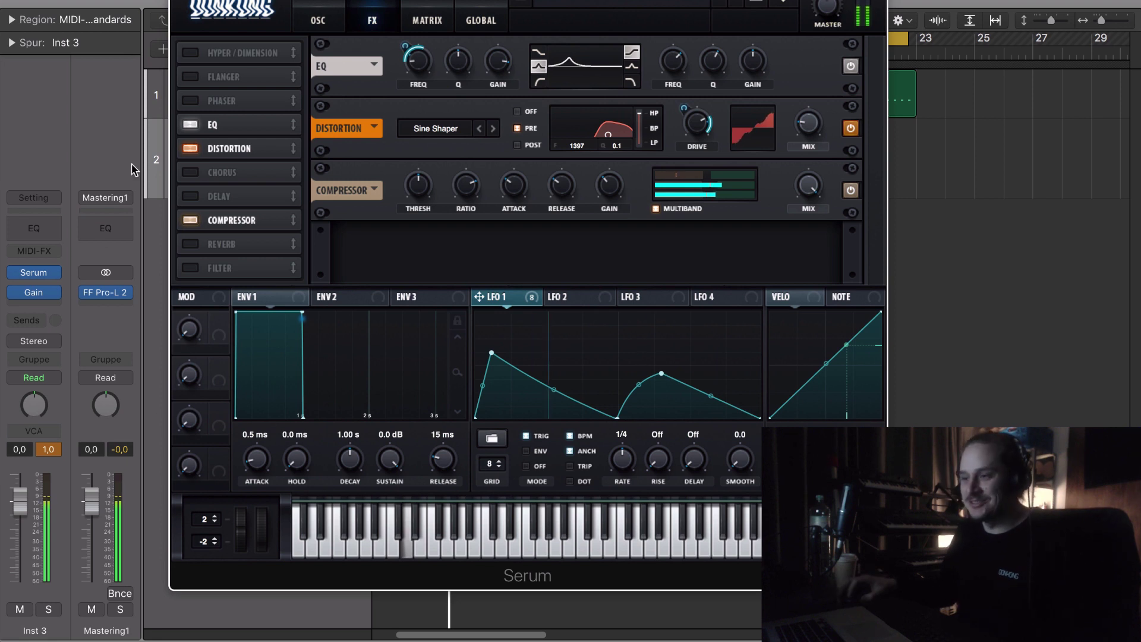
left_click_drag(220, 59, 192, 165)
- Enable Hyper/Dimension with 3 unison voices, LFO 1 on Hyper mix, smaller Dimension size, LFO 1 peak at top
left_click(190, 149)
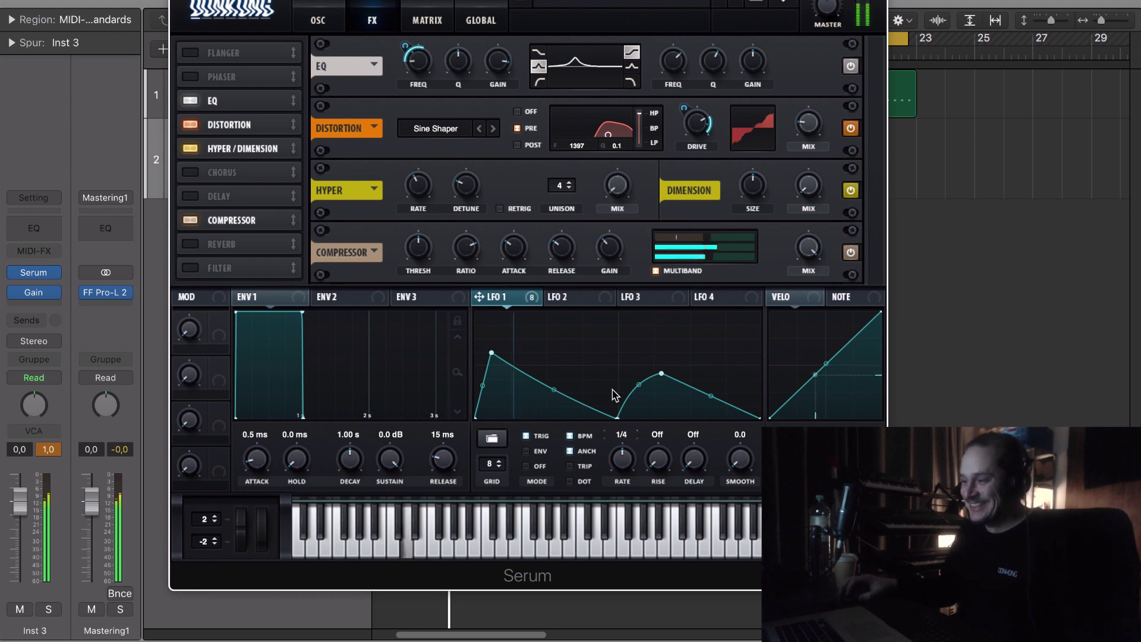
mouse_move(492, 353)
left_mouse_down()
mouse_move(542, 312)
mouse_move(547, 325)
mouse_move(529, 310)
mouse_move(494, 356)
mouse_move(487, 349)
mouse_move(496, 357)
left_mouse_up()
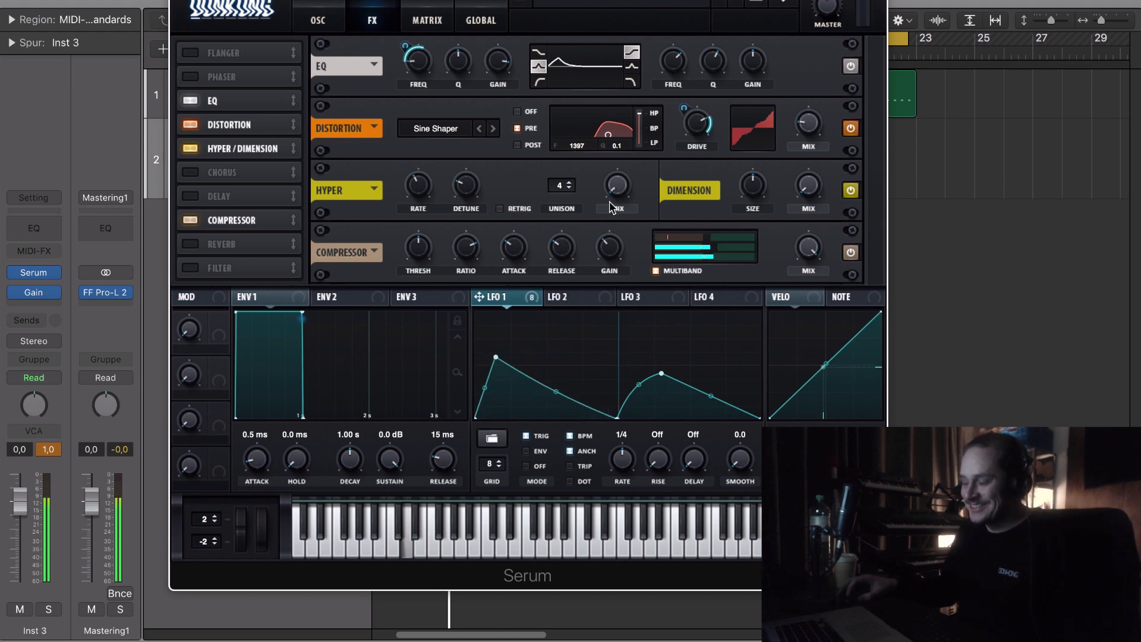
left_click_drag(479, 298, 606, 187)
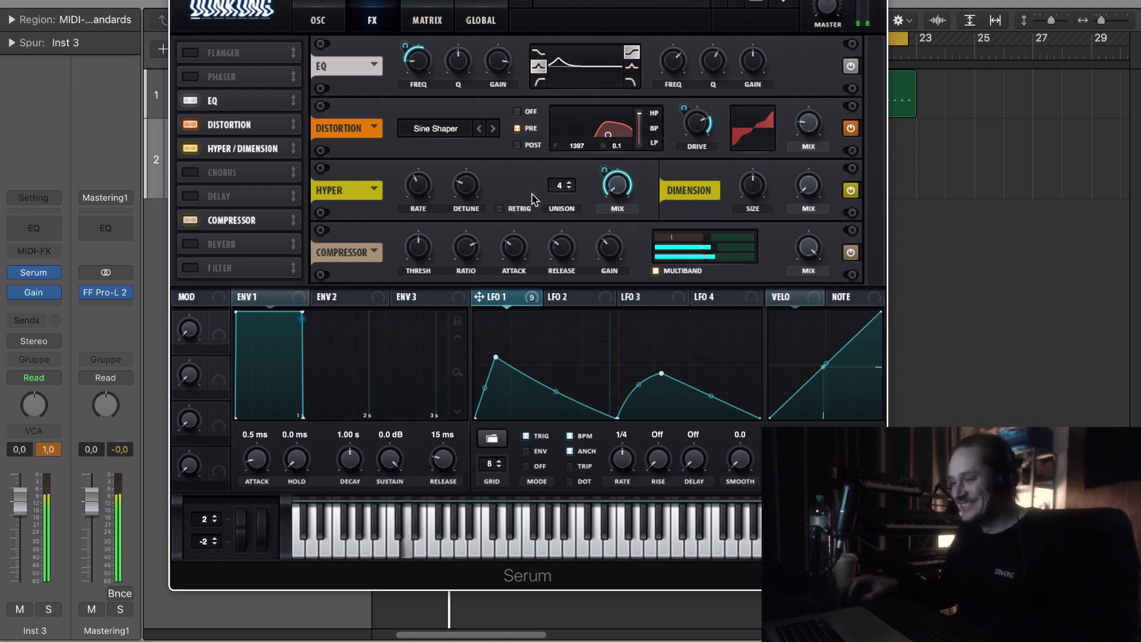
left_click_drag(569, 183, 570, 169)
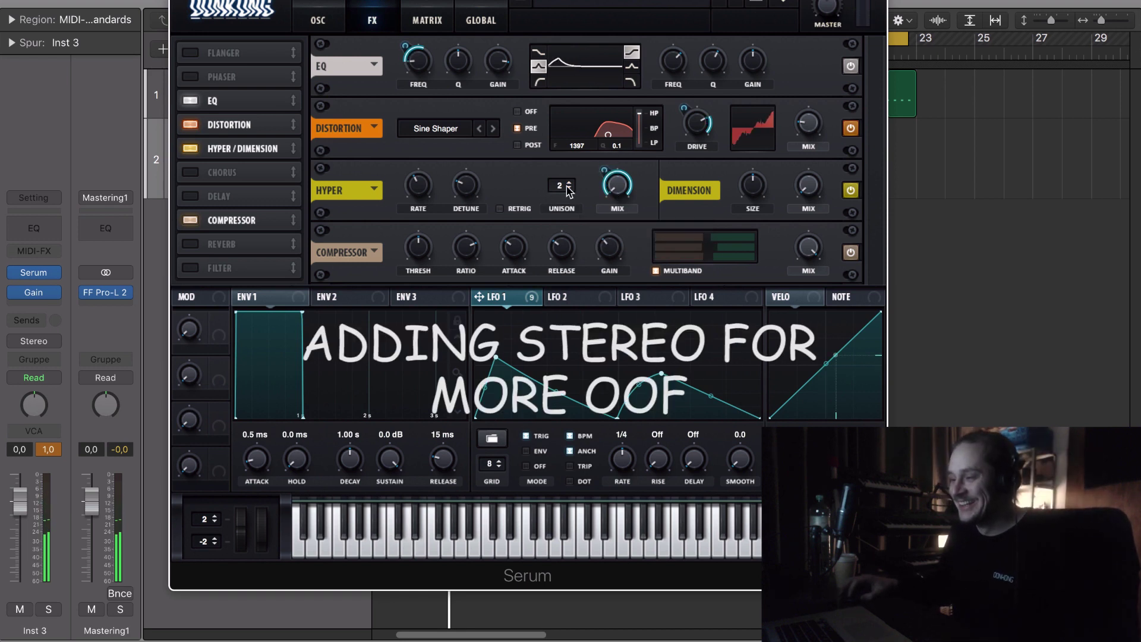
left_click_drag(559, 186, 593, 199)
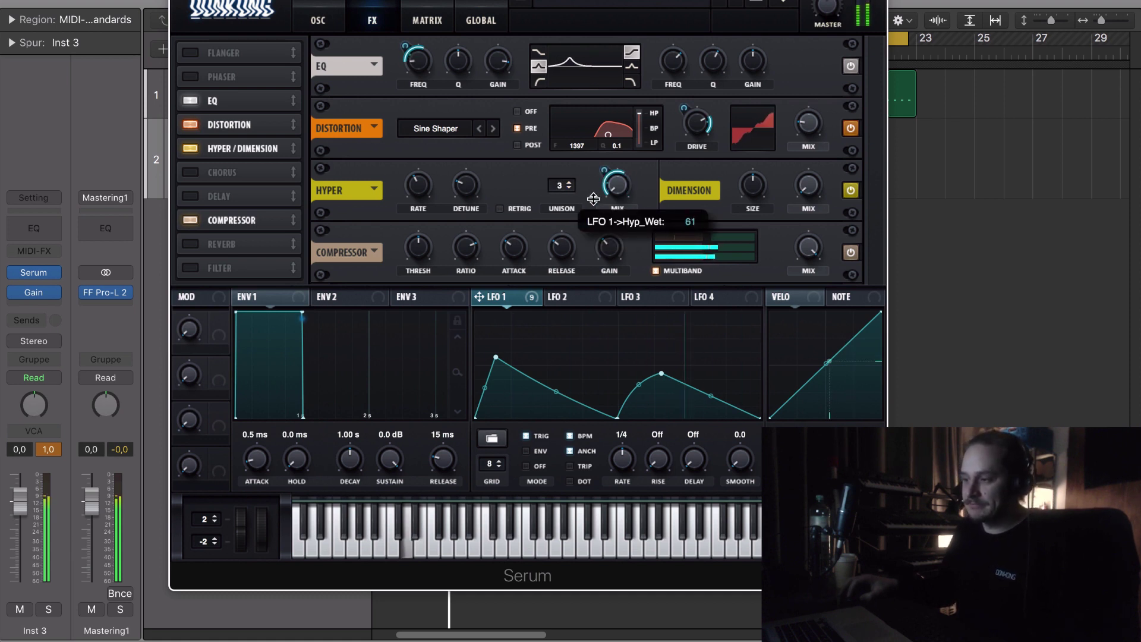
left_click_drag(759, 188, 820, 156)
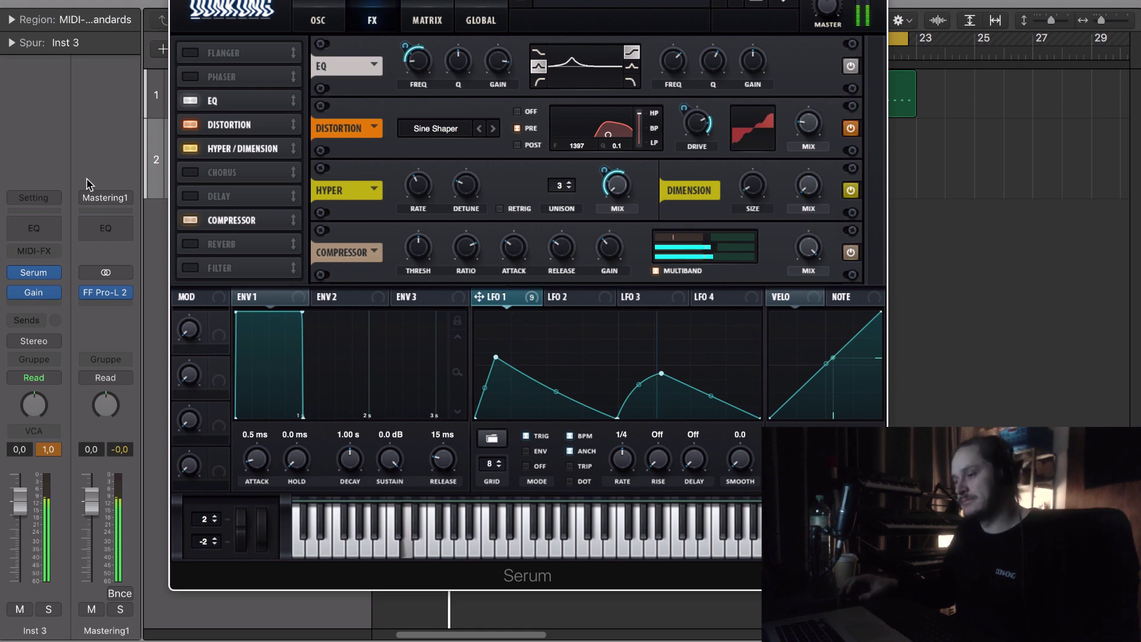
- Enable the filter effect ahead of Delay as Dist.Comb 1 BP, with max resonance and lower cutoff
left_click(190, 268)
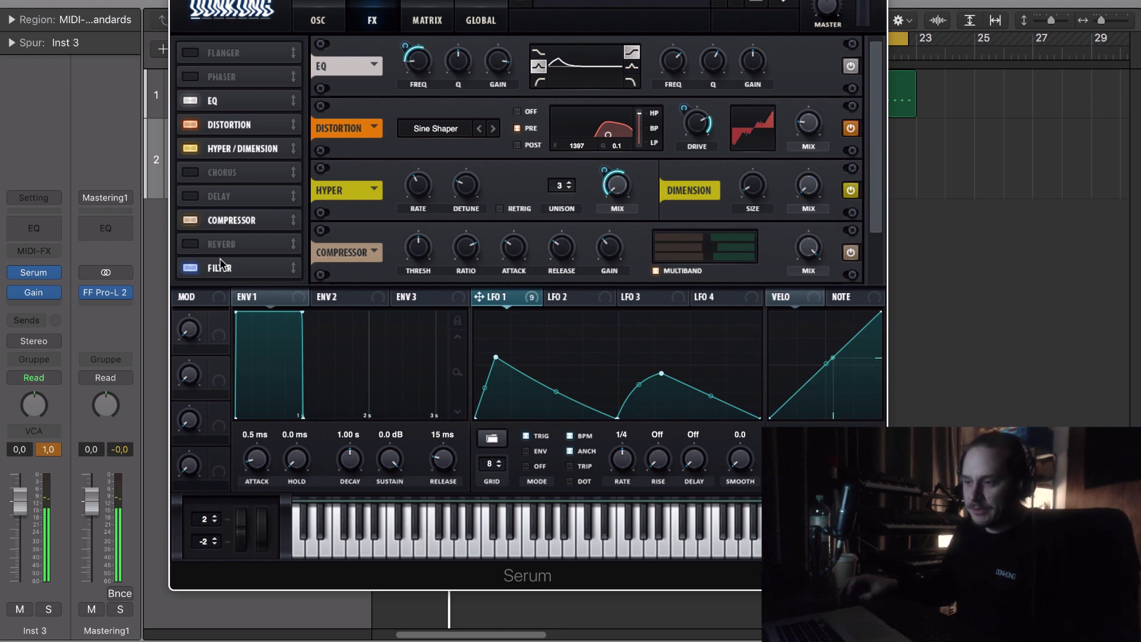
left_click_drag(220, 268, 217, 205)
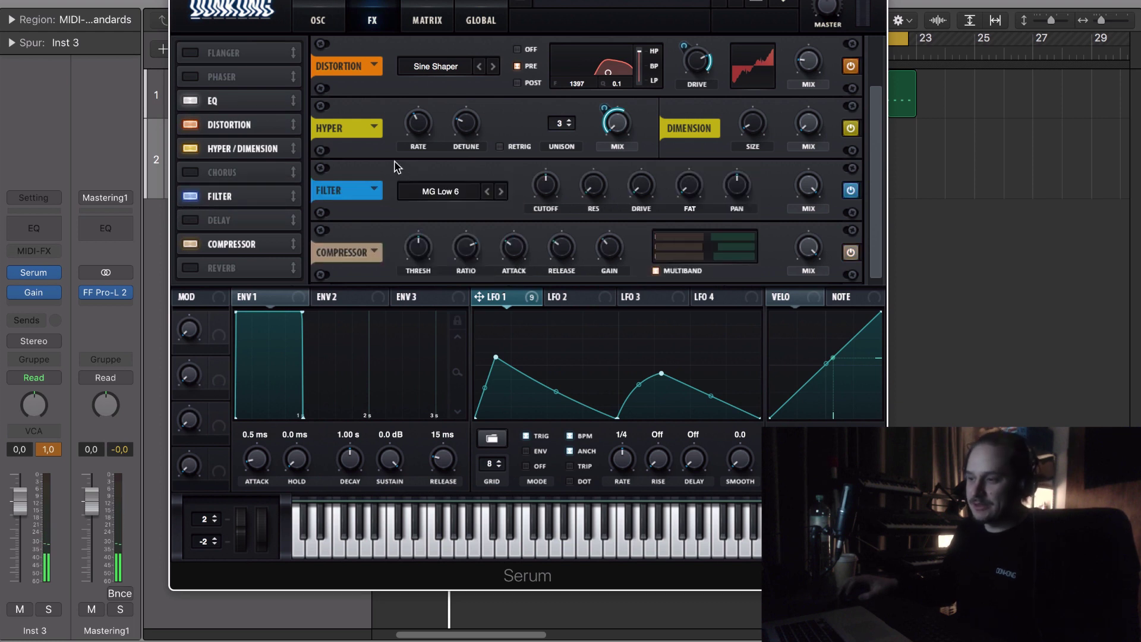
left_click(468, 196)
mouse_move(486, 256)
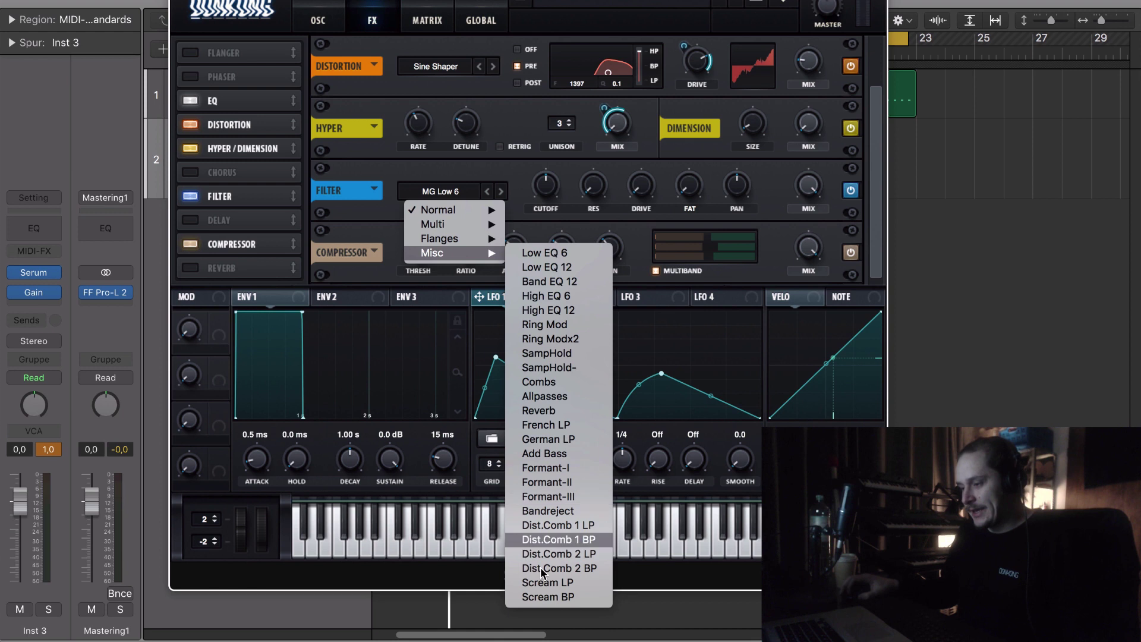
left_click(598, 554)
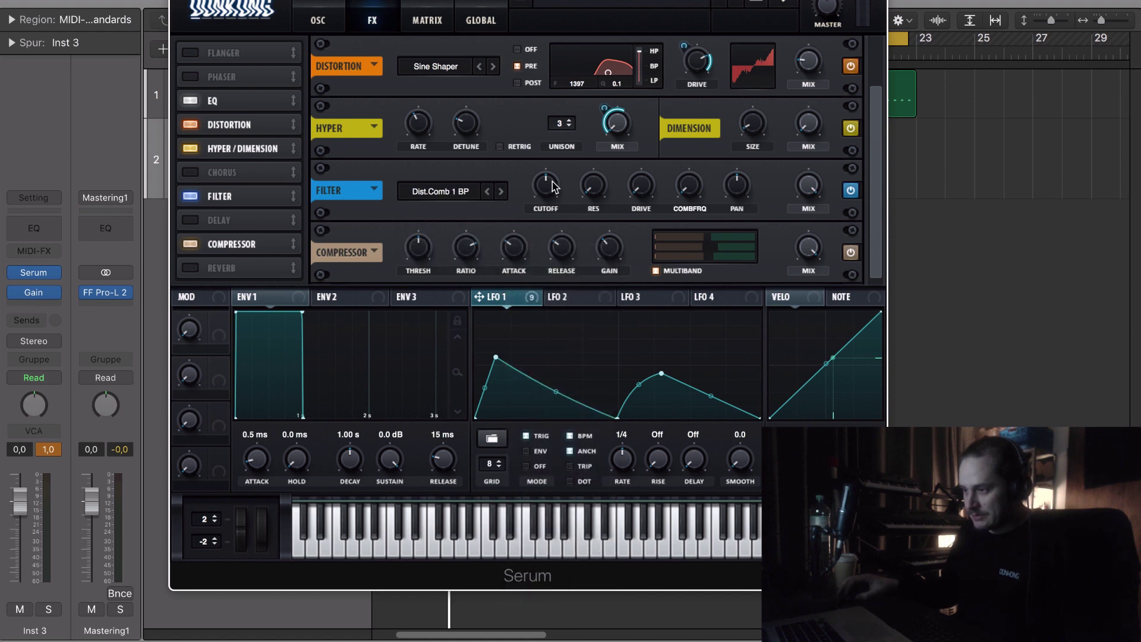
left_click_drag(594, 186, 622, 27)
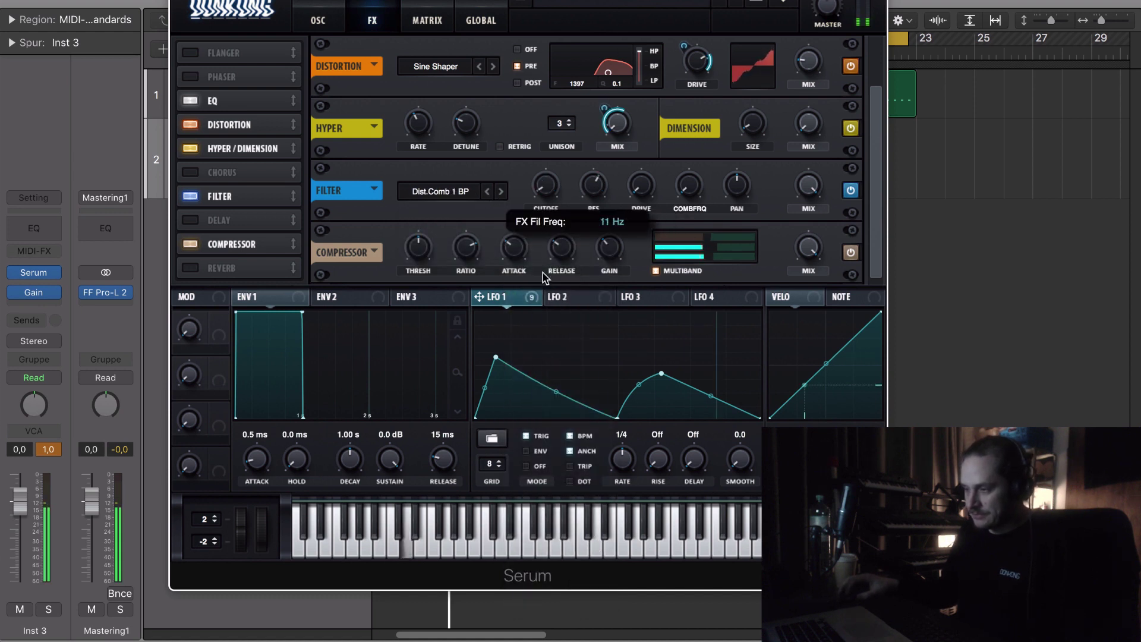
left_click_drag(550, 189, 571, 178)
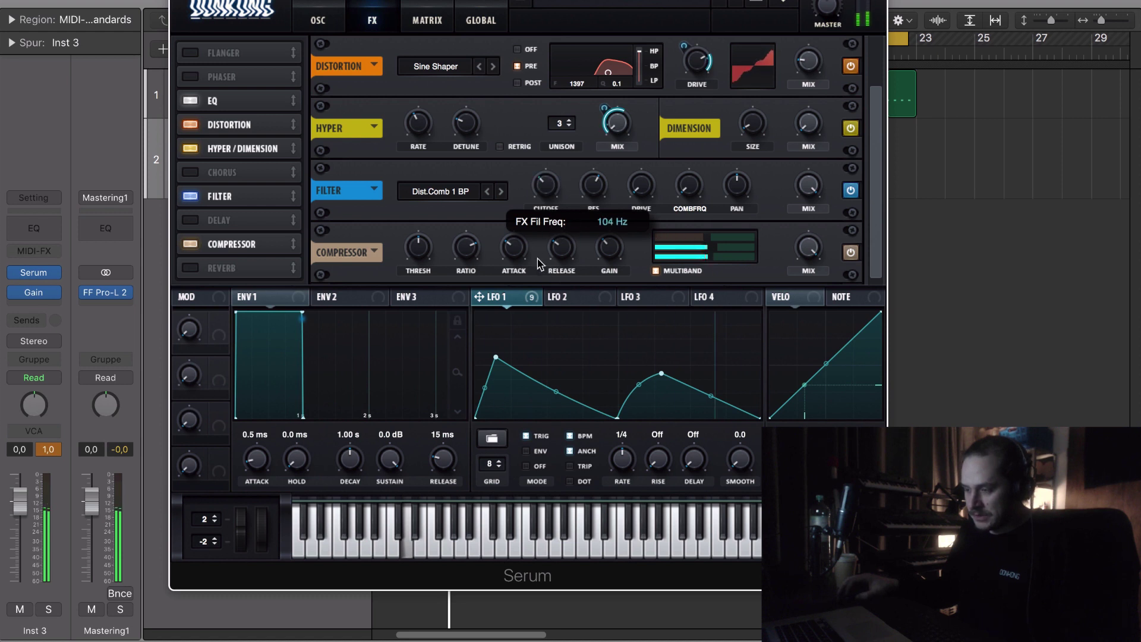
- Route LFO 1 to the comb cutoff (depth 47) and comb frequency, drop resonance to 28%, and adjust mix
left_click_drag(479, 296, 534, 176)
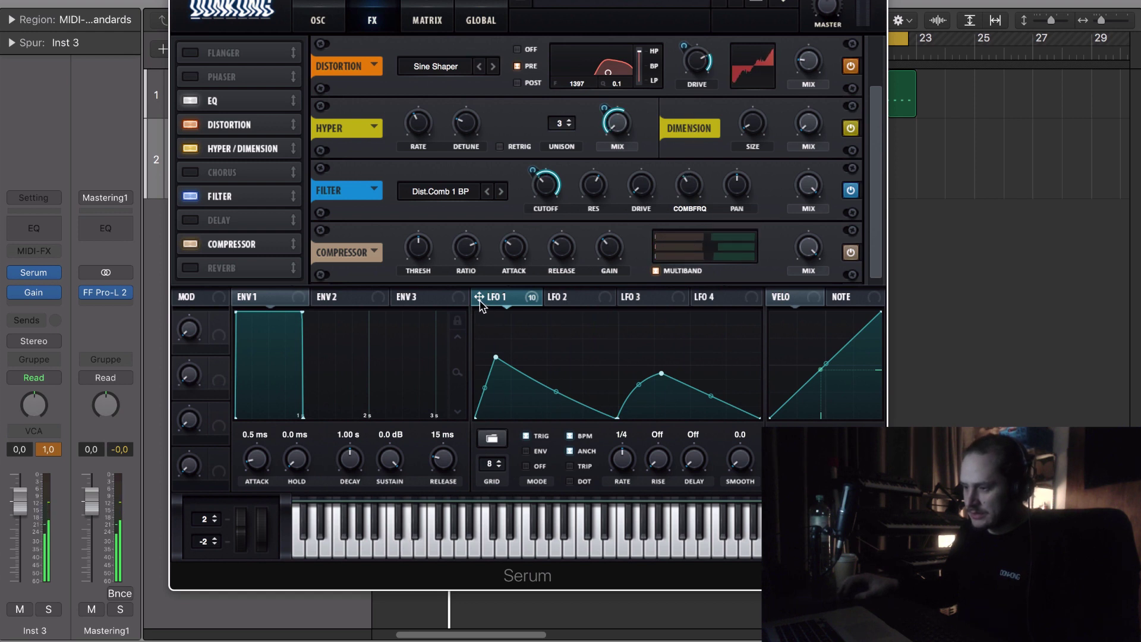
left_click_drag(480, 301, 678, 193)
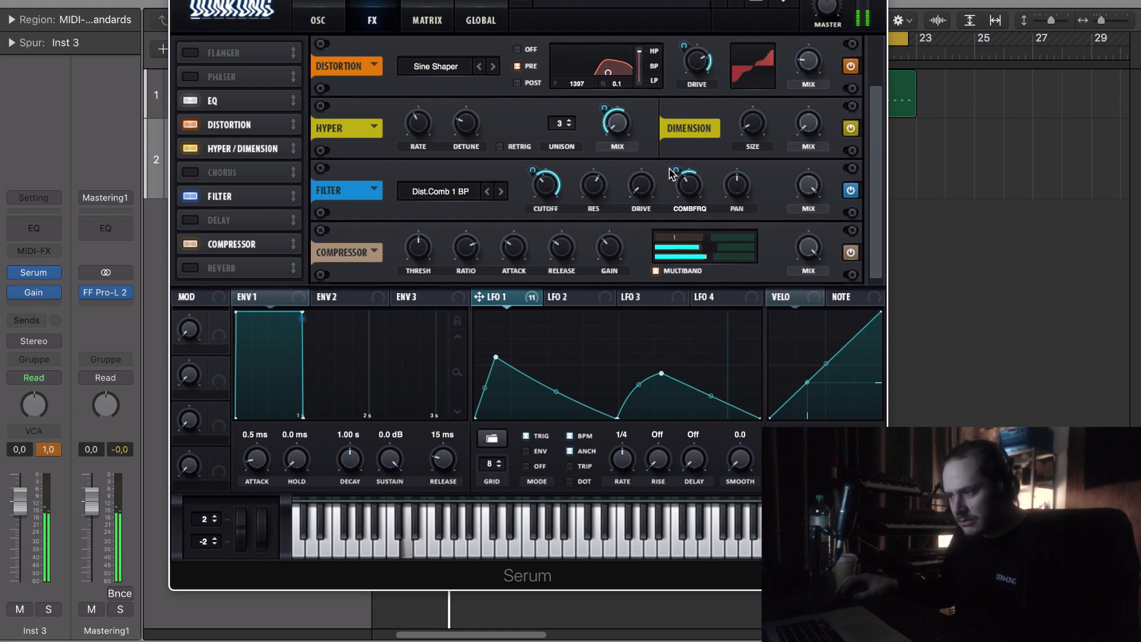
left_click_drag(600, 194, 598, 221)
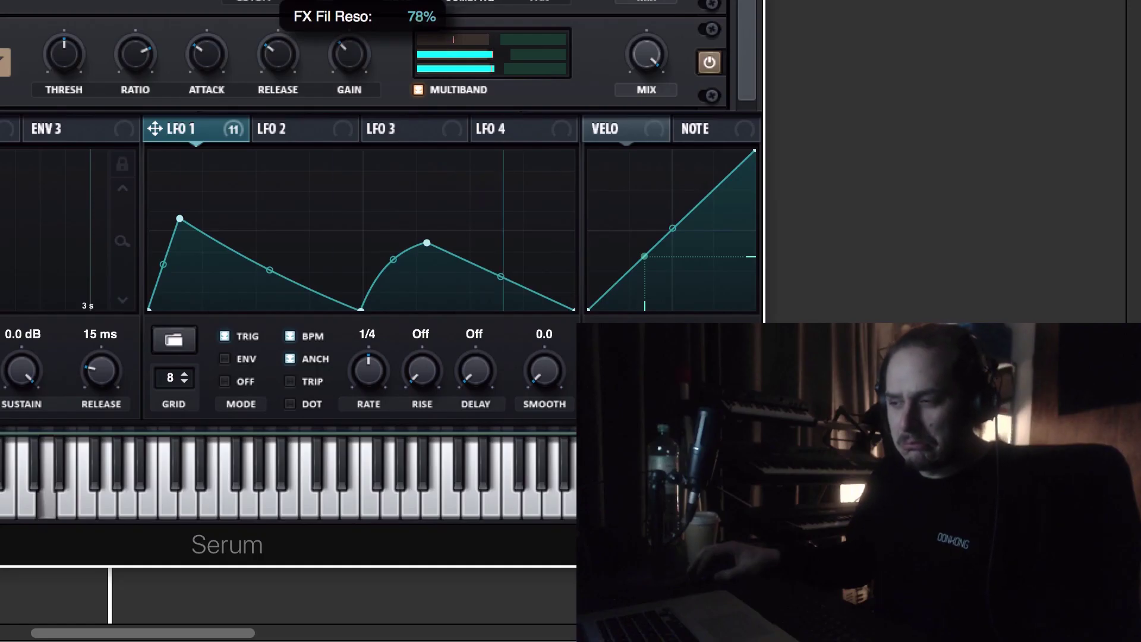
left_click_drag(332, 18, 335, 67)
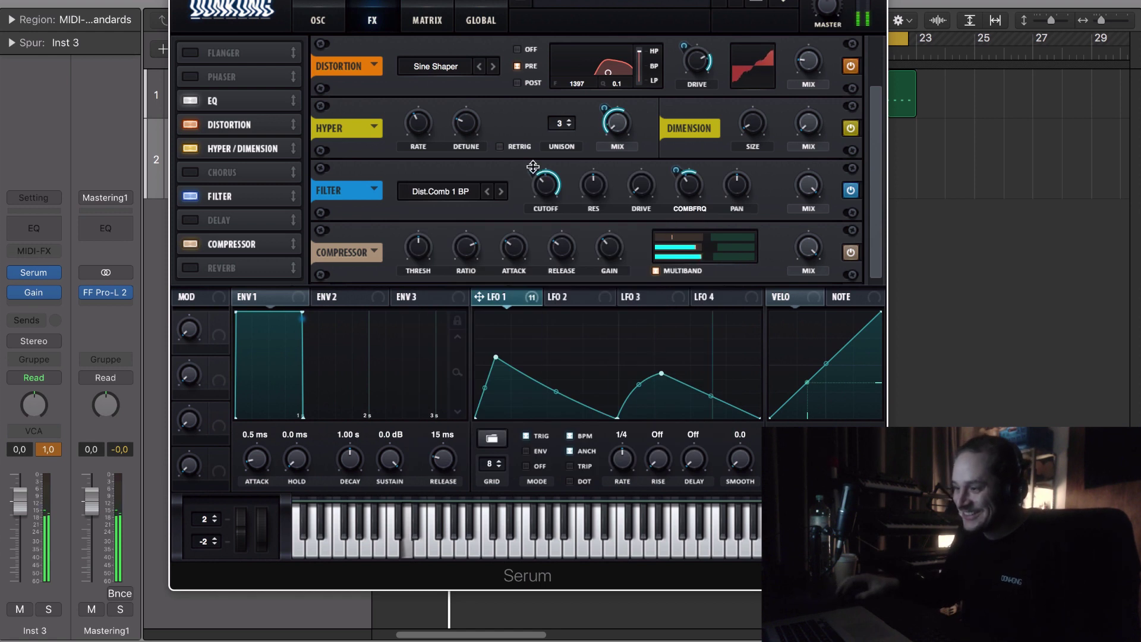
left_click_drag(534, 168, 534, 193)
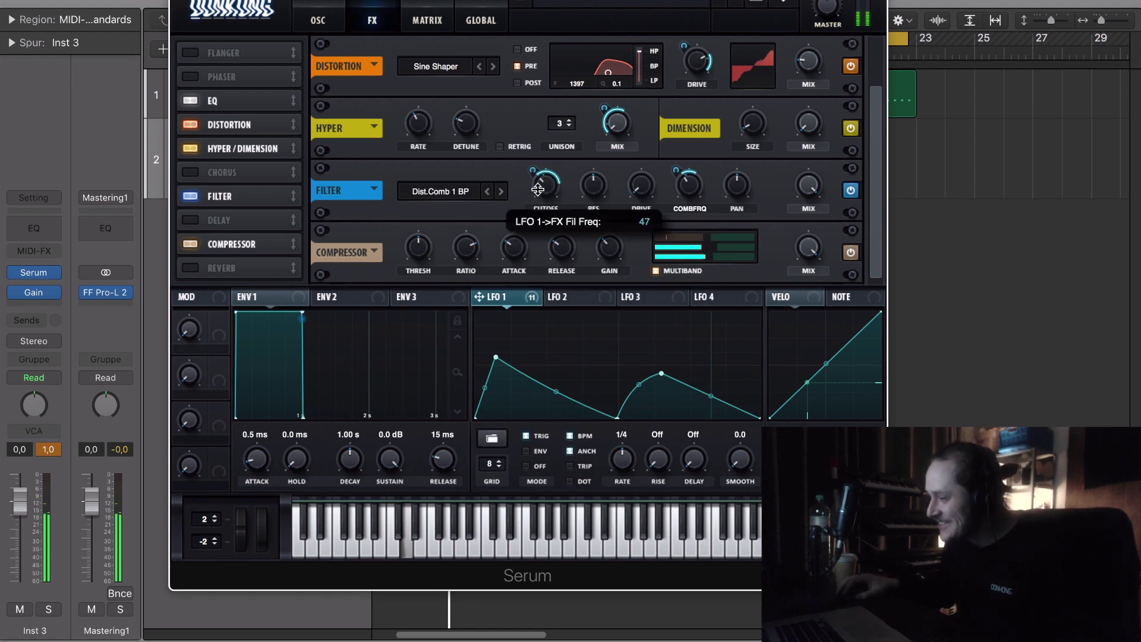
mouse_move(699, 196)
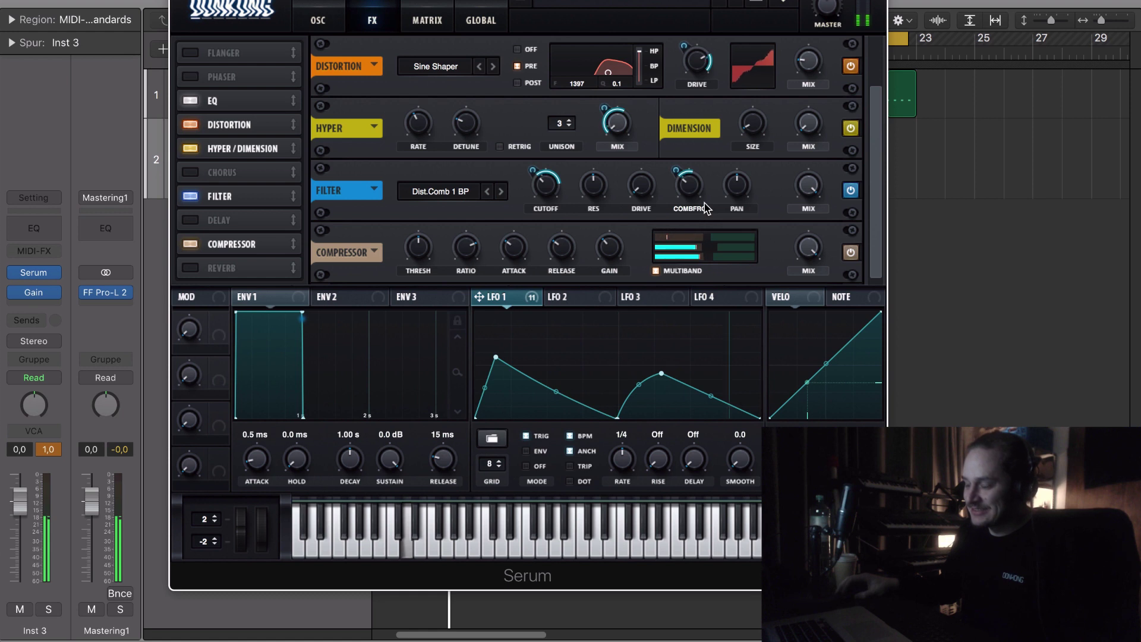
left_click_drag(809, 188, 818, 253)
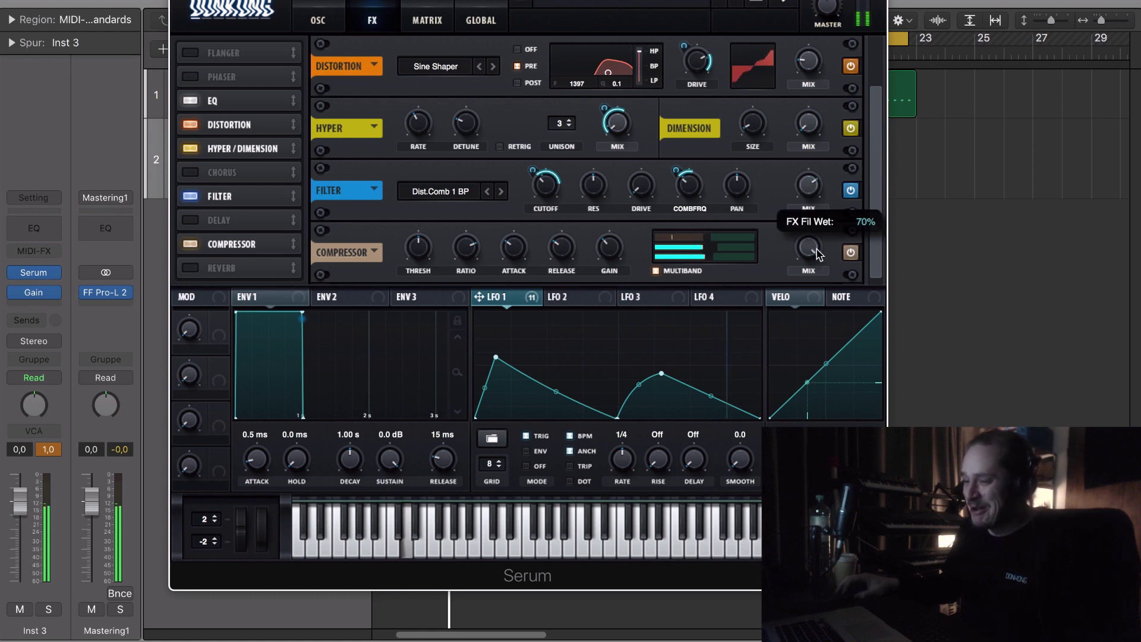
left_click_drag(793, 272, 800, 196)
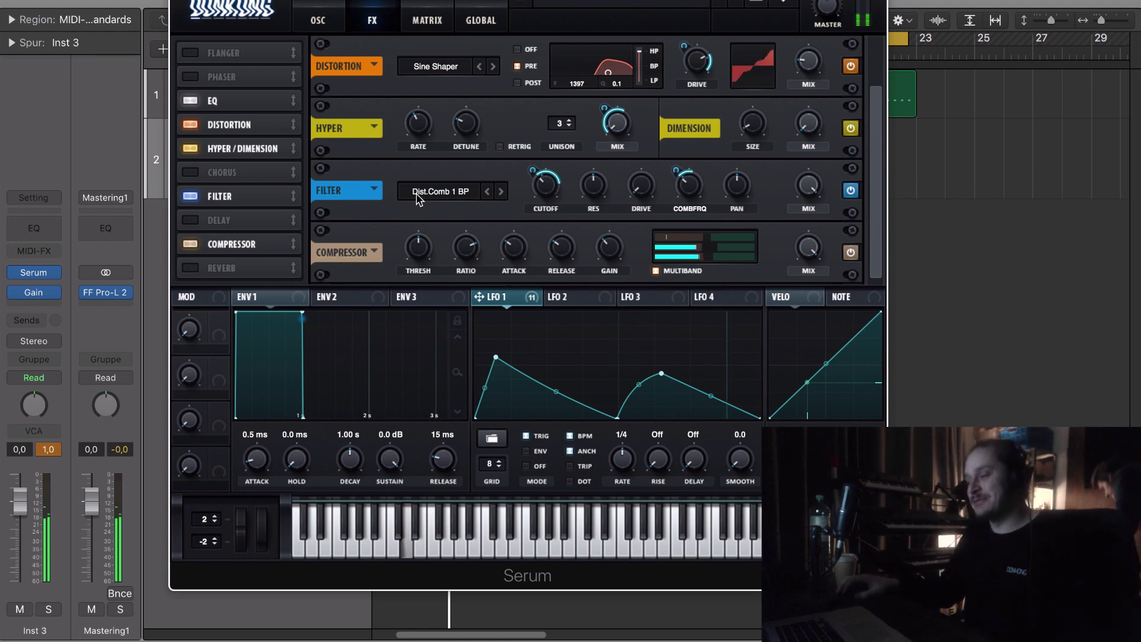
- Bring the Dist.Comb 1 BP filter's cutoff down to roughly 44 Hz and resonance to 44%
mouse_move(541, 203)
scroll(542, 203, "down", 2)
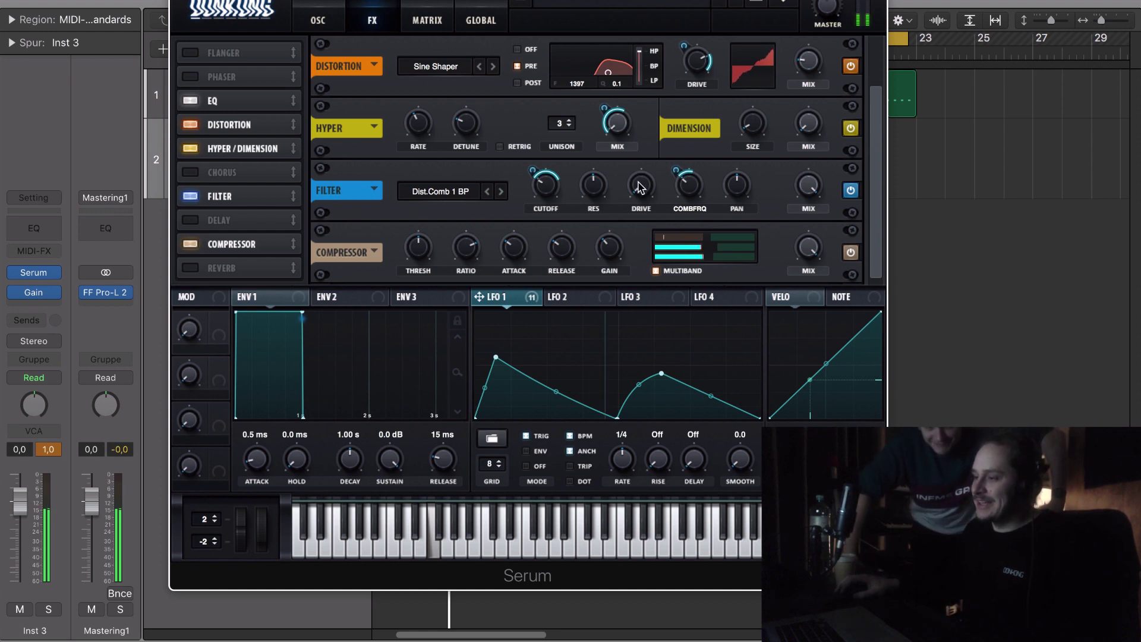
scroll(607, 186, "down", 2)
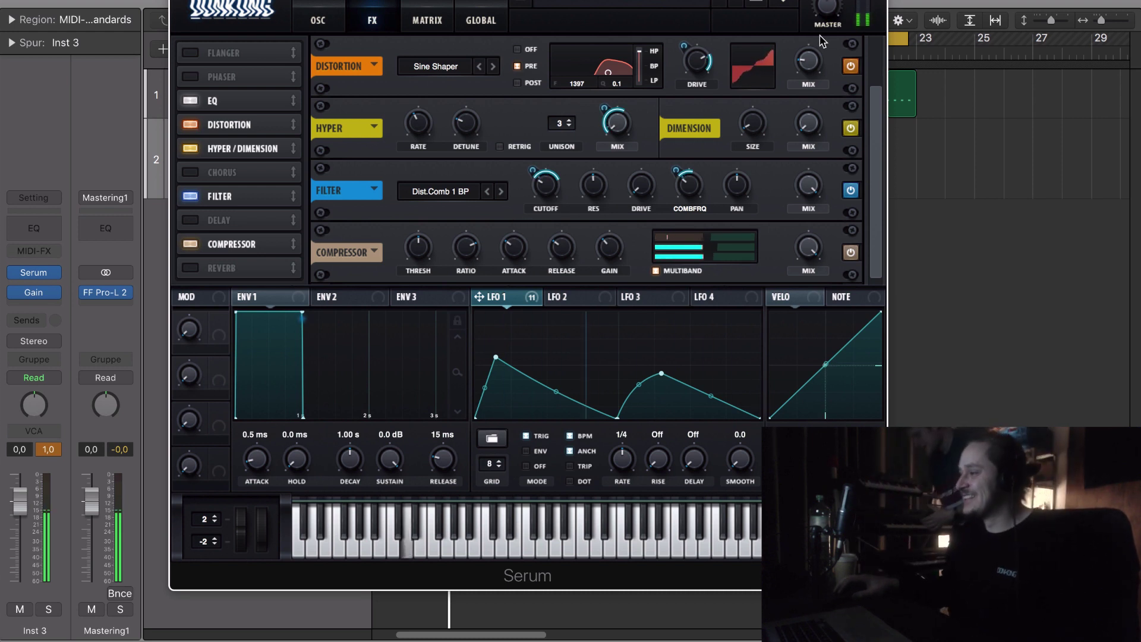
mouse_move(835, 5)
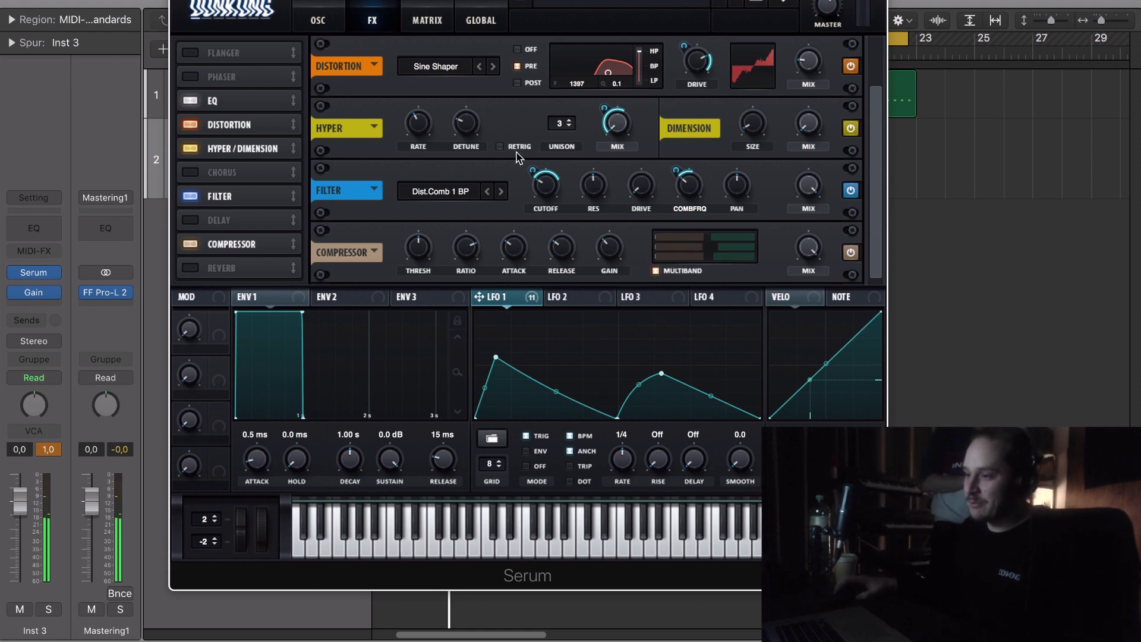
- Raise the sub oscillator level near maximum, enable Direct Out, and set its octave to -1
left_click(295, 20)
left_click(374, 17)
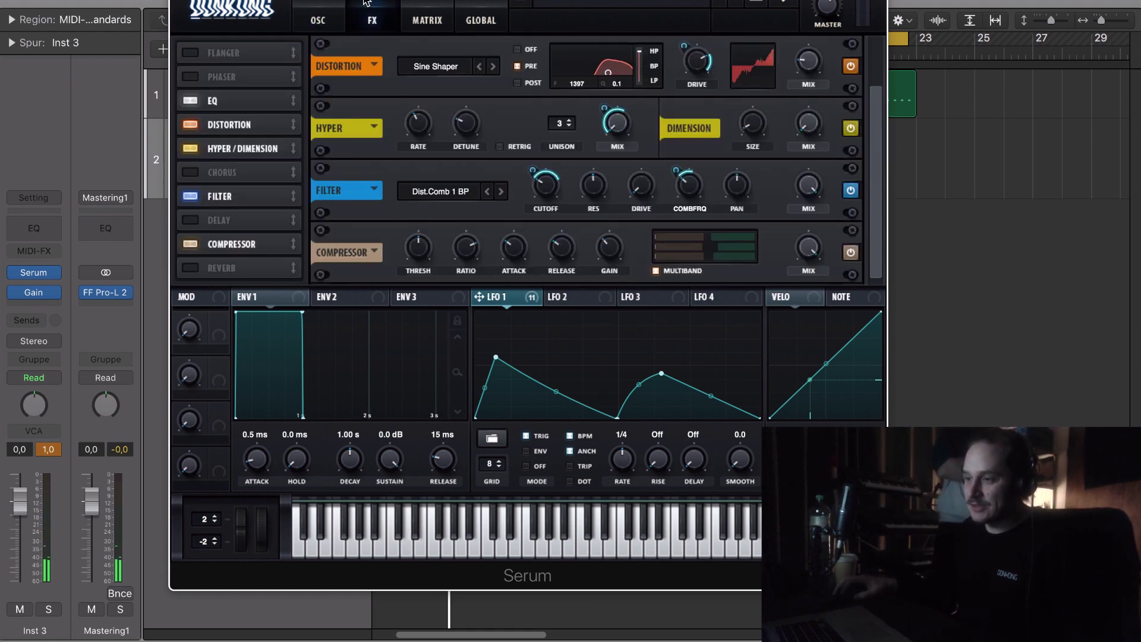
left_click(318, 19)
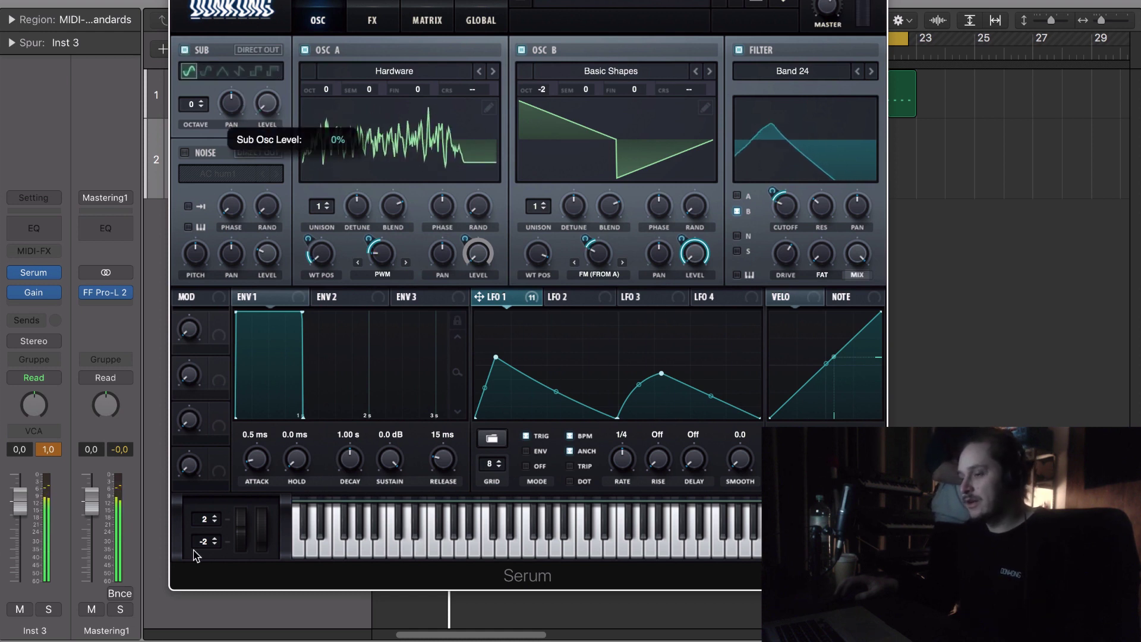
left_click_drag(267, 103, 267, 59)
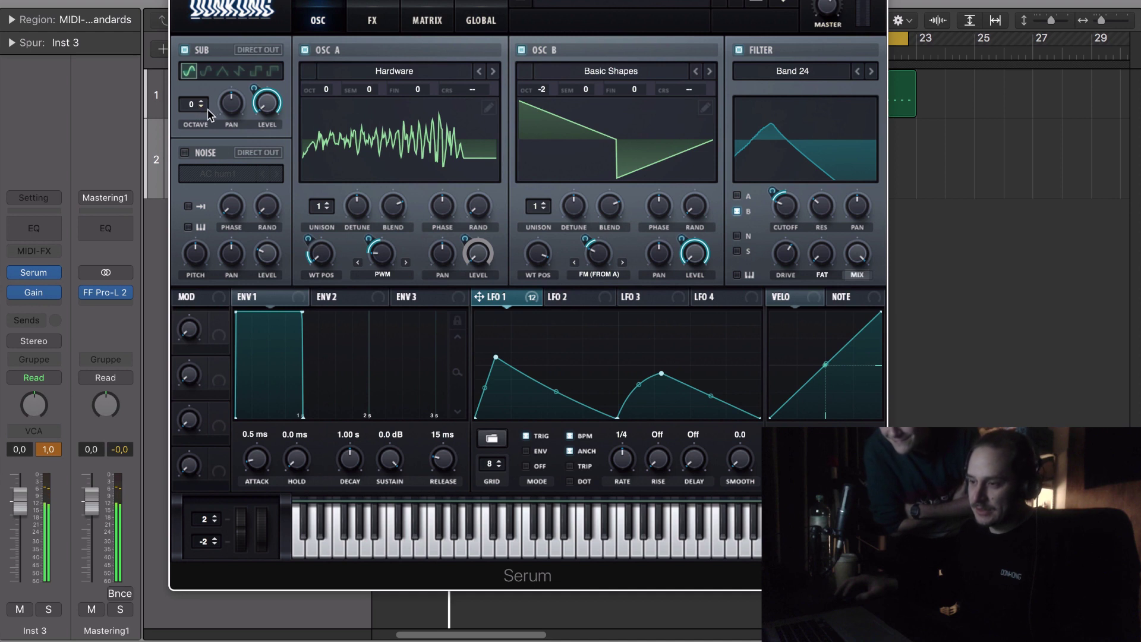
left_click(258, 49)
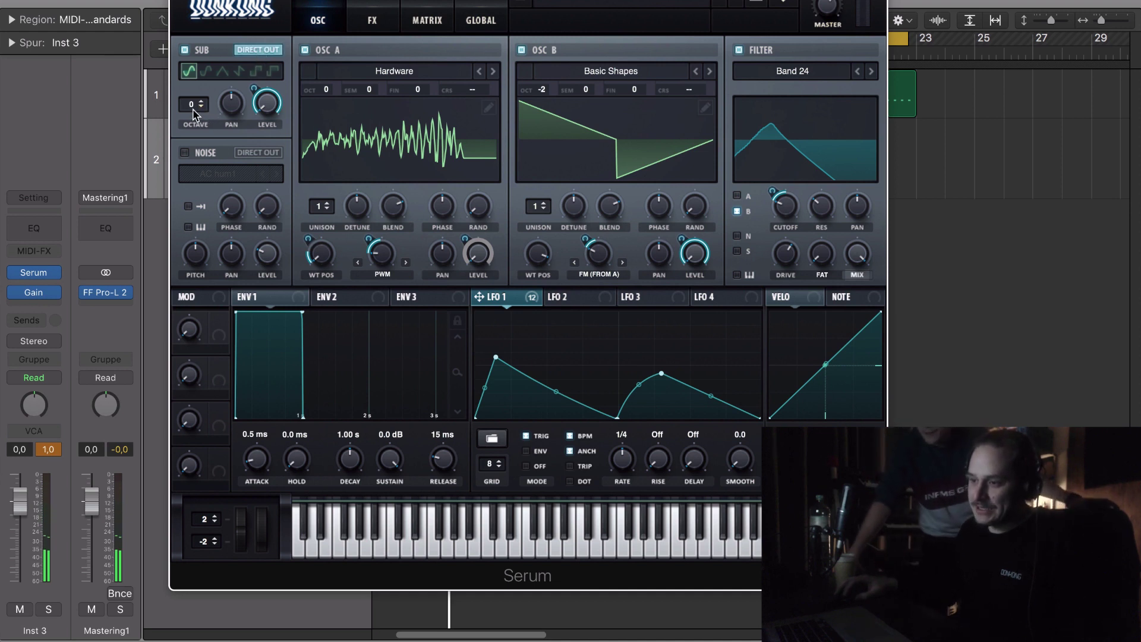
left_click_drag(194, 113, 201, 94)
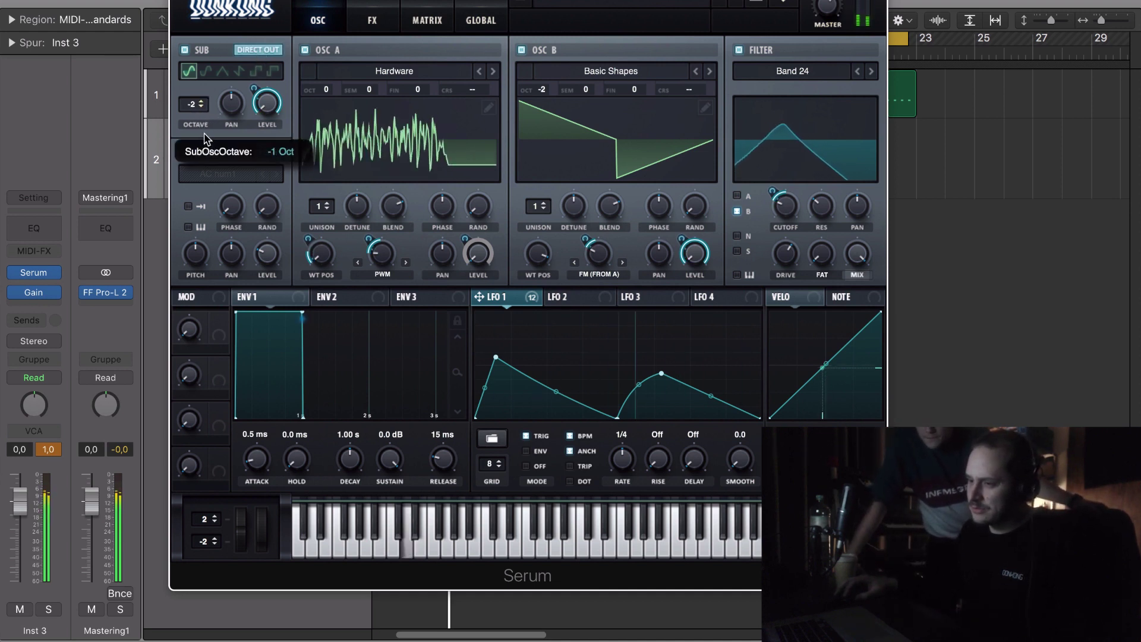
left_click(201, 101)
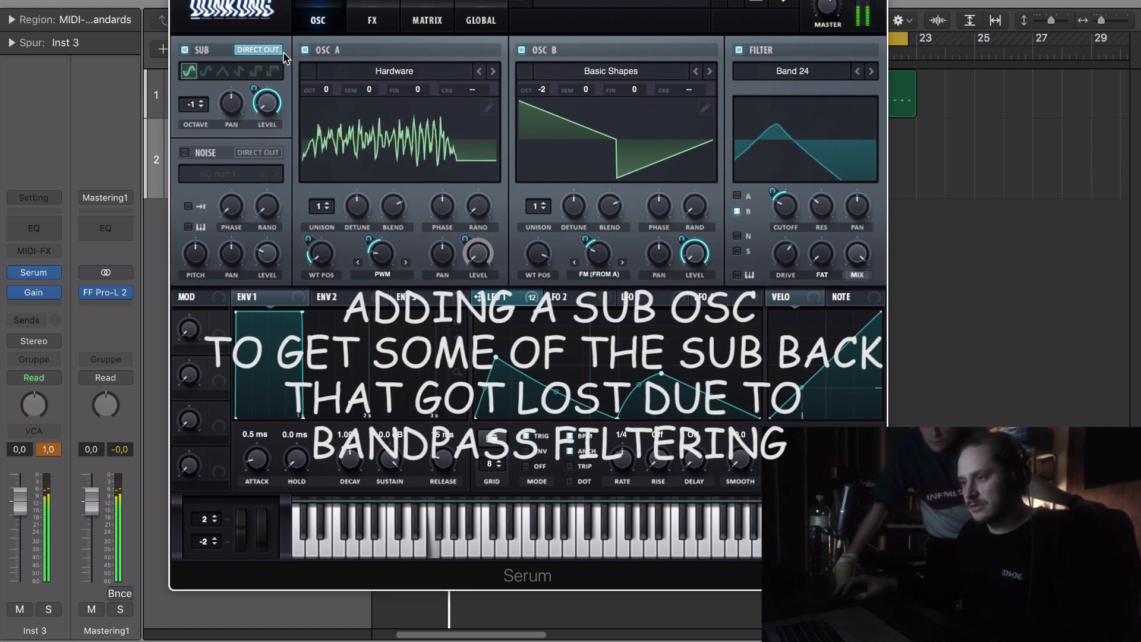
- Switch off Osc A and Osc B and drop the sub oscillator to octave -2
left_click(305, 50)
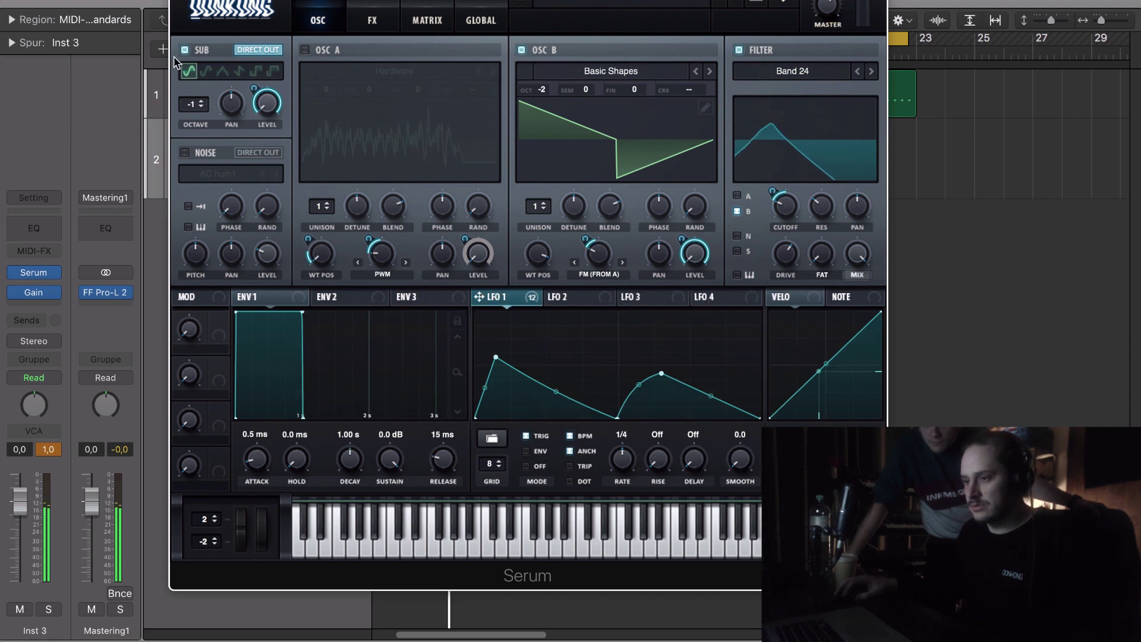
left_click(522, 50)
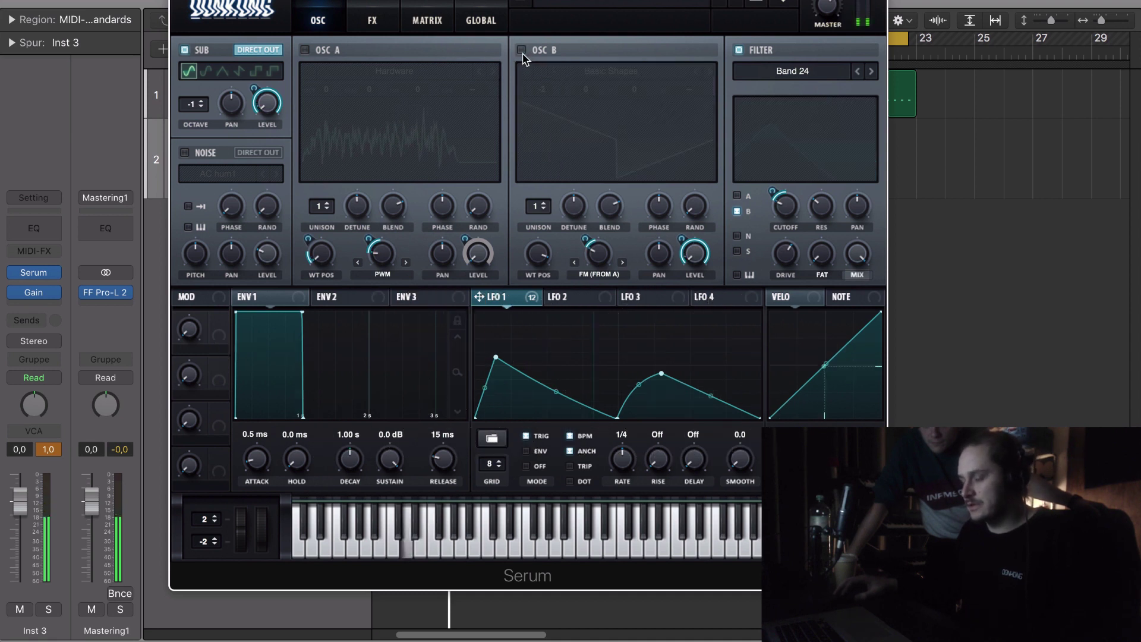
left_click(201, 109)
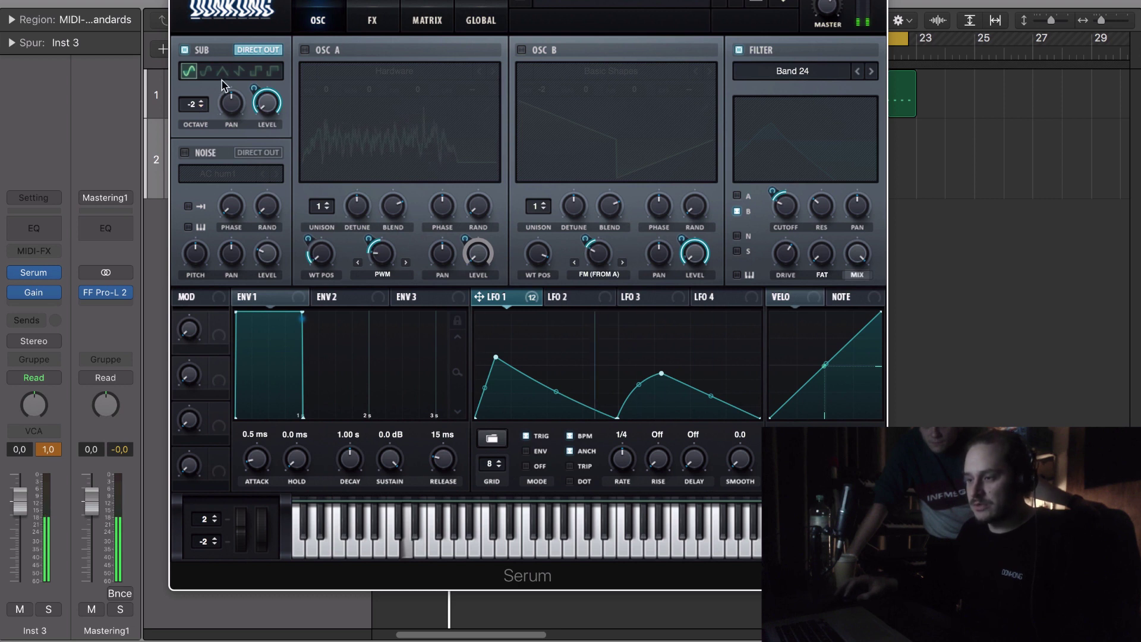
- Re-enable Osc B and Osc A, shift Osc B's wavetable position, and let LFO 1 modulate its FM
left_click(529, 52)
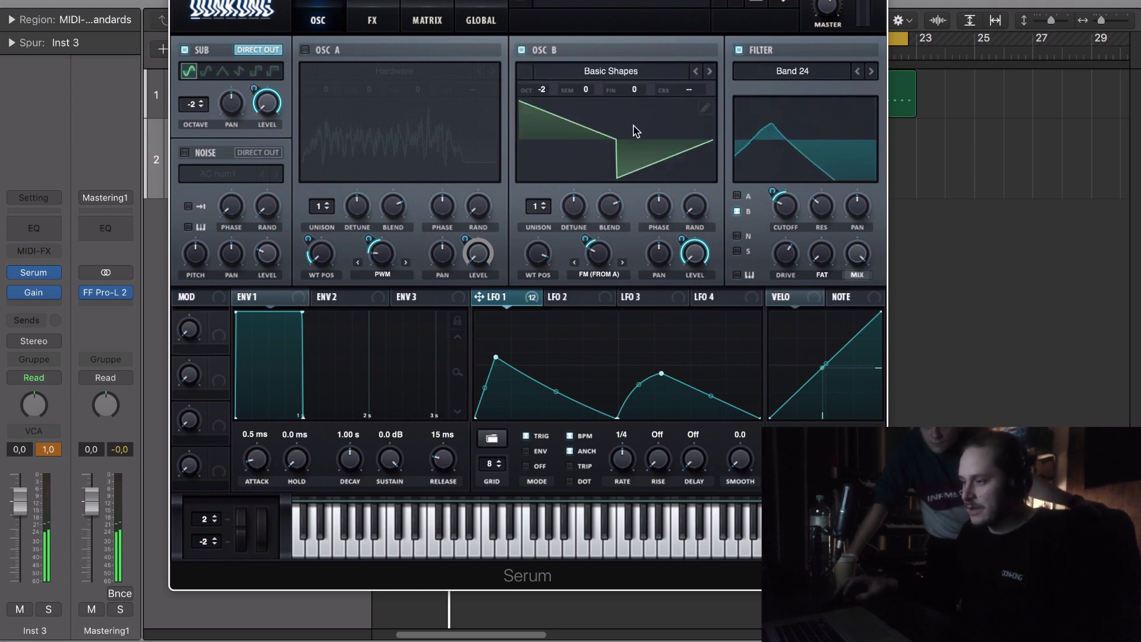
left_click_drag(544, 258, 554, 359)
mouse_move(587, 237)
left_mouse_down()
mouse_move(592, 226)
mouse_move(594, 242)
mouse_move(588, 229)
left_mouse_up()
left_click(331, 50)
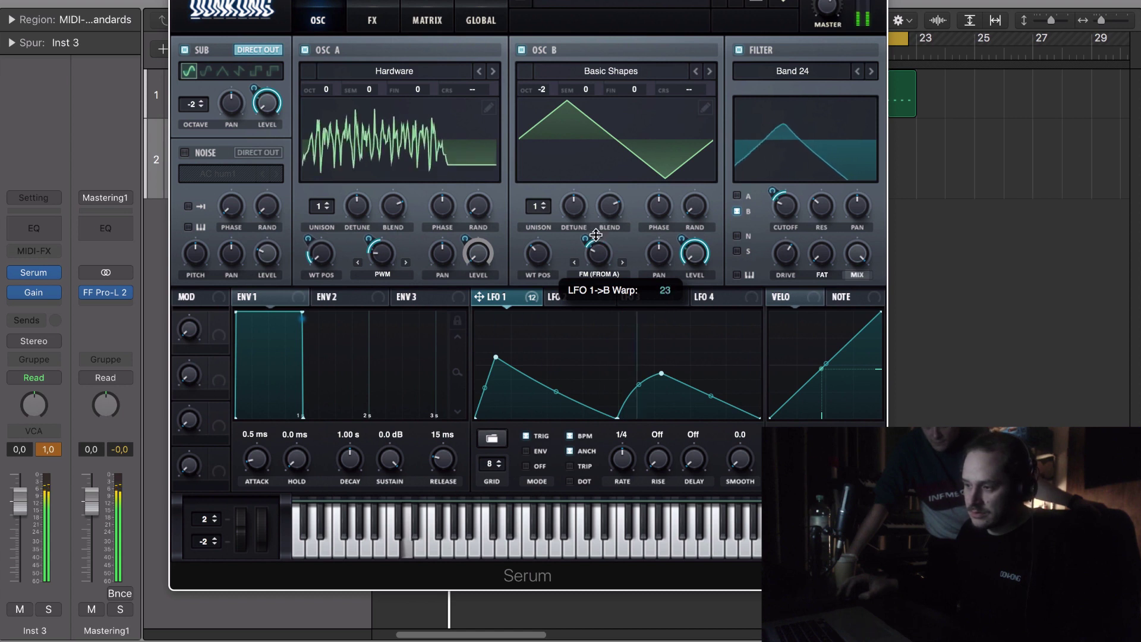
left_click_drag(595, 235, 596, 233)
- Reshape LFO 1 so it holds high, dips to zero, then fires a narrow spike
mouse_move(497, 358)
left_mouse_down()
mouse_move(545, 312)
mouse_move(479, 344)
mouse_move(548, 327)
mouse_move(510, 358)
mouse_move(502, 352)
left_mouse_up()
mouse_move(659, 374)
left_mouse_down()
mouse_move(705, 304)
mouse_move(715, 311)
mouse_move(666, 366)
left_mouse_up()
left_click_drag(503, 352, 477, 340)
left_click_drag(546, 380, 553, 330)
left_click_drag(639, 376, 655, 342)
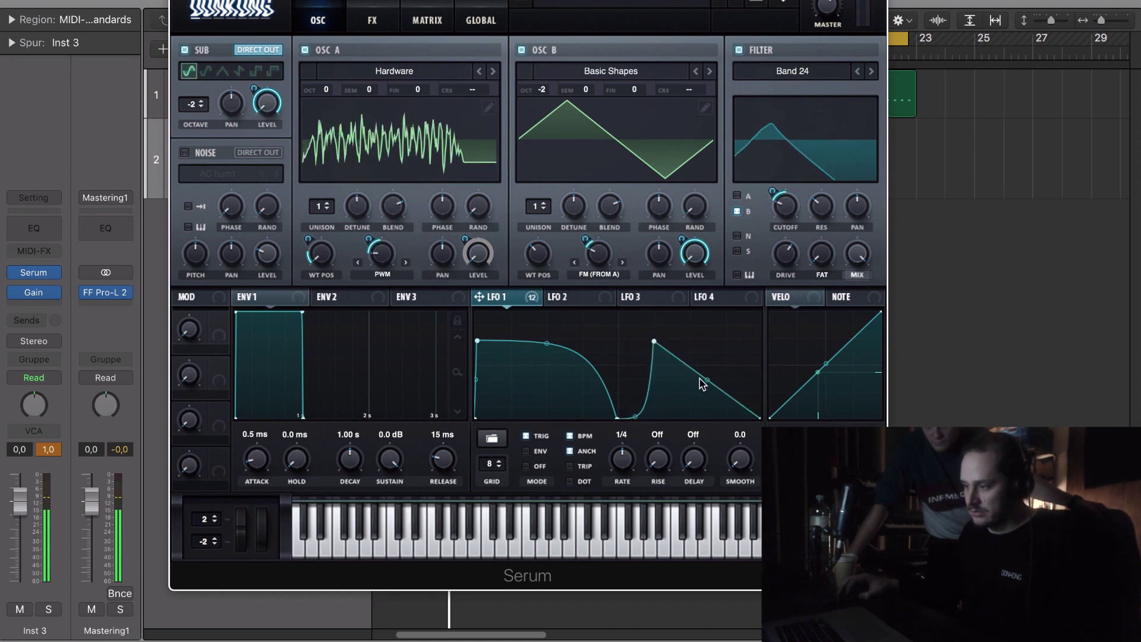
left_click_drag(706, 379, 676, 405)
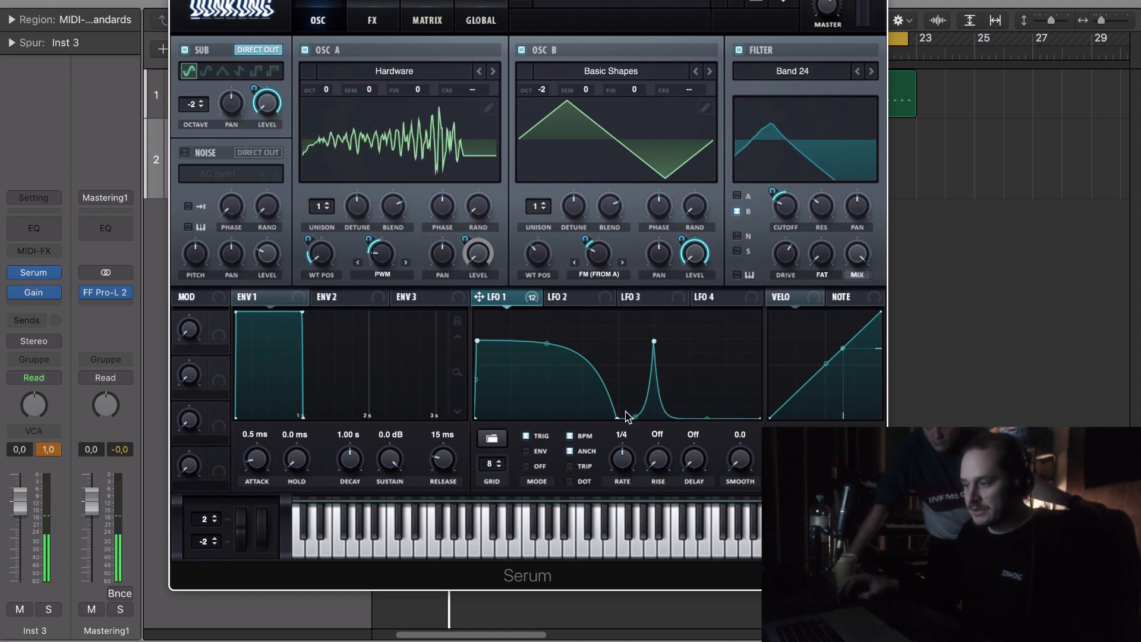
left_click_drag(618, 419, 623, 412)
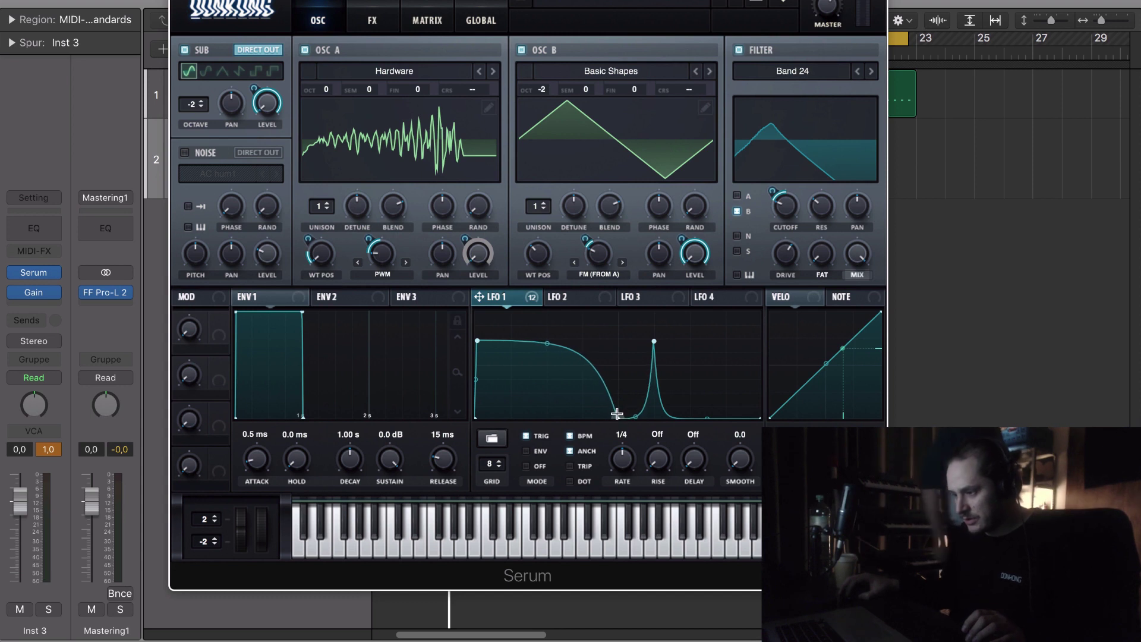
- Set a loopback point on LFO 1's curve and switch LFO 1 to envelope mode
right_click(616, 416)
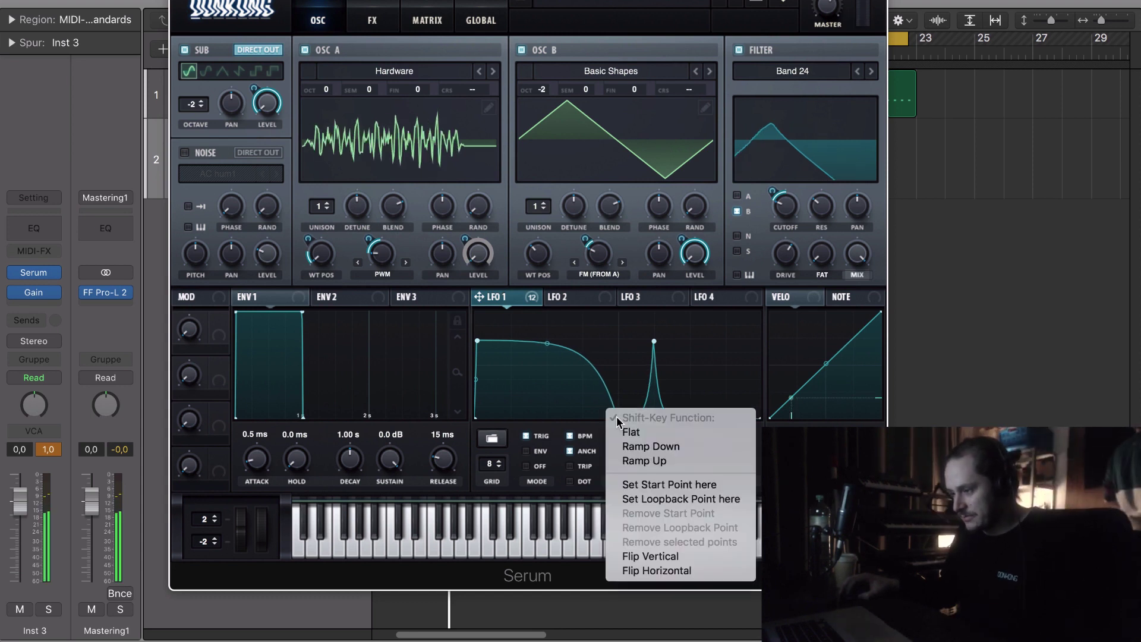
left_click(618, 498)
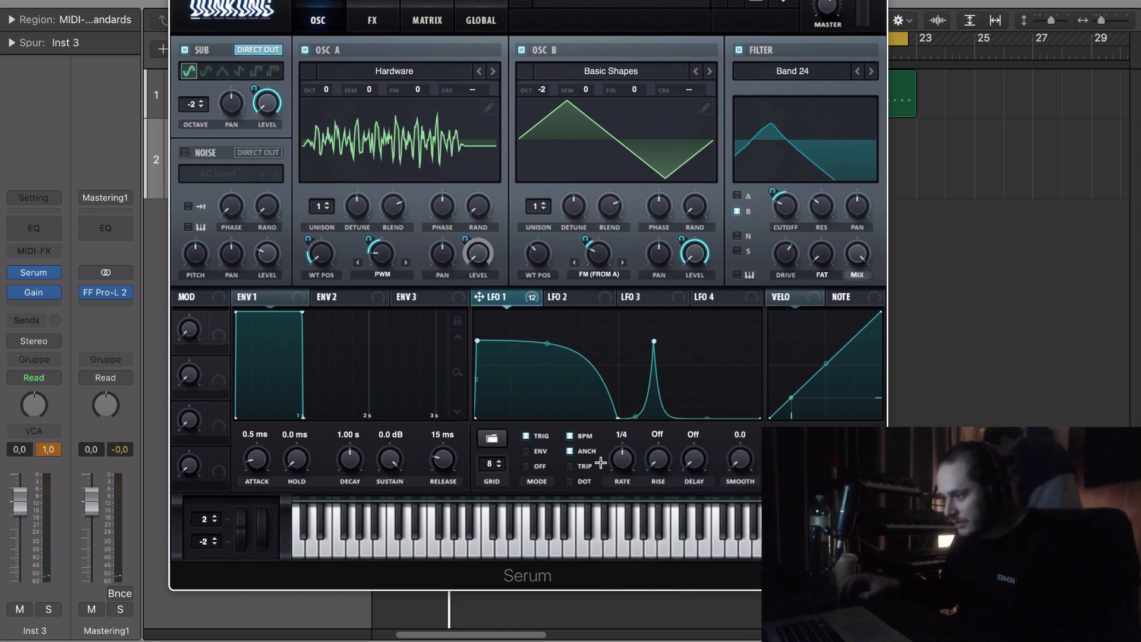
right_click(618, 418)
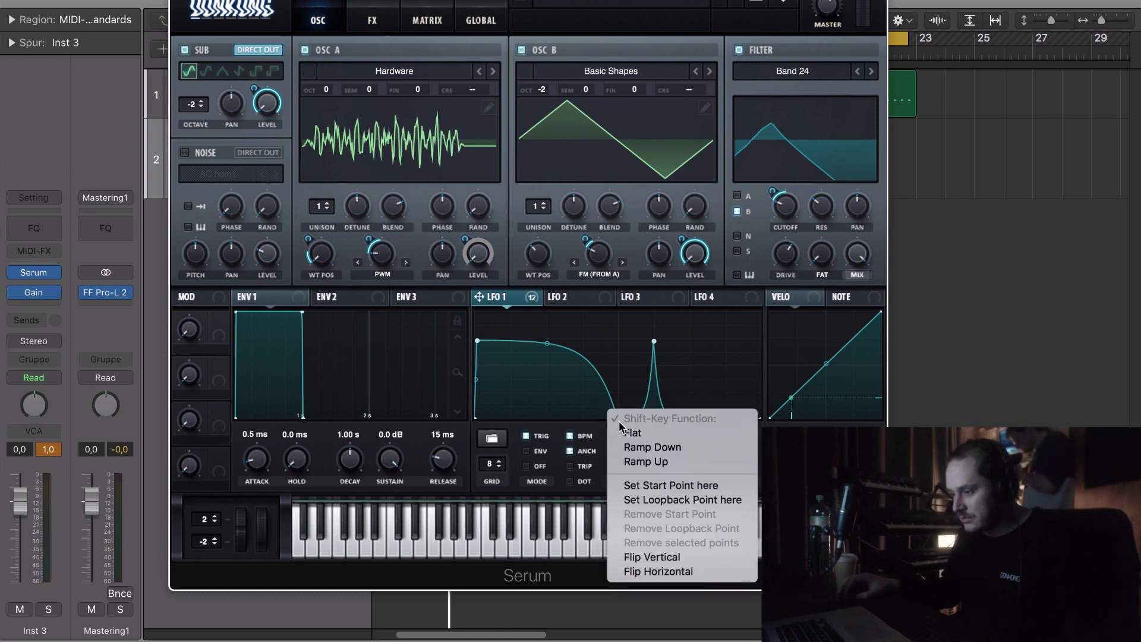
left_click(525, 452)
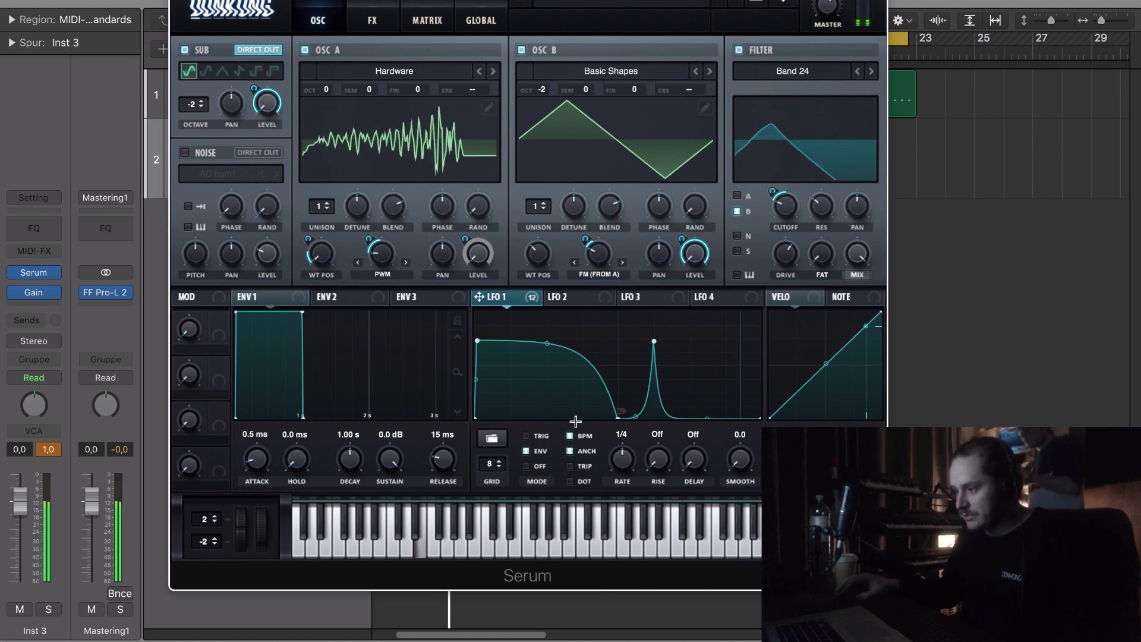
- Give LFO 1 a rising attack and sloped decay, then set filter resonance ~61% and mix 99%
left_click_drag(702, 414, 714, 375)
left_click_drag(654, 342, 640, 364)
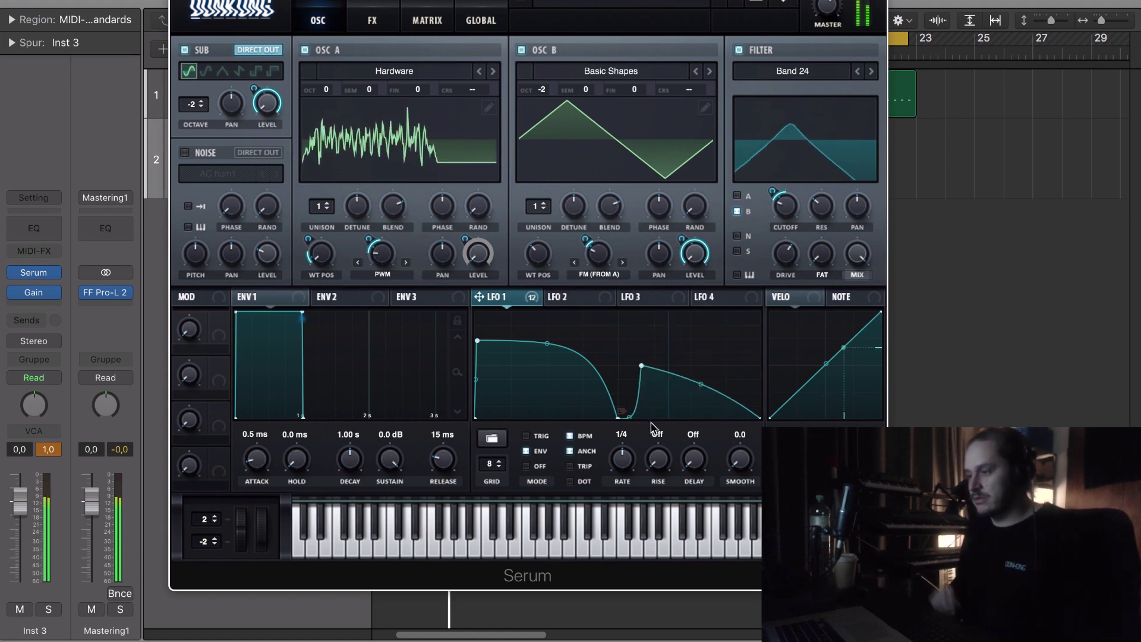
left_click_drag(478, 341, 542, 349)
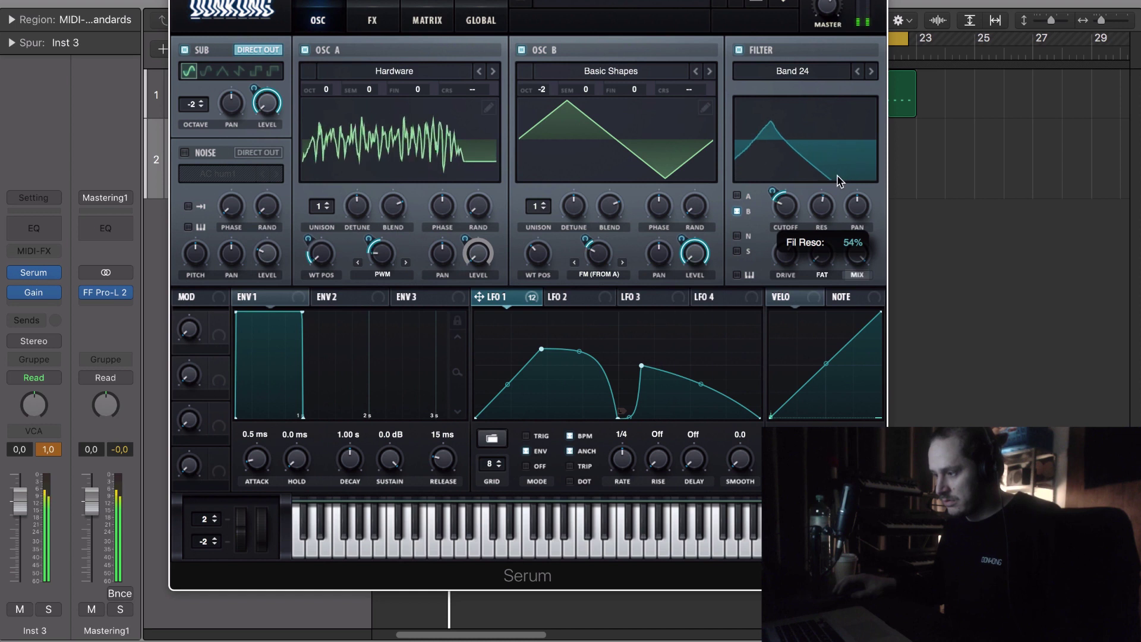
left_click_drag(824, 206, 827, 186)
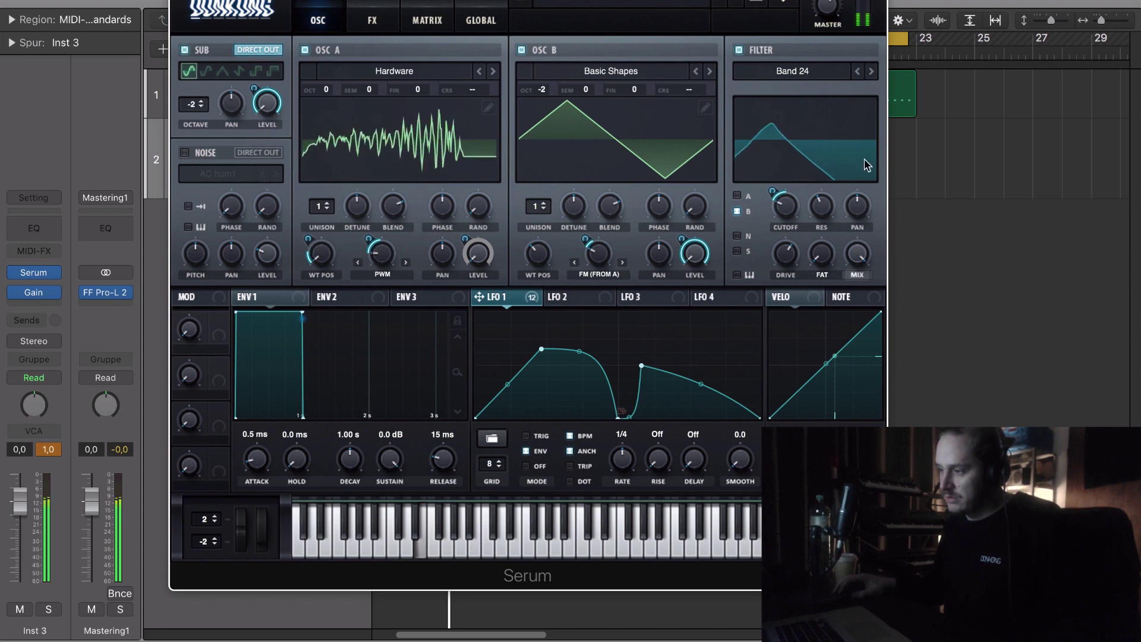
left_click_drag(858, 250, 869, 267)
- Set the filter to Band 12 and boost the EQ high band bell, with LFO 1 modulating its gain
left_click(857, 72)
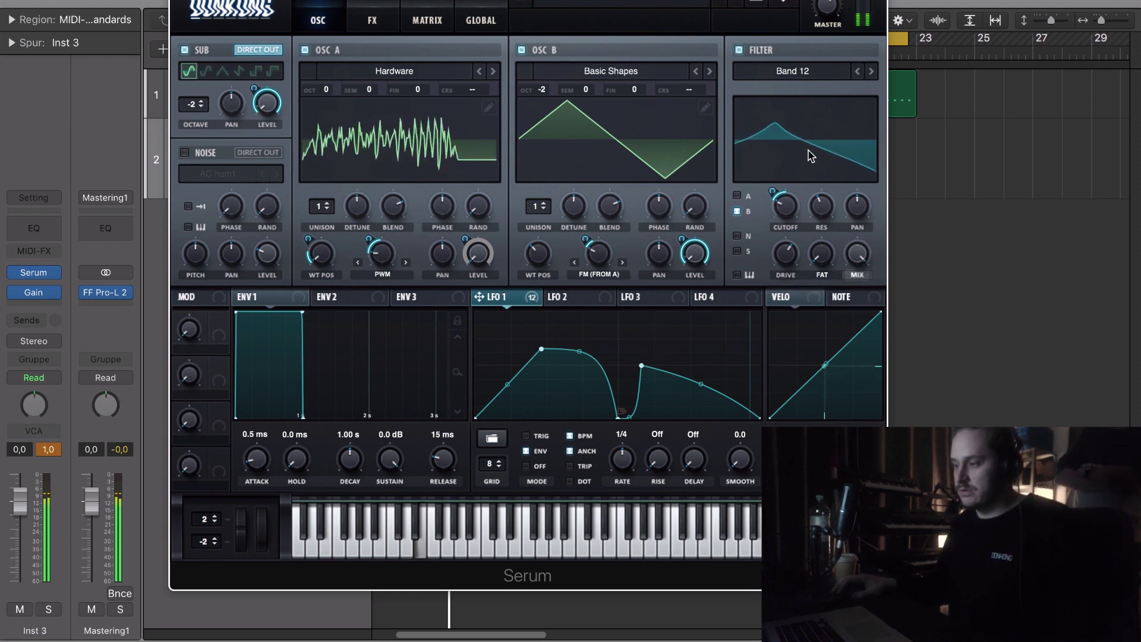
left_click(379, 25)
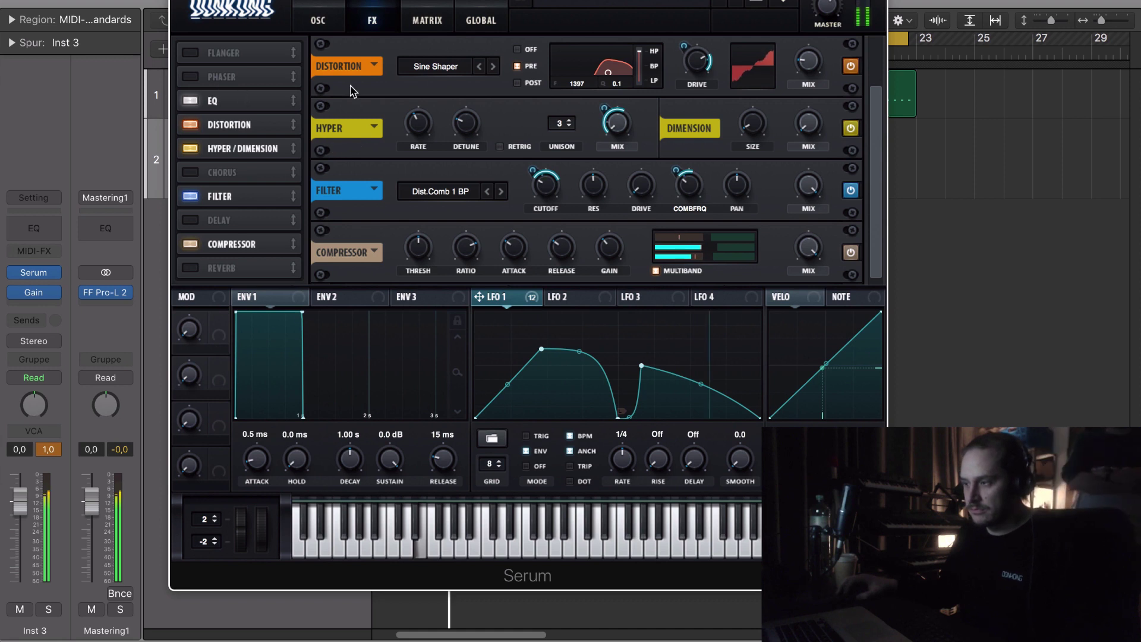
scroll(753, 69, "up", 2)
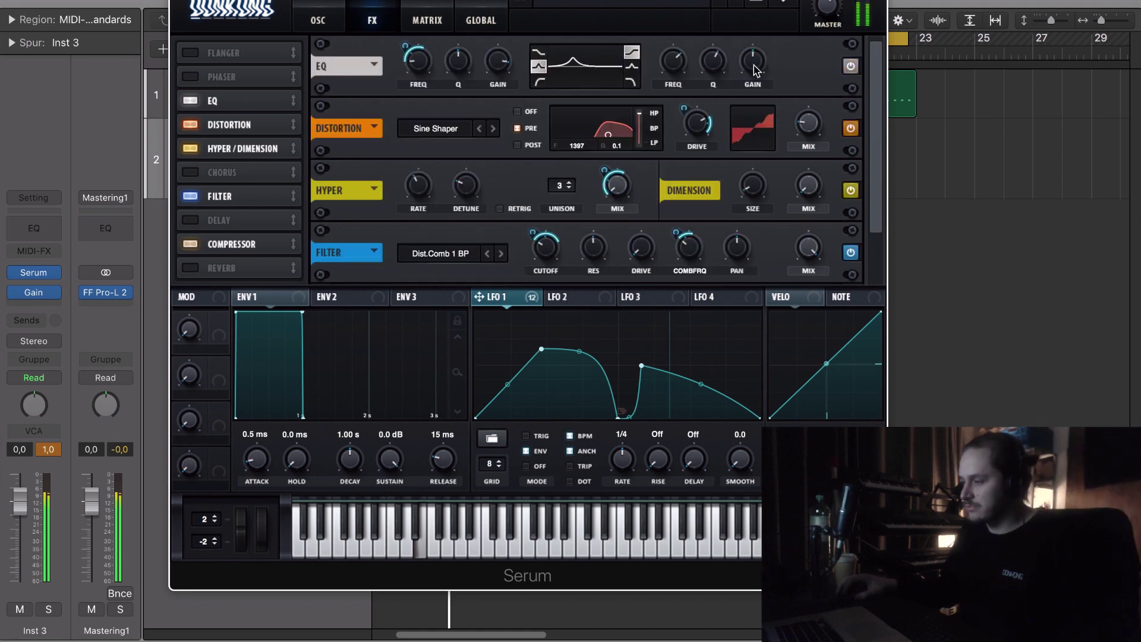
left_click_drag(754, 68, 760, 24)
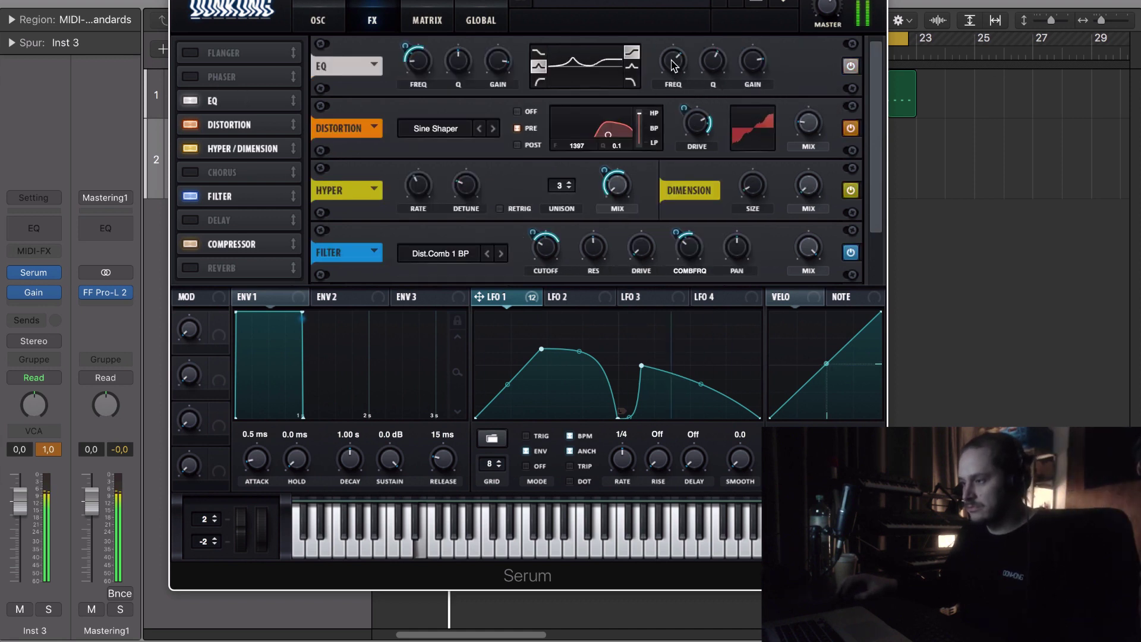
mouse_move(674, 66)
left_mouse_down()
mouse_move(678, 55)
mouse_move(692, 101)
mouse_move(671, 140)
left_mouse_up()
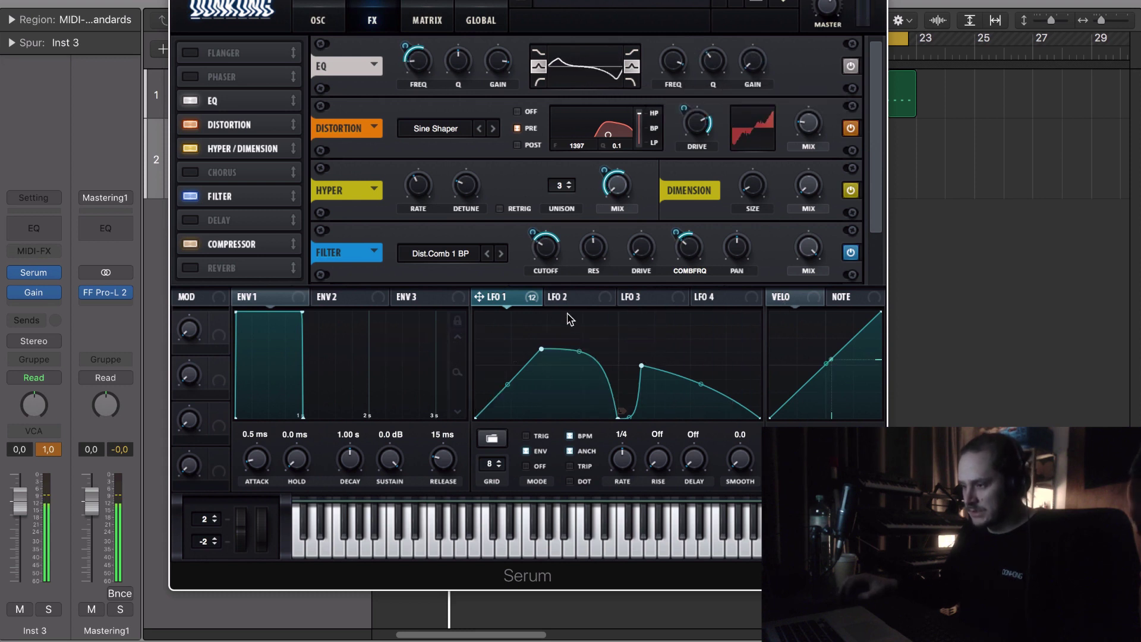
left_click_drag(477, 297, 755, 65)
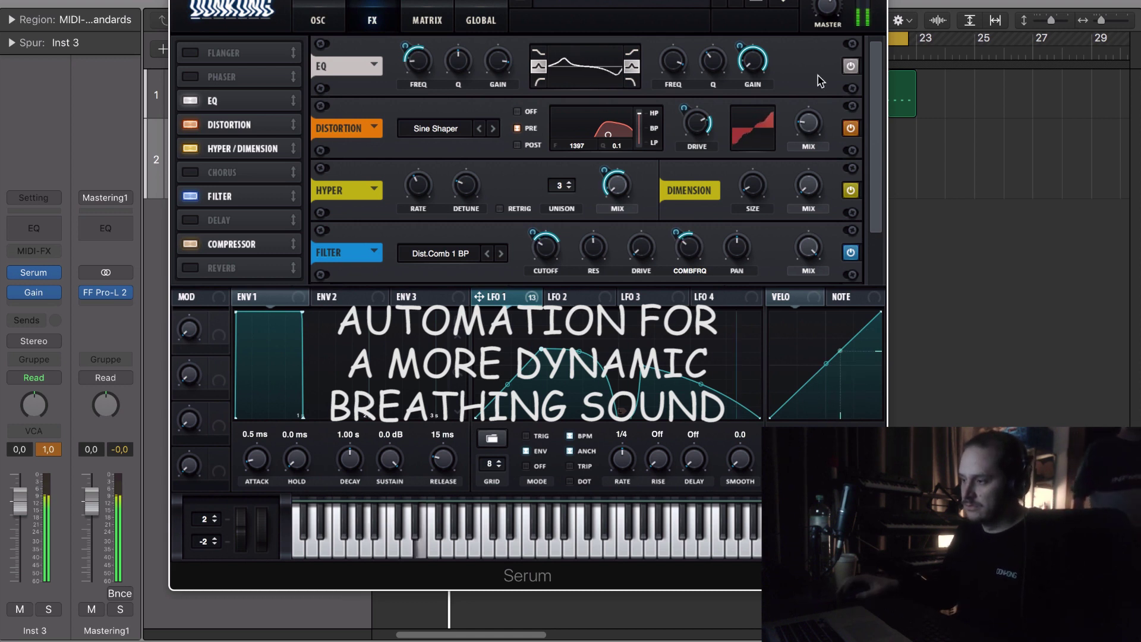
- Turn the multiband compressor mix fully down to 0
scroll(876, 195, "down", 2)
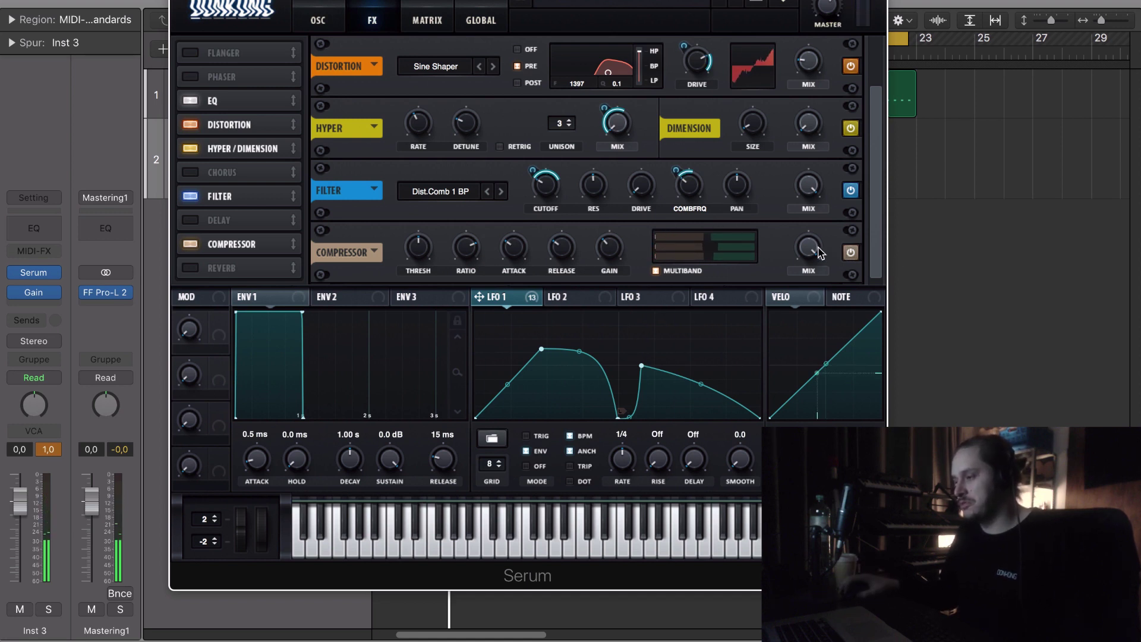
left_click_drag(819, 252, 818, 286)
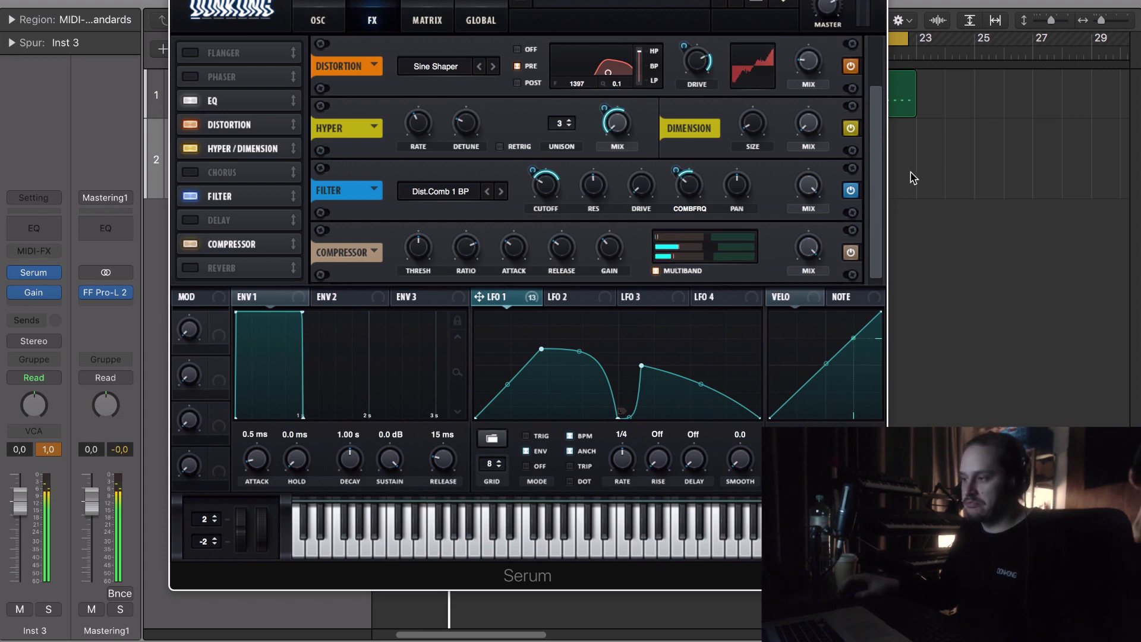
scroll(869, 153, "up", 3)
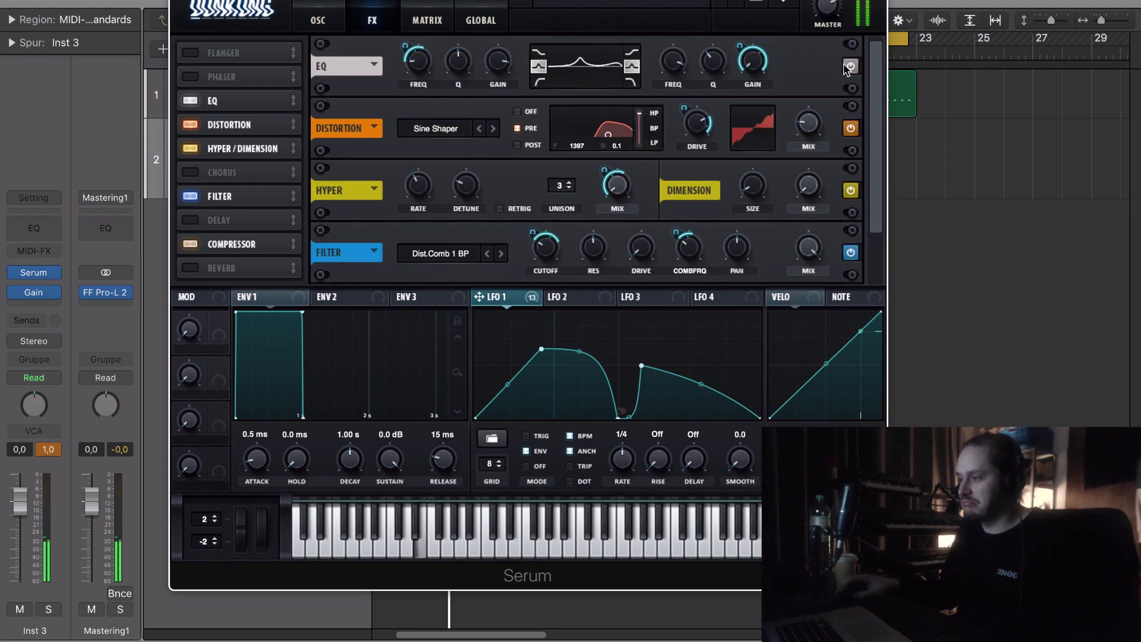
- Turn on the noise oscillator, try the Crackle 1 and Thunder 1 samples, and raise its level to about 70%
left_click(324, 24)
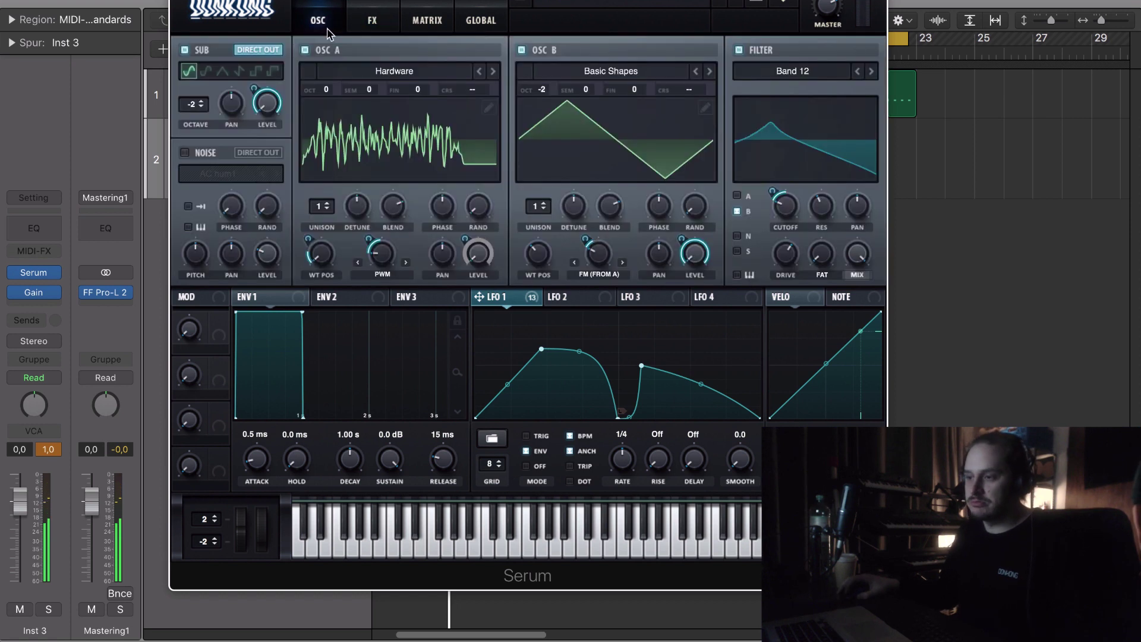
left_click(185, 153)
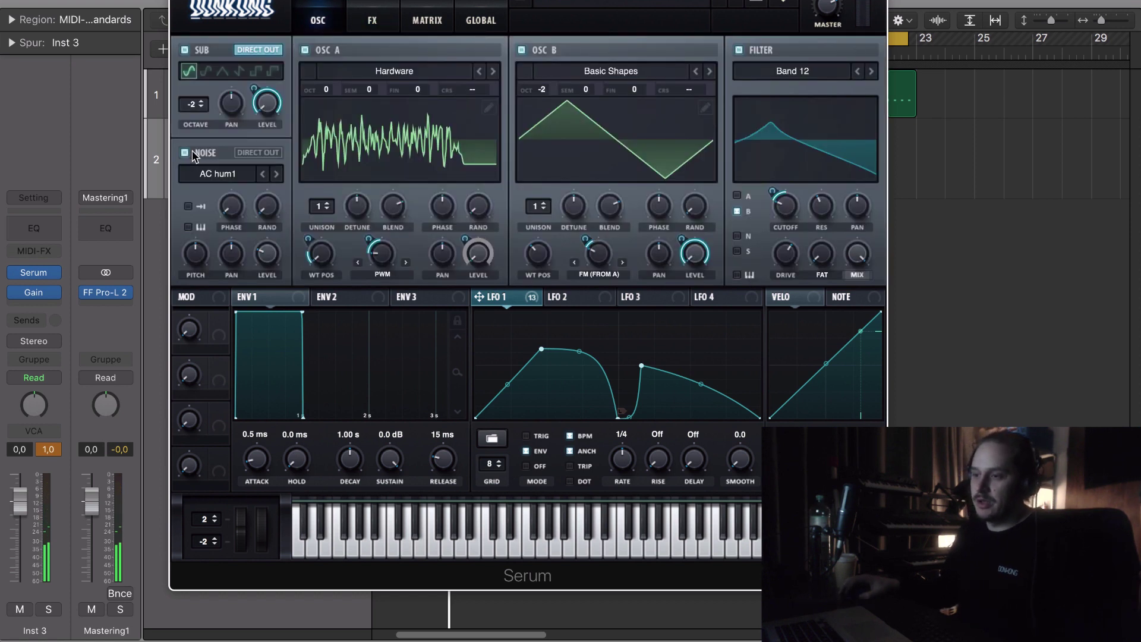
left_click(251, 181)
mouse_move(316, 192)
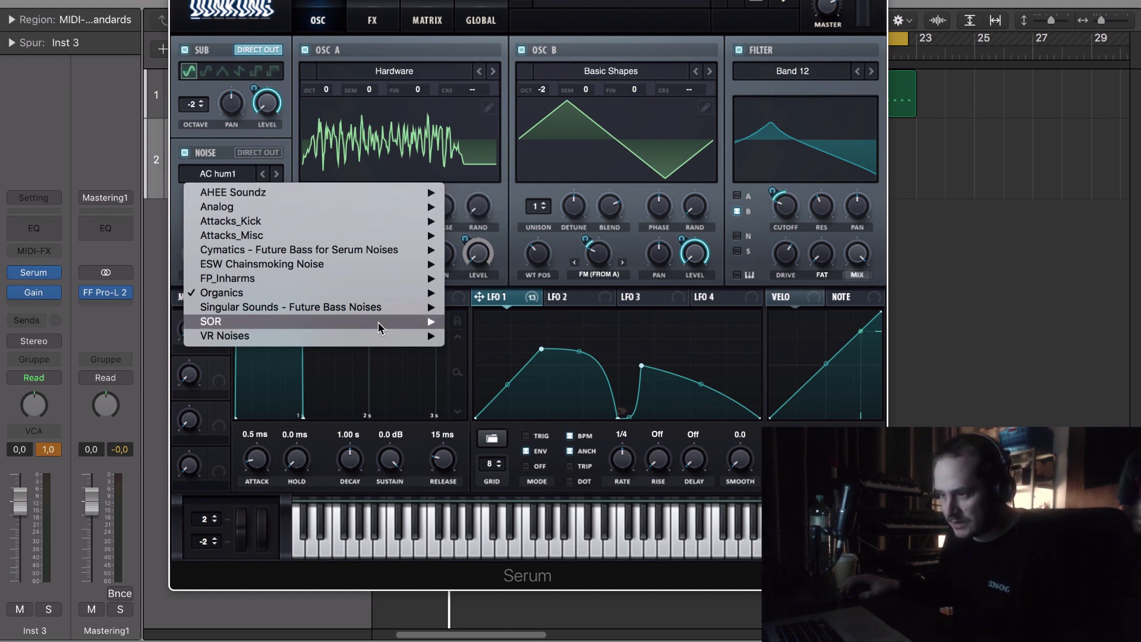
mouse_move(405, 265)
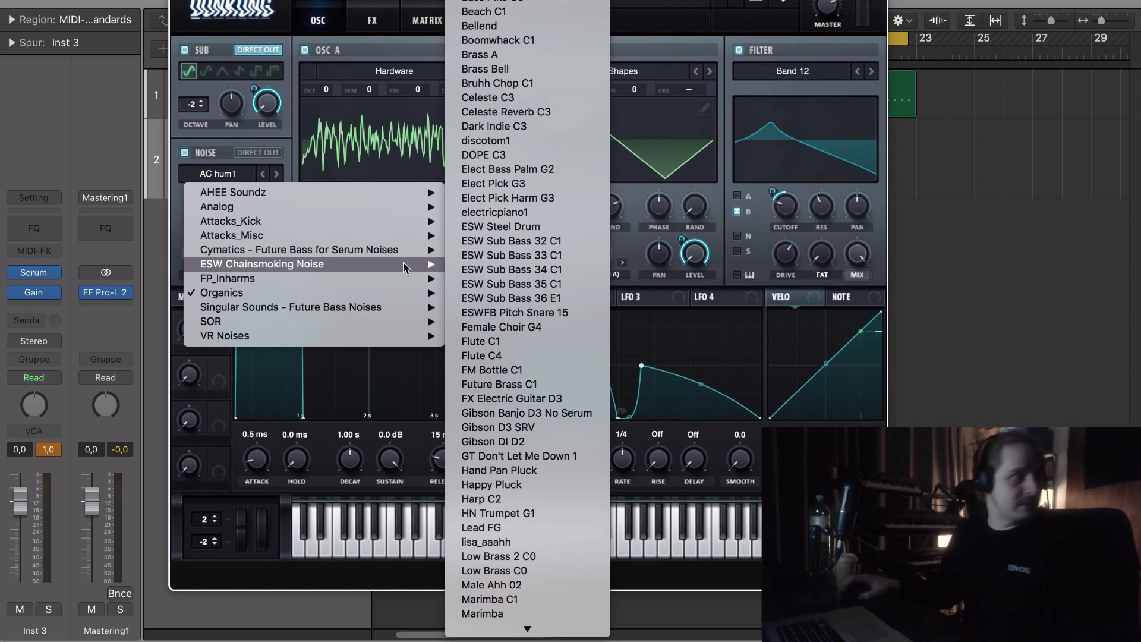
mouse_move(410, 194)
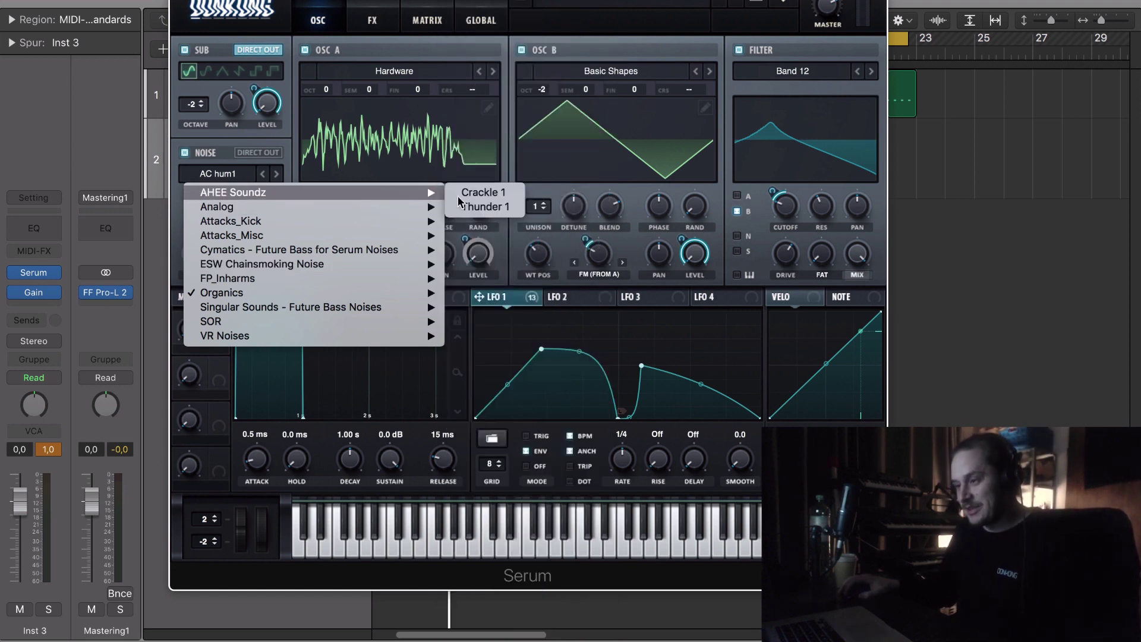
left_click(480, 193)
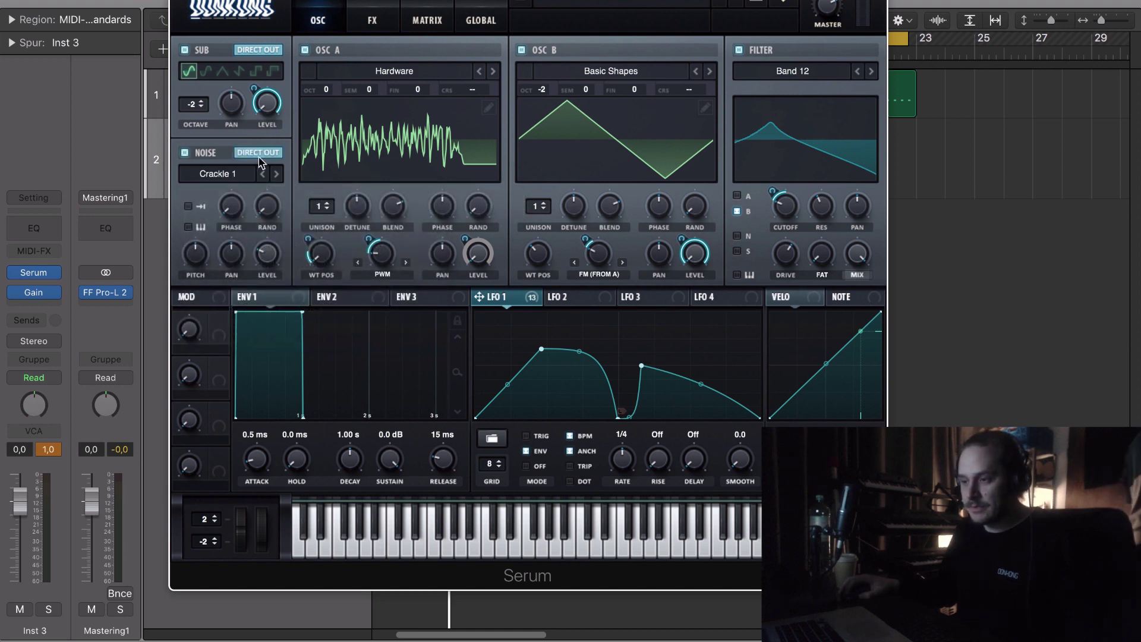
mouse_move(279, 236)
left_click_drag(280, 237, 280, 177)
left_click(277, 176)
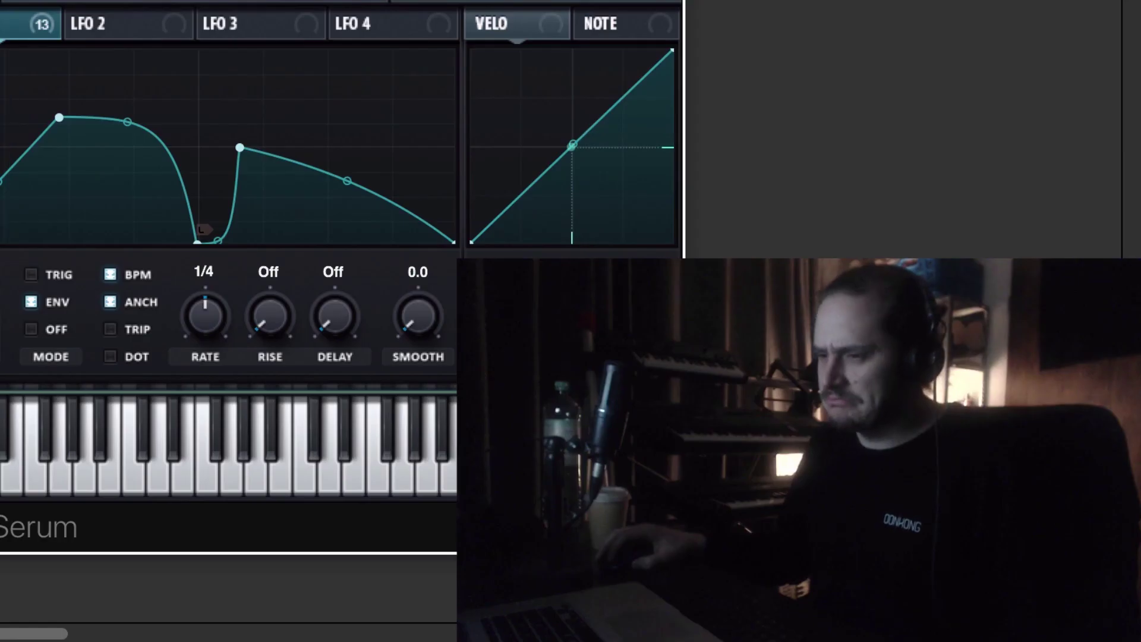
- Load the Inharmx 5 noise sample, assign LFO 1 to another destination, and lower the noise pitch
left_click(218, 174)
mouse_move(360, 283)
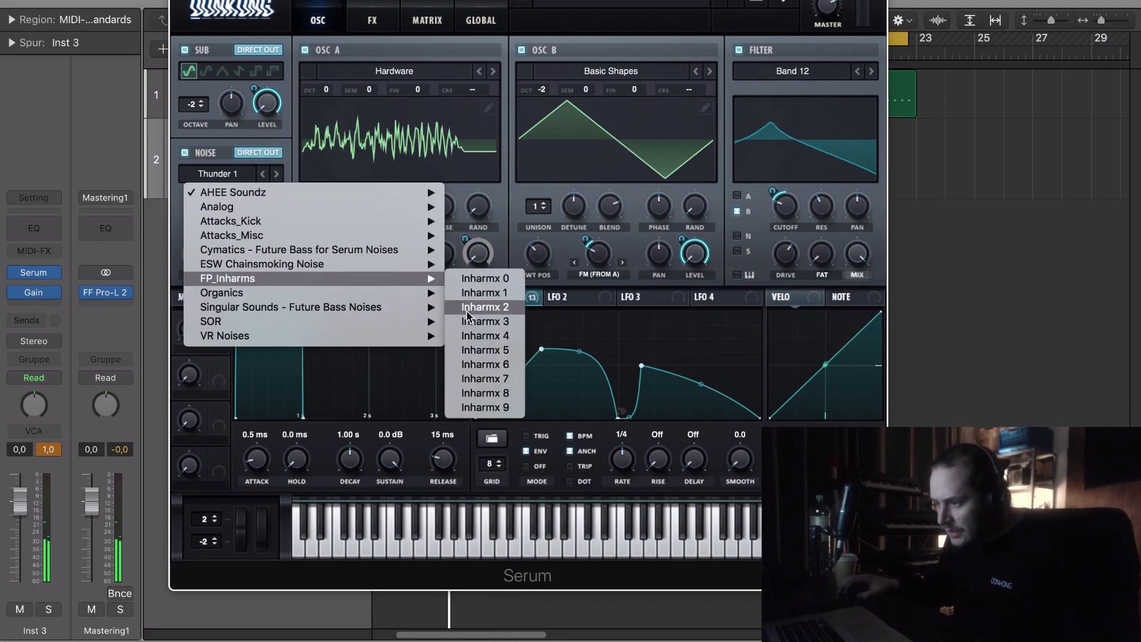
left_click(470, 349)
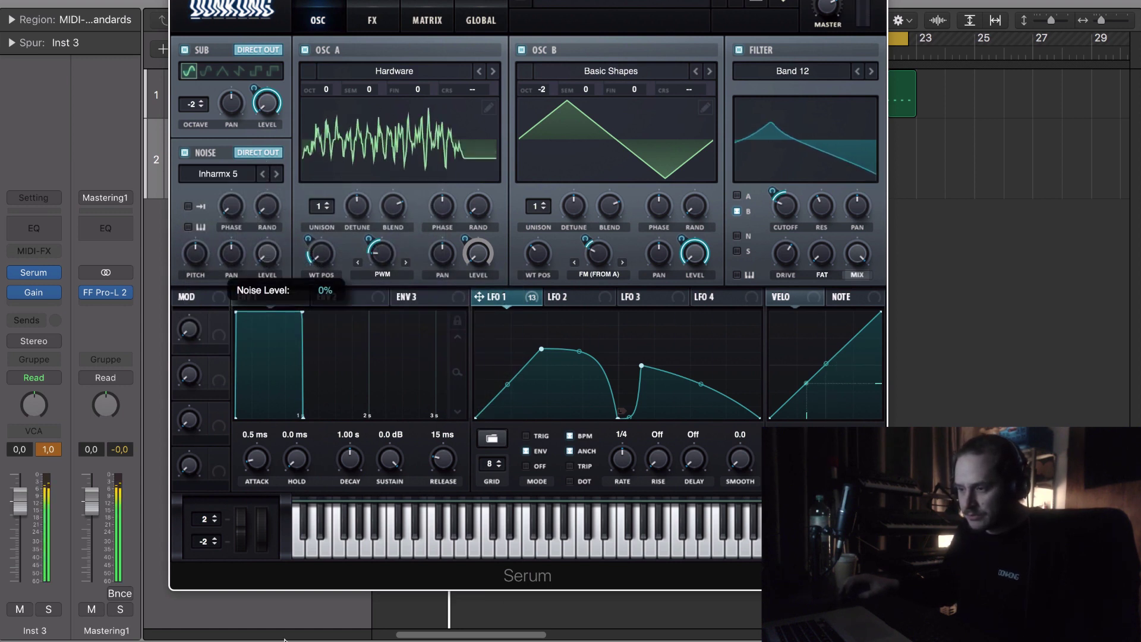
left_click_drag(479, 297, 254, 252)
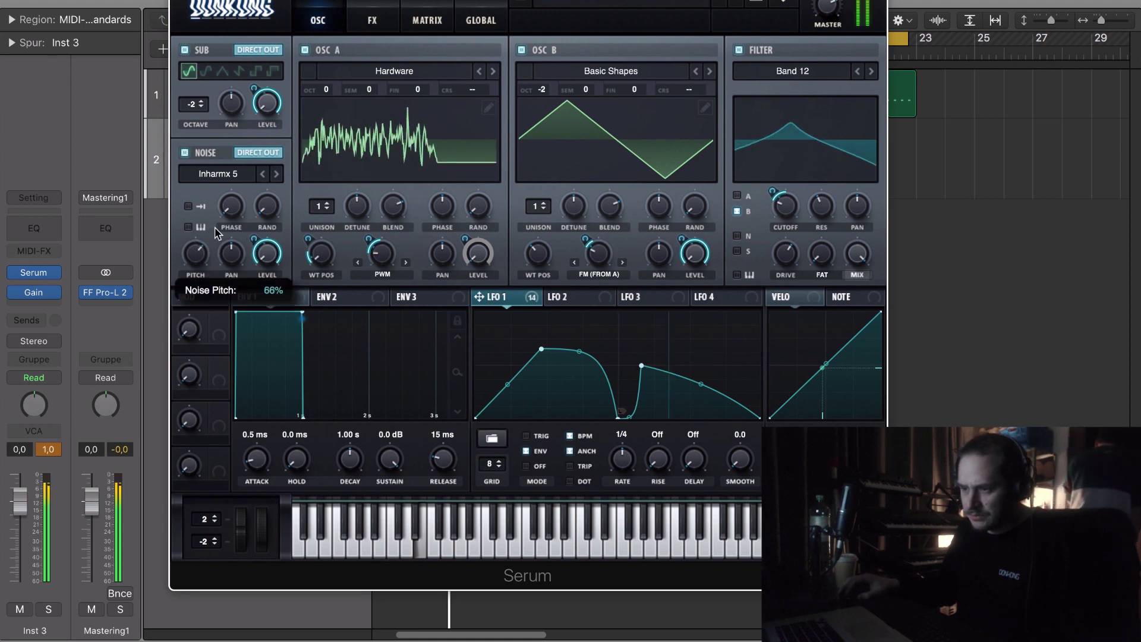
left_click_drag(226, 260, 228, 274)
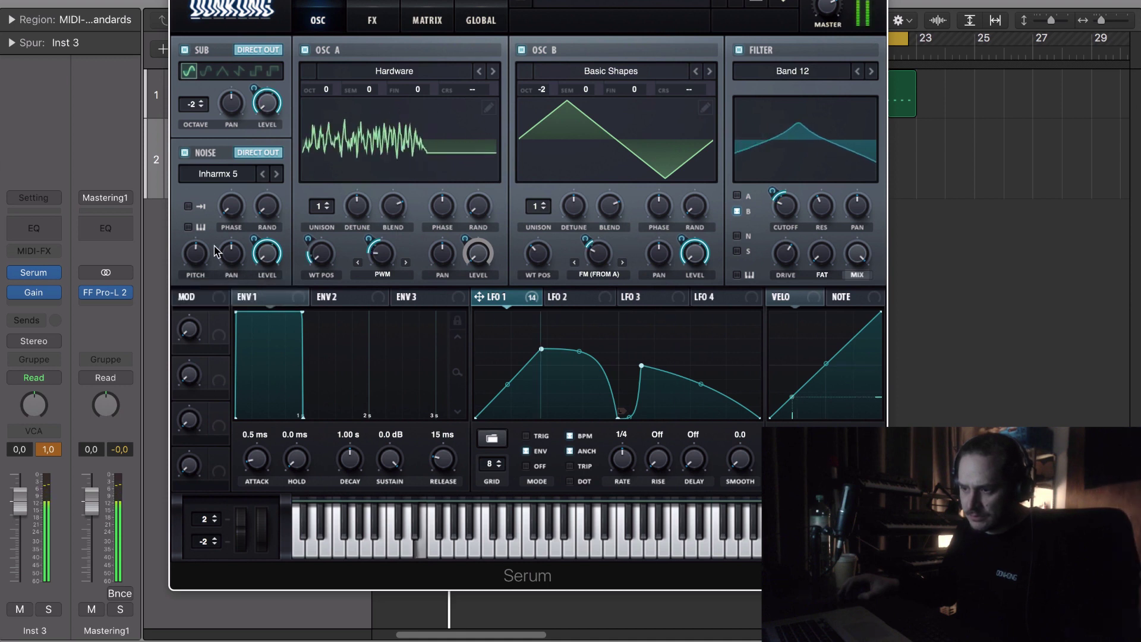
- Nudge the noise pitch, rework LFO 1's decay and move its first peak earlier, then return to the FX page
left_click_drag(215, 266, 223, 233)
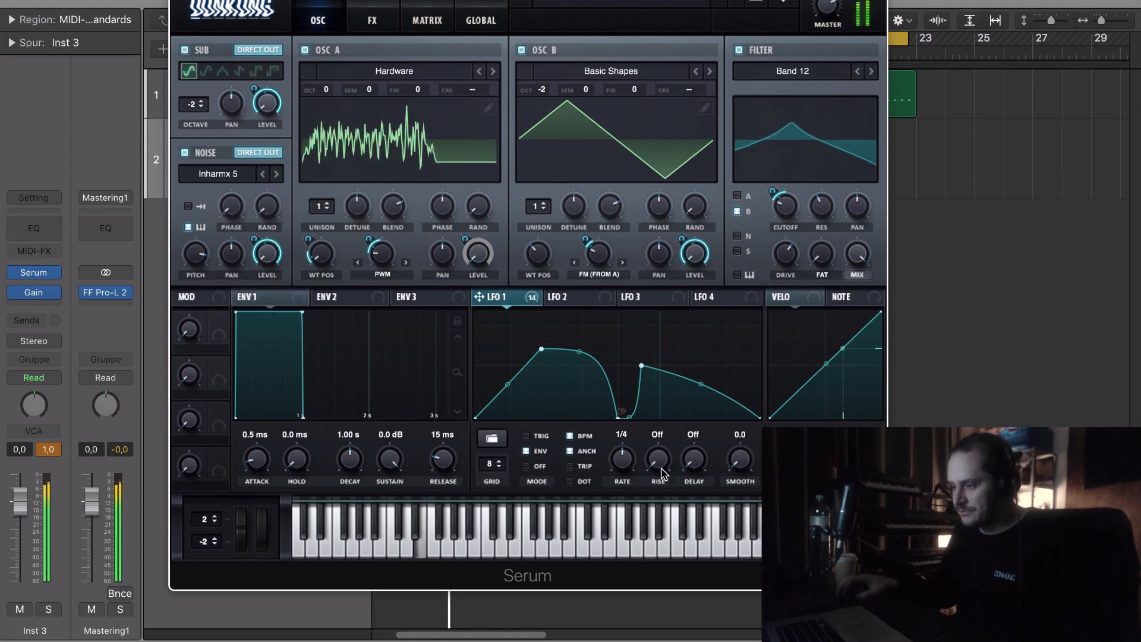
left_click_drag(702, 384, 706, 408)
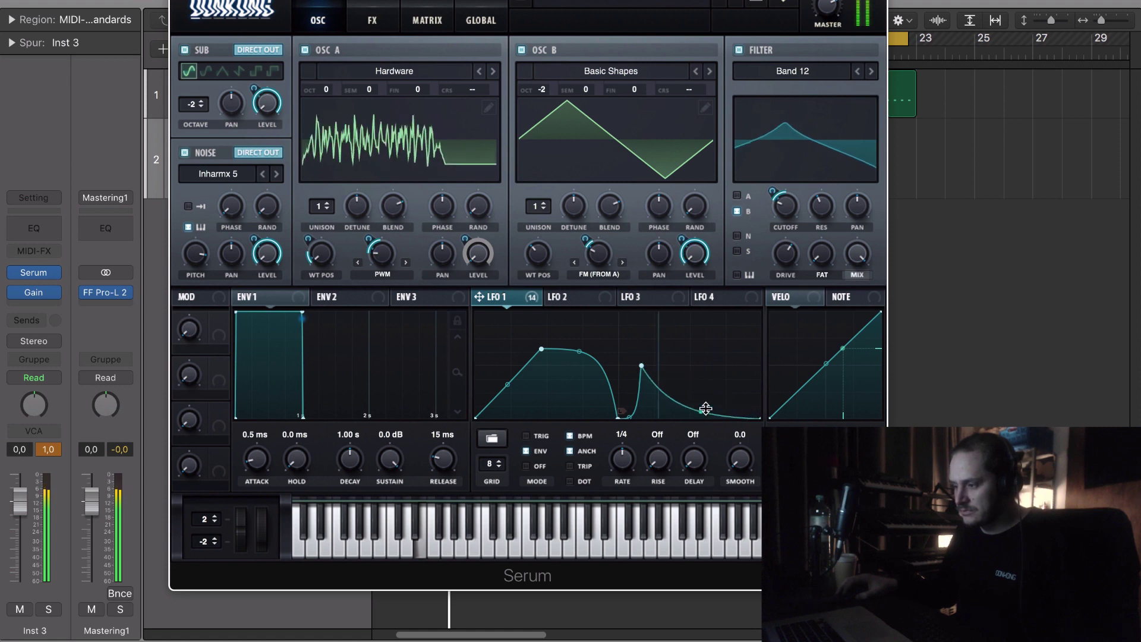
left_click_drag(706, 405, 711, 382)
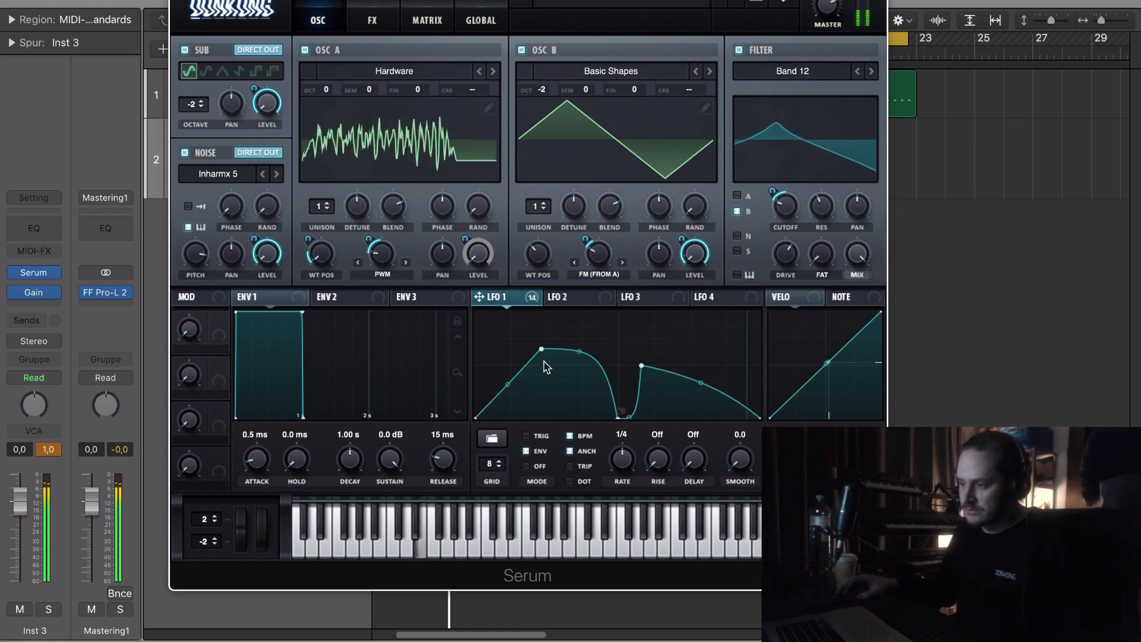
left_click_drag(541, 357, 525, 360)
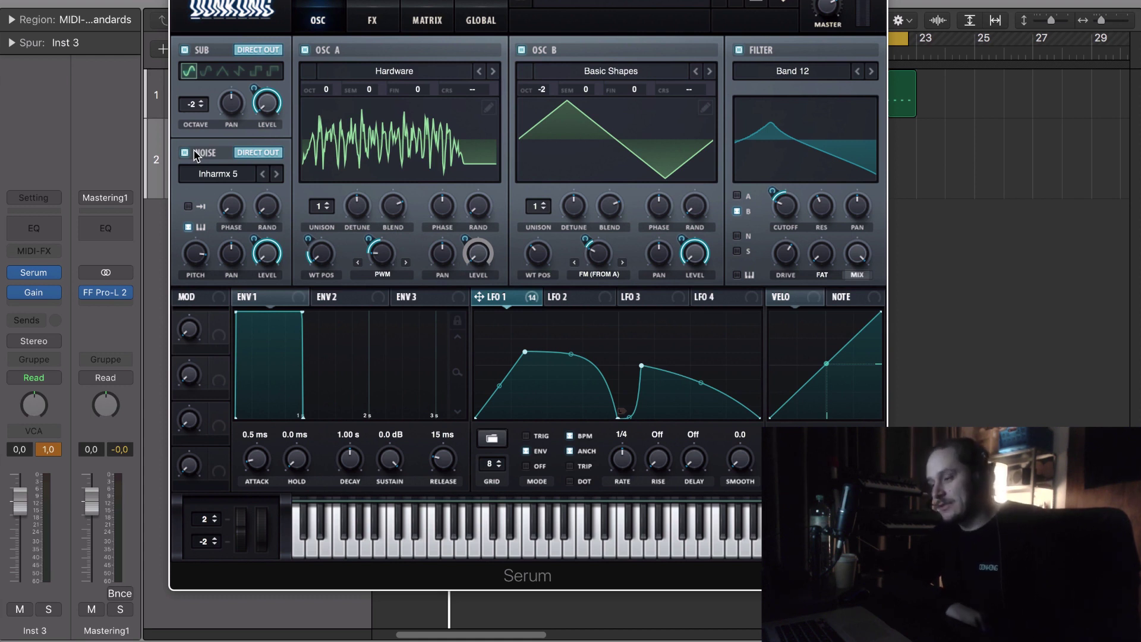
left_click(374, 16)
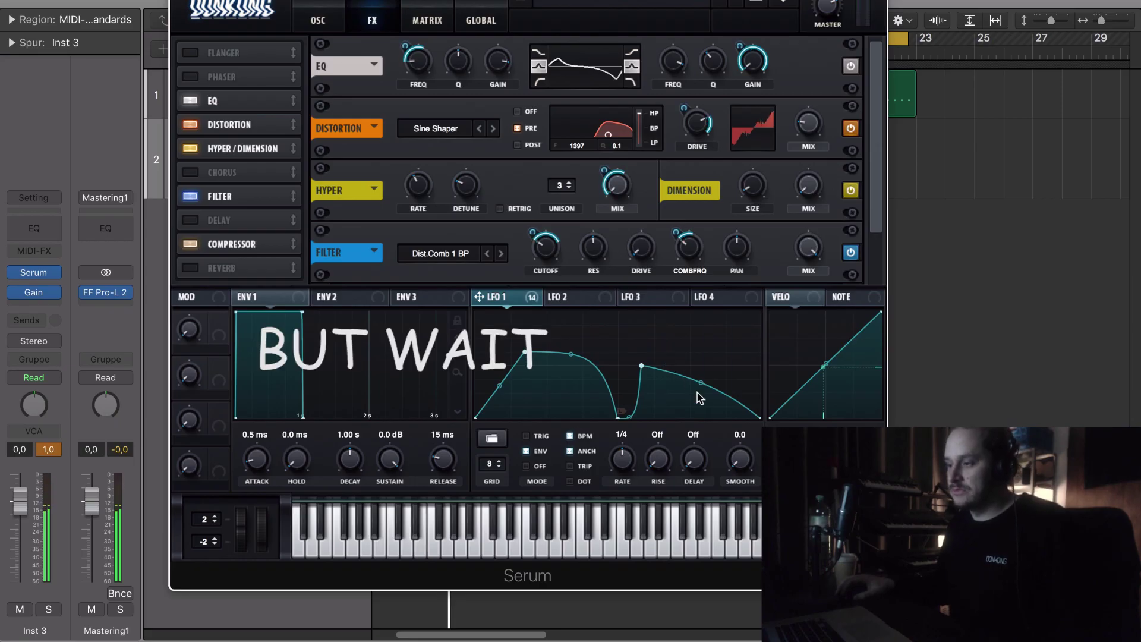
- Enable the Delay effect and open up its filter with lower resonance
mouse_move(48, 296)
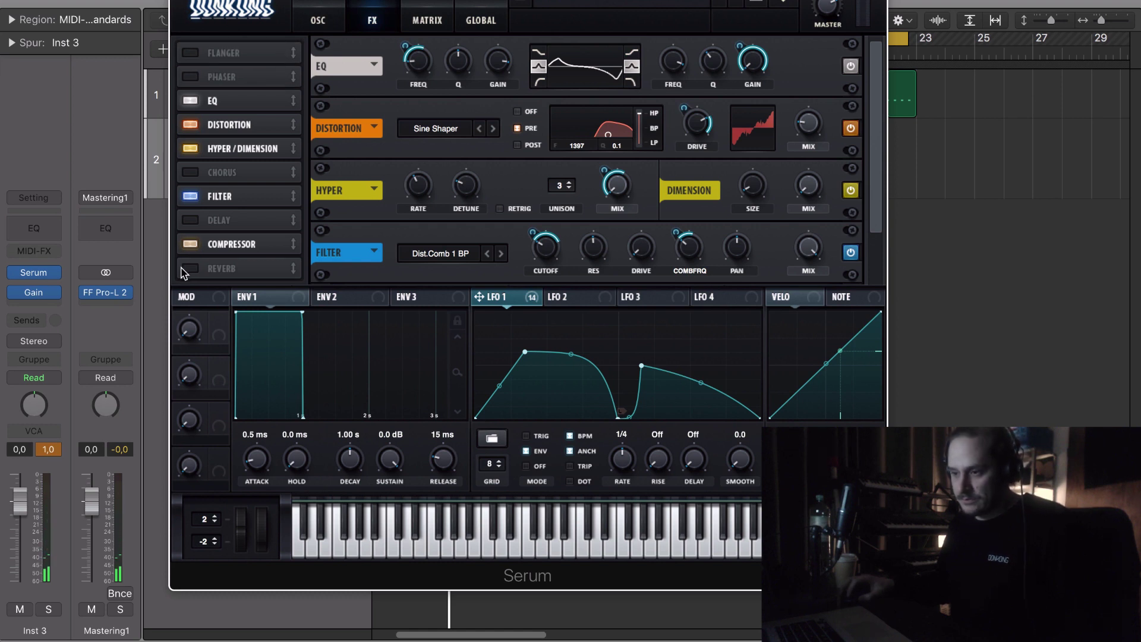
left_click(191, 221)
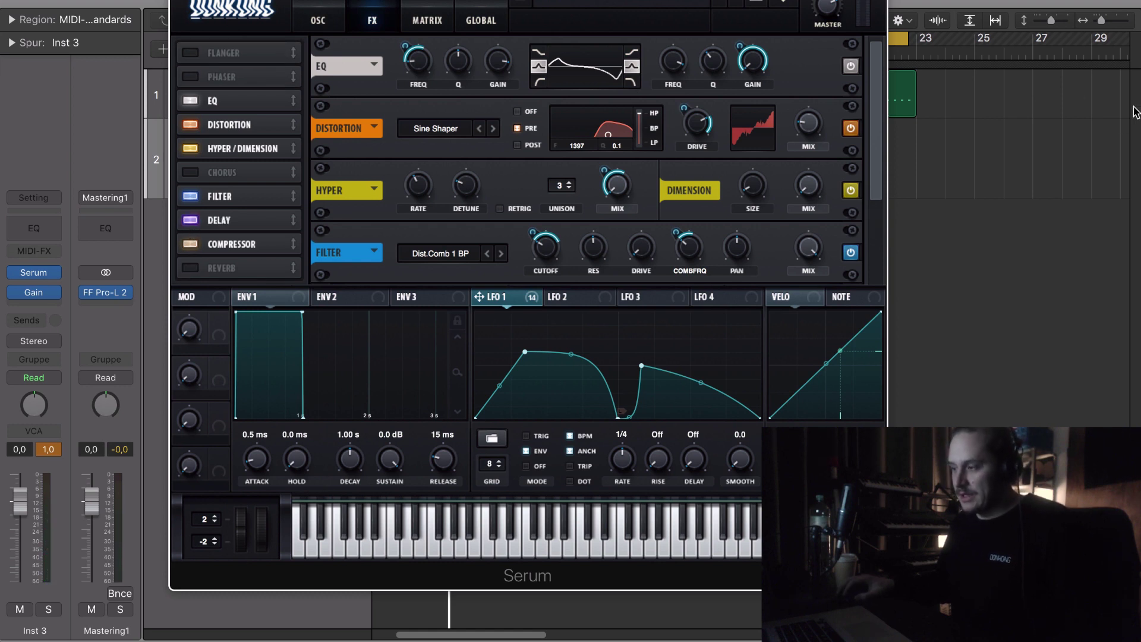
left_click_drag(882, 183, 814, 312)
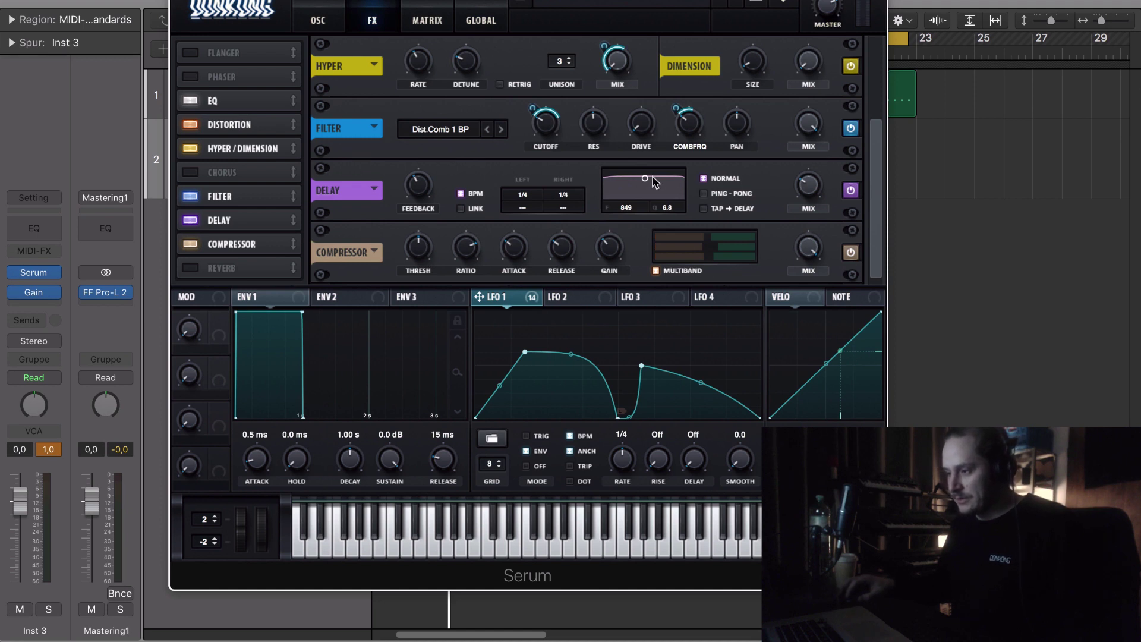
left_click_drag(653, 178, 655, 190)
- Draw LFO 2 as a steep rise, flat plateau and steep drop, and route it to Delay mix
left_click(599, 301)
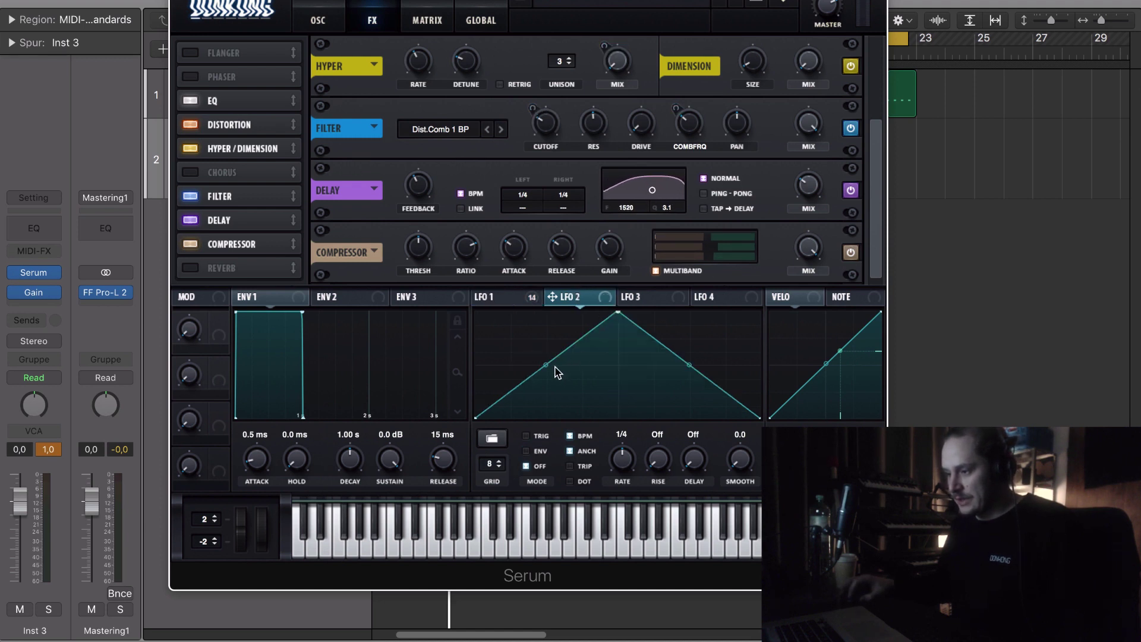
left_click_drag(557, 373, 546, 425)
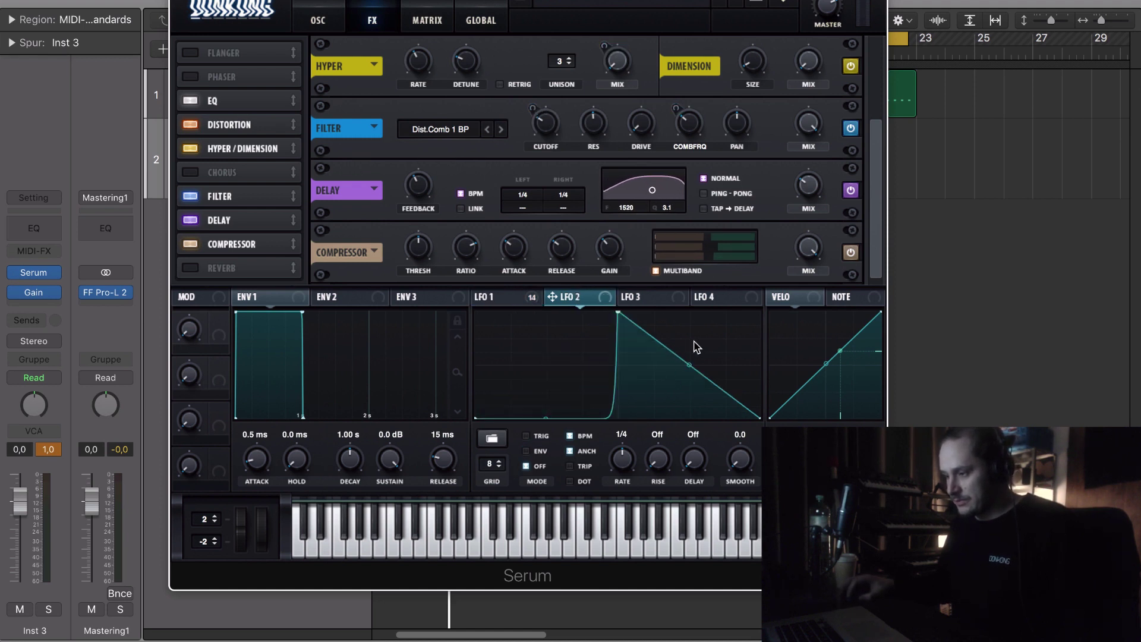
double_click(683, 324)
left_click_drag(683, 324, 683, 306)
left_click_drag(725, 367, 723, 417)
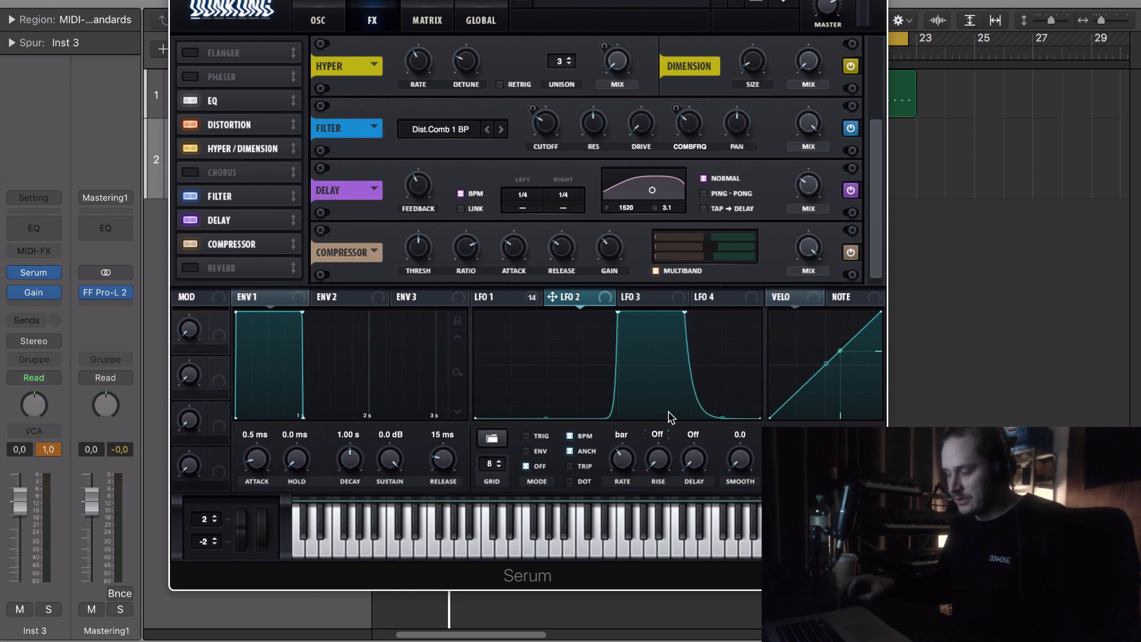
left_click_drag(572, 304, 793, 187)
- Retrigger LFO 2 on every note and free the delay times from tempo sync
left_click(525, 451)
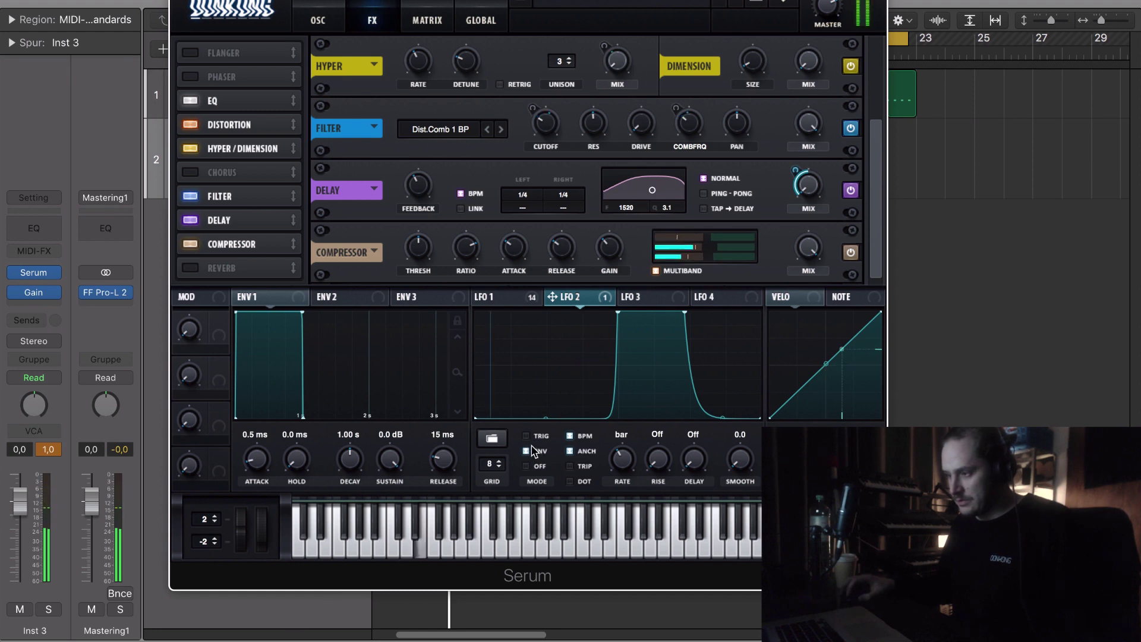
left_click(541, 437)
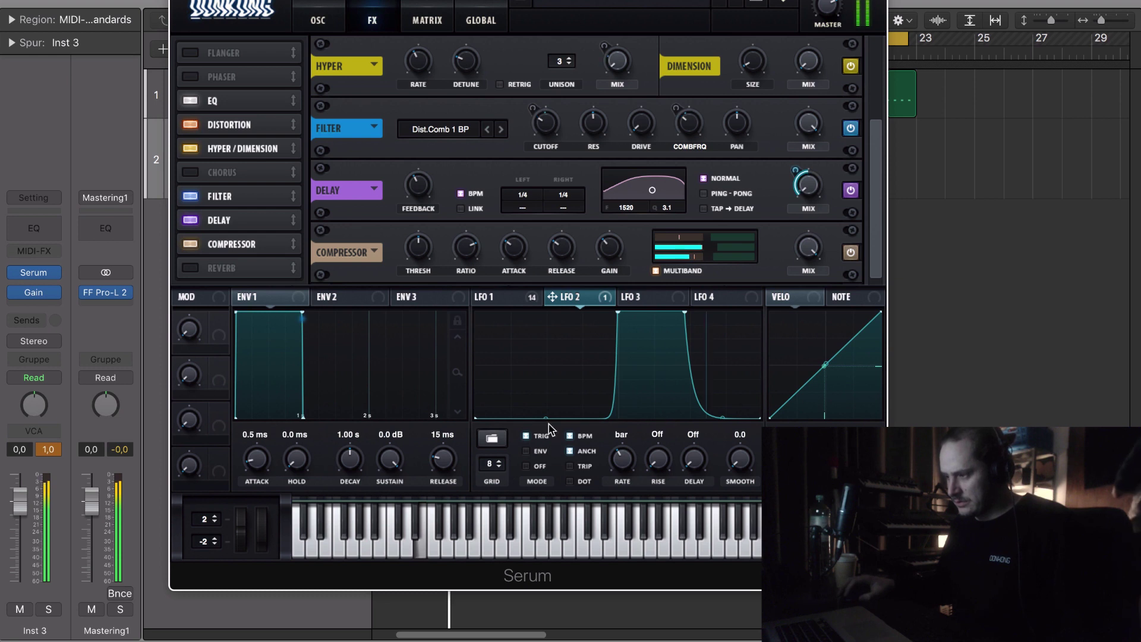
left_click_drag(521, 196, 533, 298)
left_click(459, 208)
left_click(461, 194)
left_click_drag(521, 199, 474, 220)
- Unlink the delay times to 13.63 left and 17.74 right, enable Ping-Pong, and raise feedback
left_click(470, 209)
left_click_drag(563, 199, 564, 197)
left_click_drag(522, 197, 522, 184)
left_click(703, 193)
left_click_drag(419, 186, 452, 149)
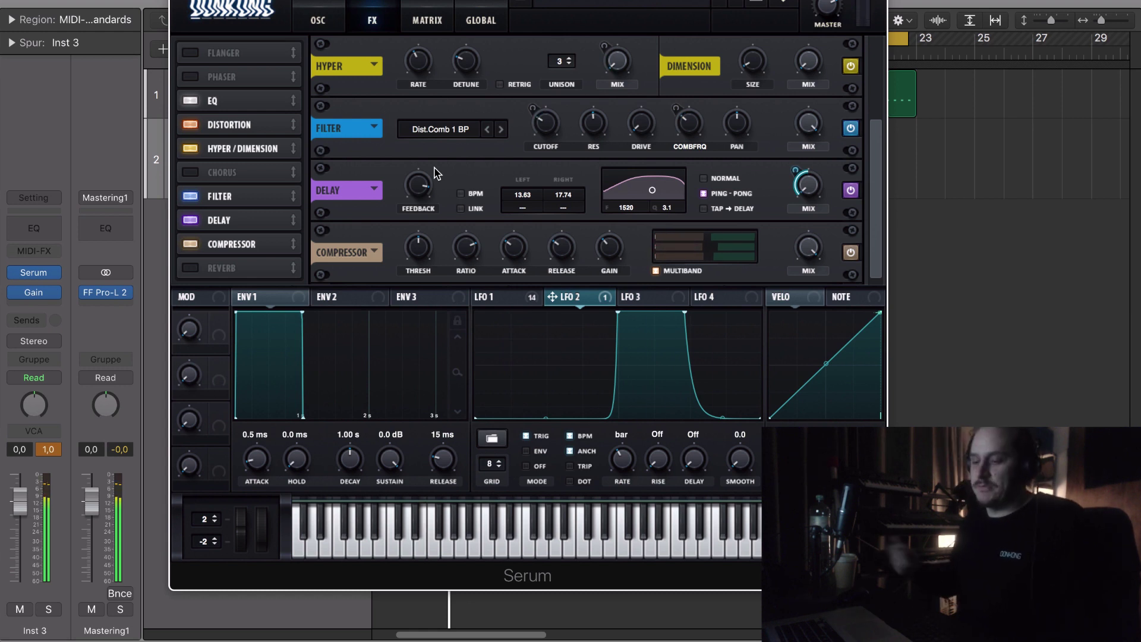
- Turn the reverb wet level to 0% and route LFO 2 to the reverb mix
scroll(434, 173, "down", 2)
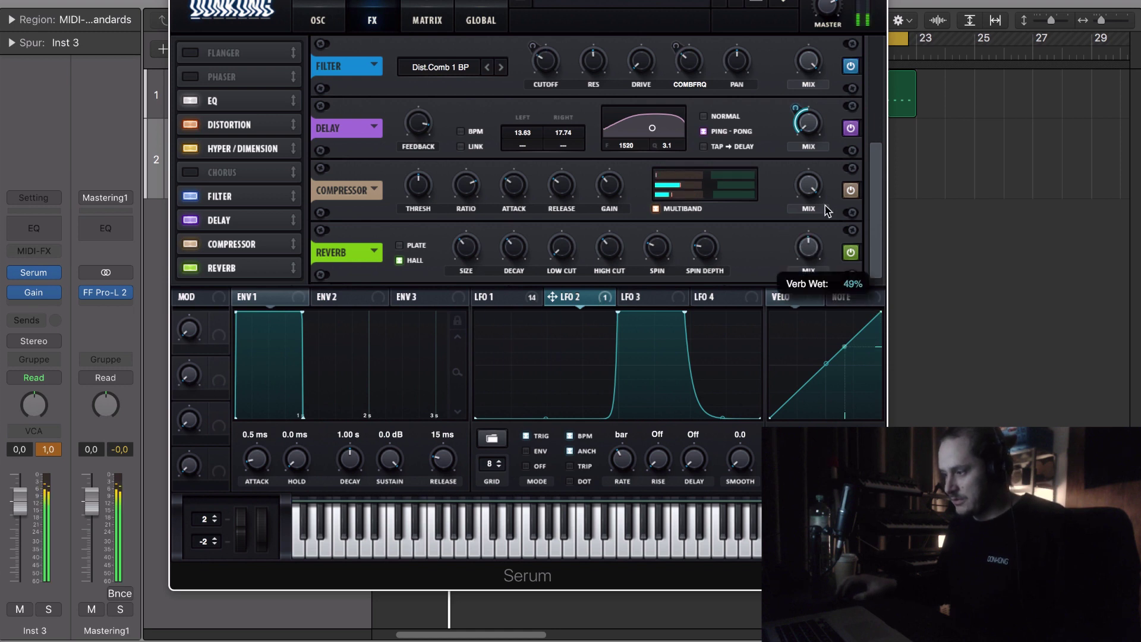
left_click_drag(828, 226, 817, 324)
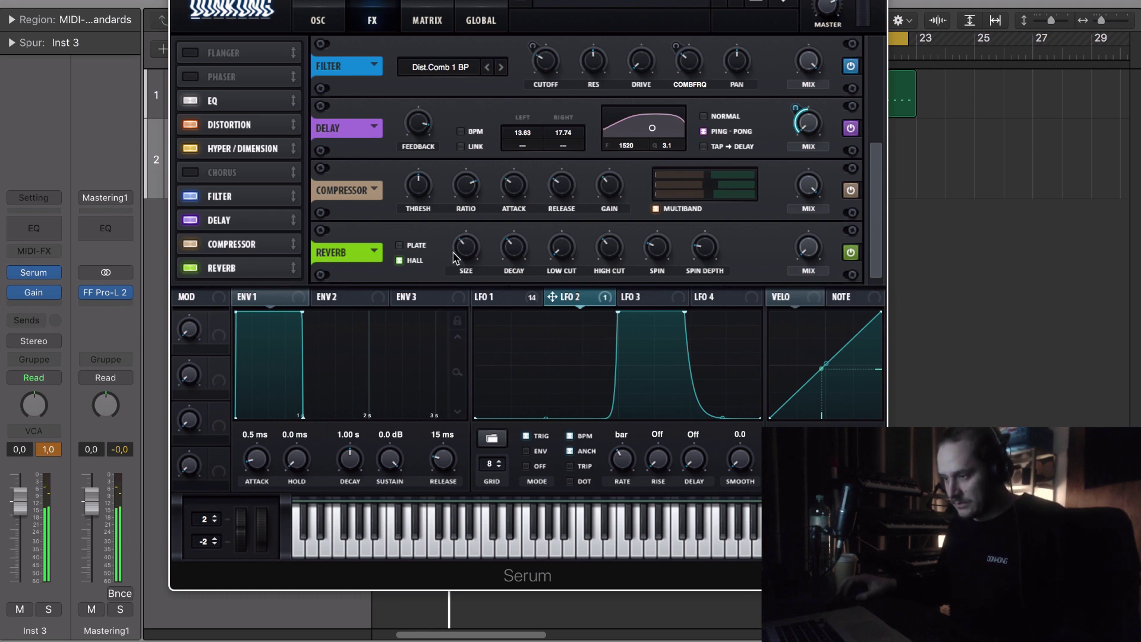
mouse_move(523, 250)
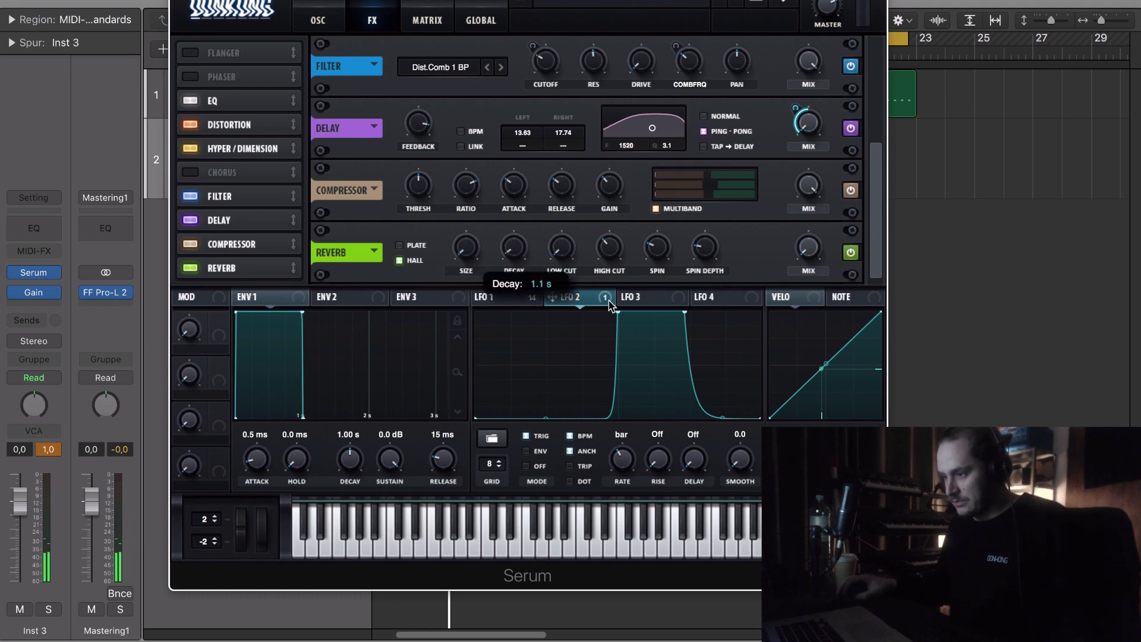
left_click_drag(552, 297, 787, 260)
- Move reverb ahead of the filter, make it a Plate with higher low cut, then switch it off
left_click_drag(273, 268, 284, 203)
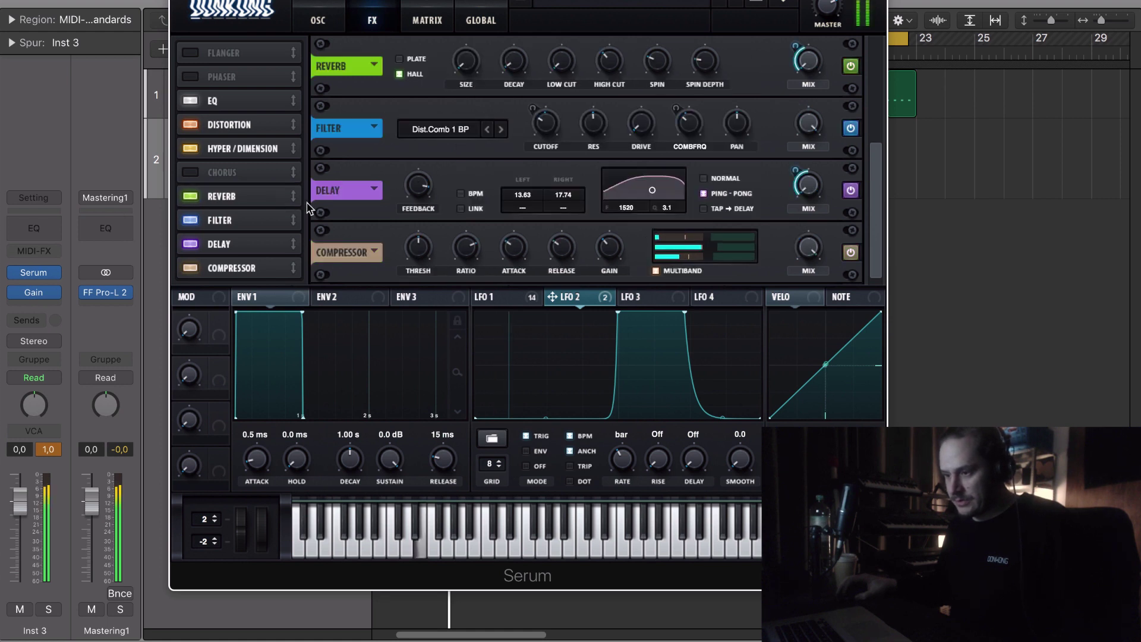
scroll(486, 166, "up", 4)
left_click(400, 159)
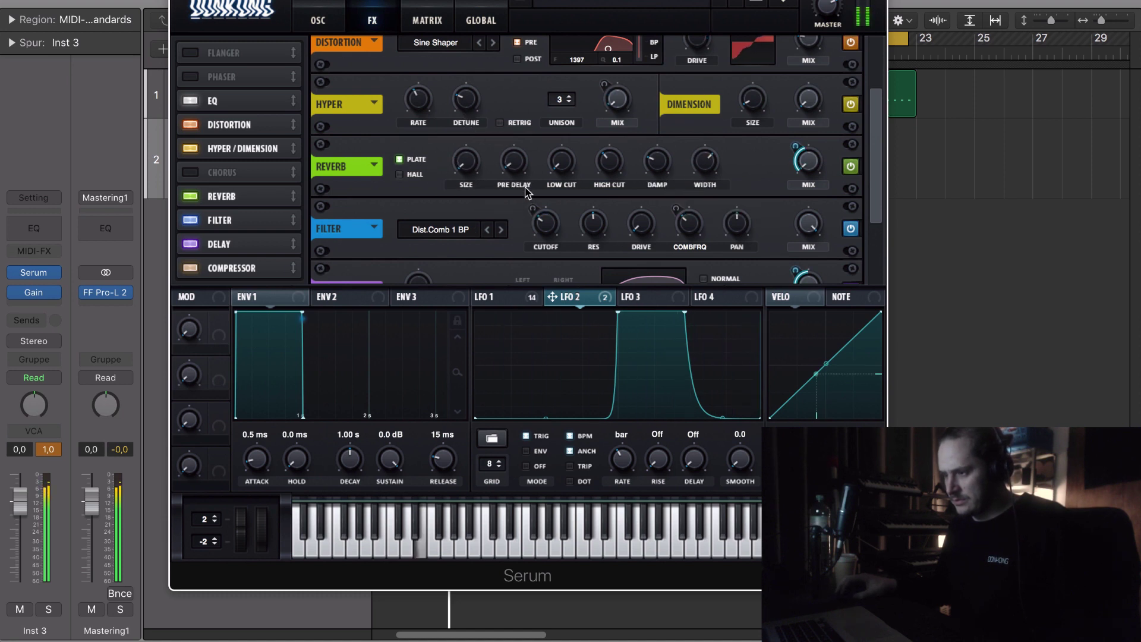
left_click_drag(551, 173, 548, 161)
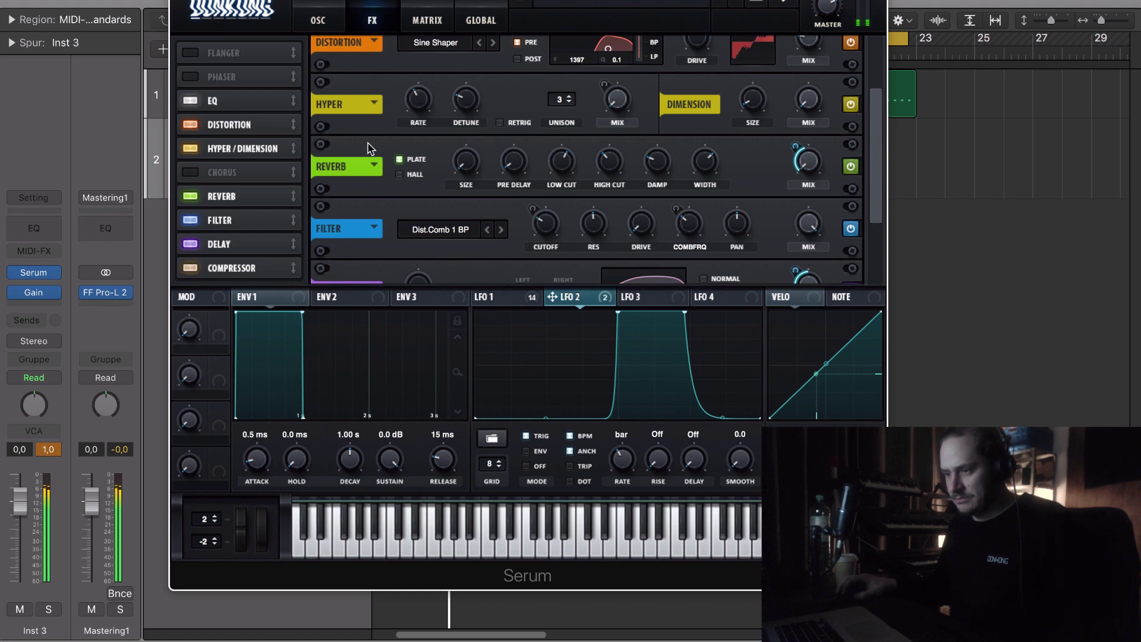
left_click(196, 195)
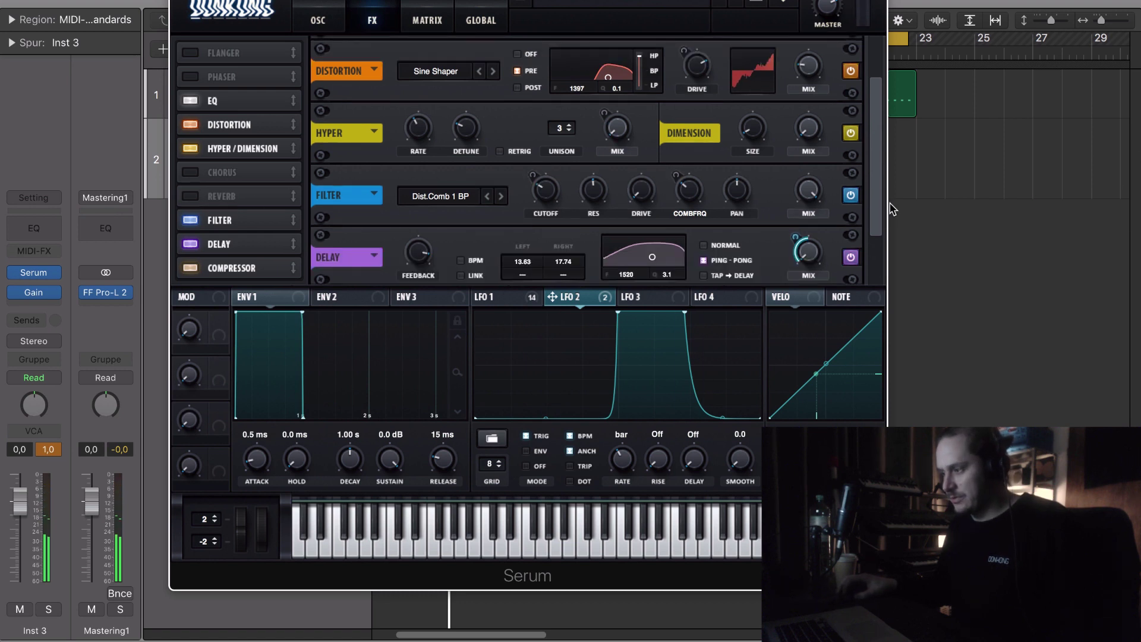
- Move Macro 1's assignment from the comb frequency to the FX filter resonance
left_click_drag(878, 208, 906, 281)
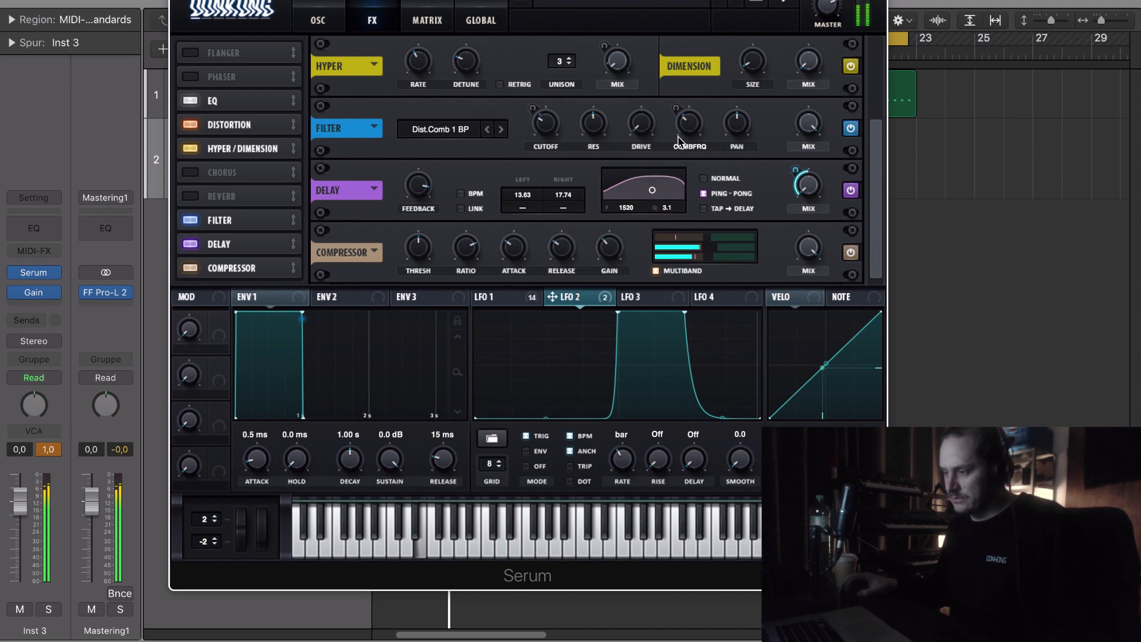
left_click_drag(218, 320, 696, 128)
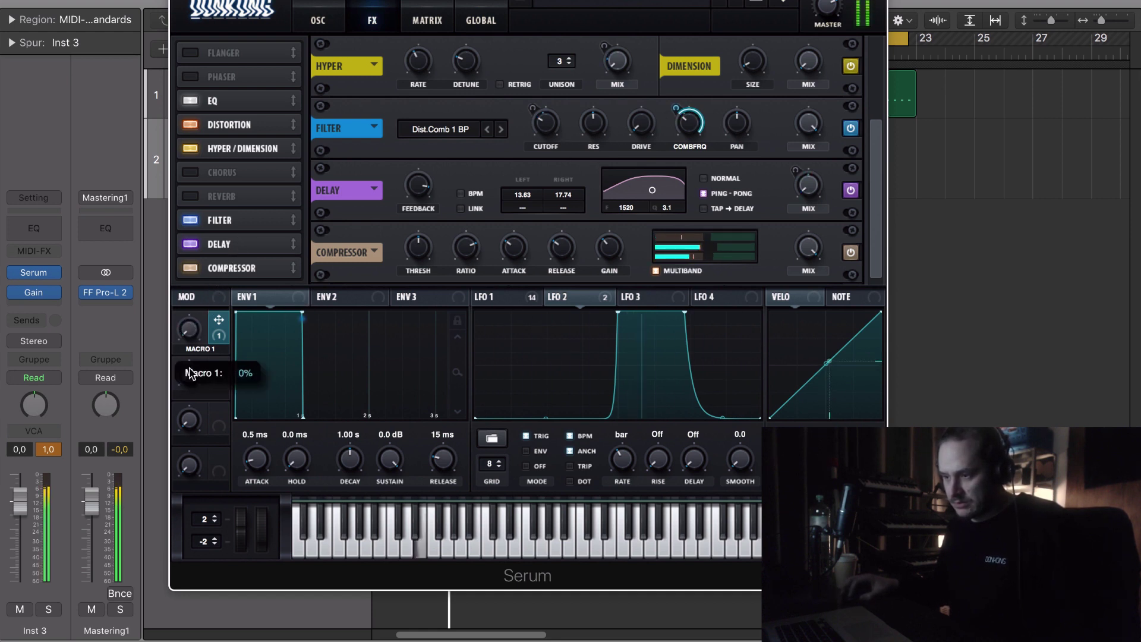
left_click_drag(689, 123, 635, 182)
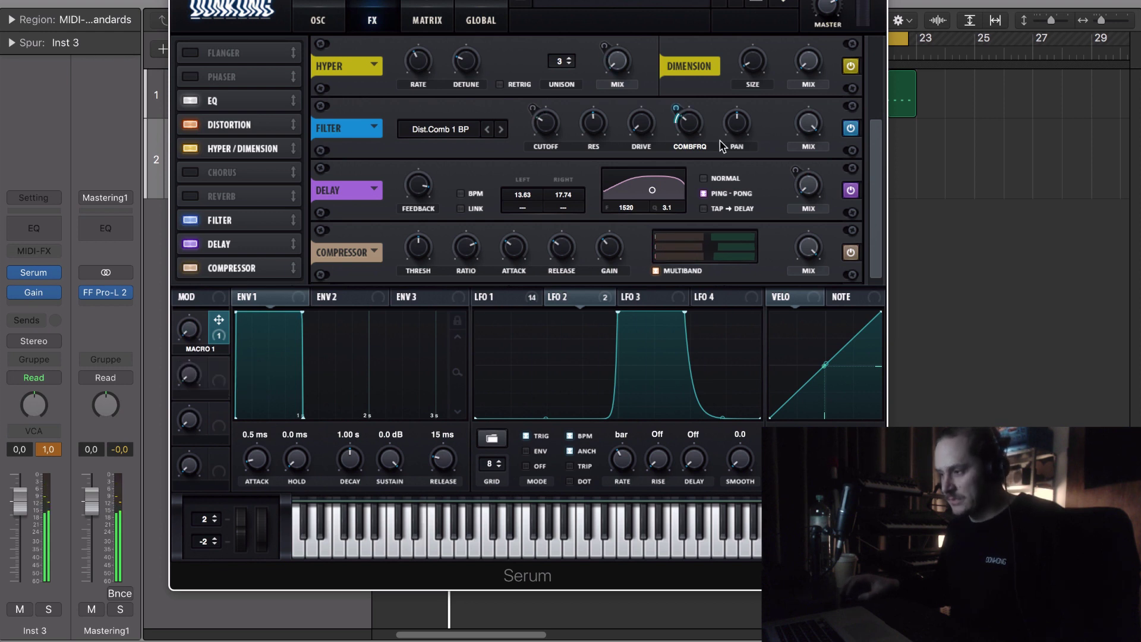
right_click(700, 129)
left_click(724, 176)
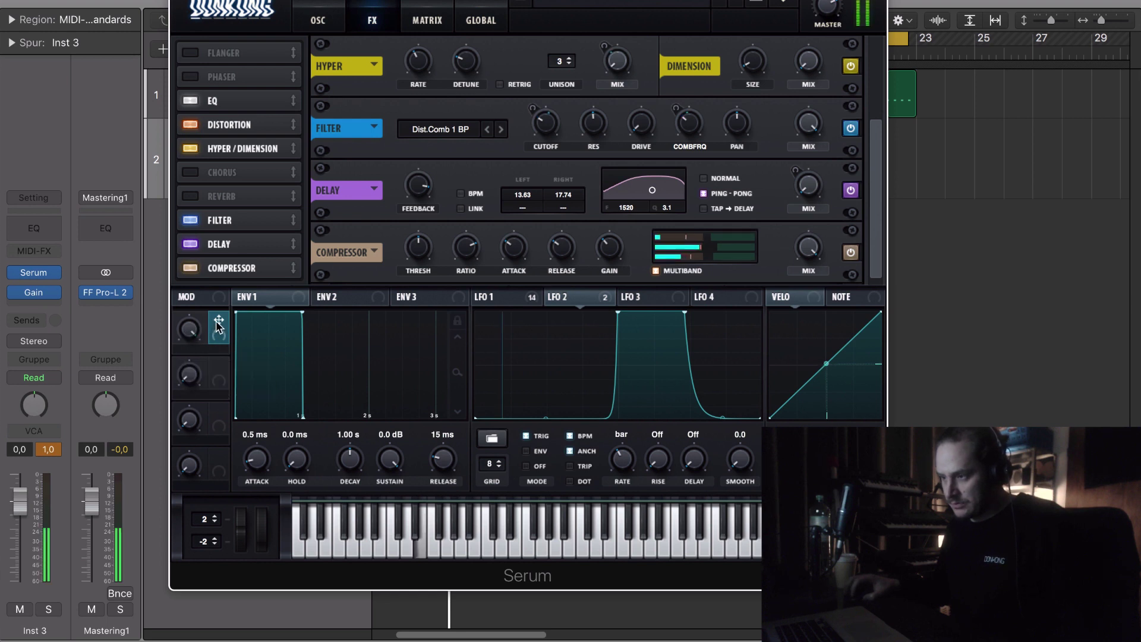
left_click_drag(219, 324, 594, 126)
- Sweep Macro 1 down and up through its range, finishing at about 76%
left_click_drag(204, 333, 204, 591)
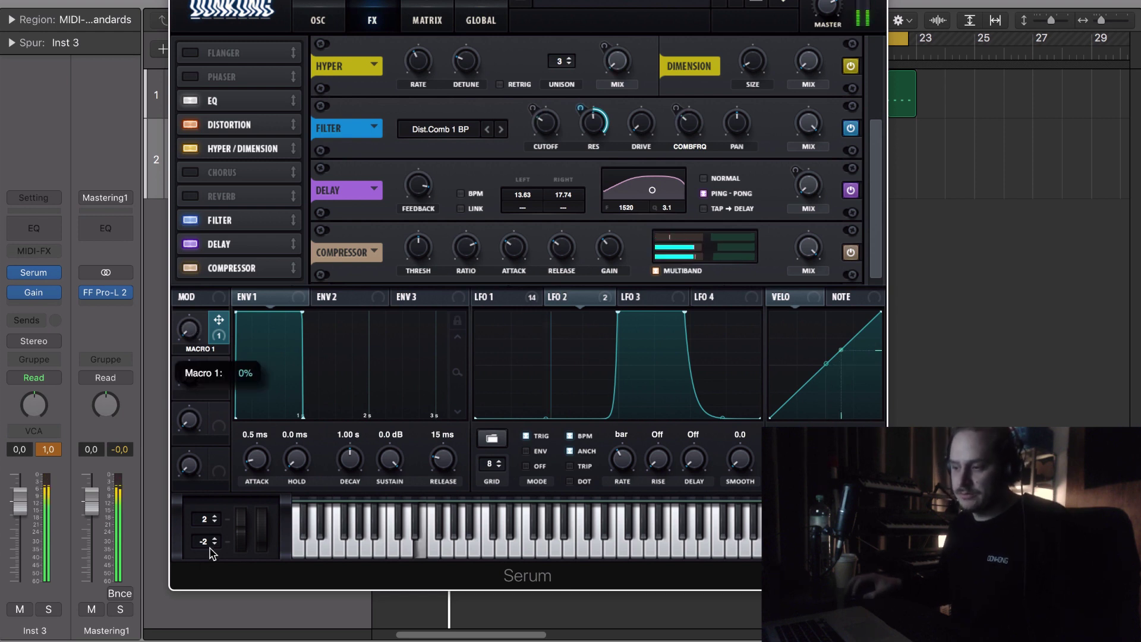
left_click_drag(252, 275, 211, 552)
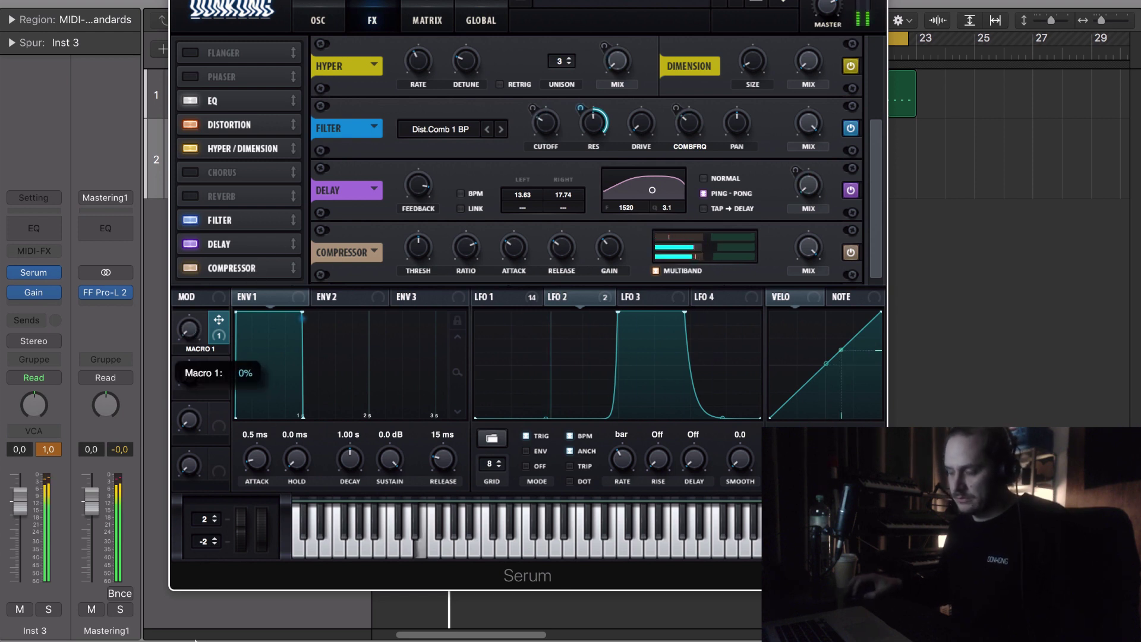
left_click_drag(215, 594, 240, 351)
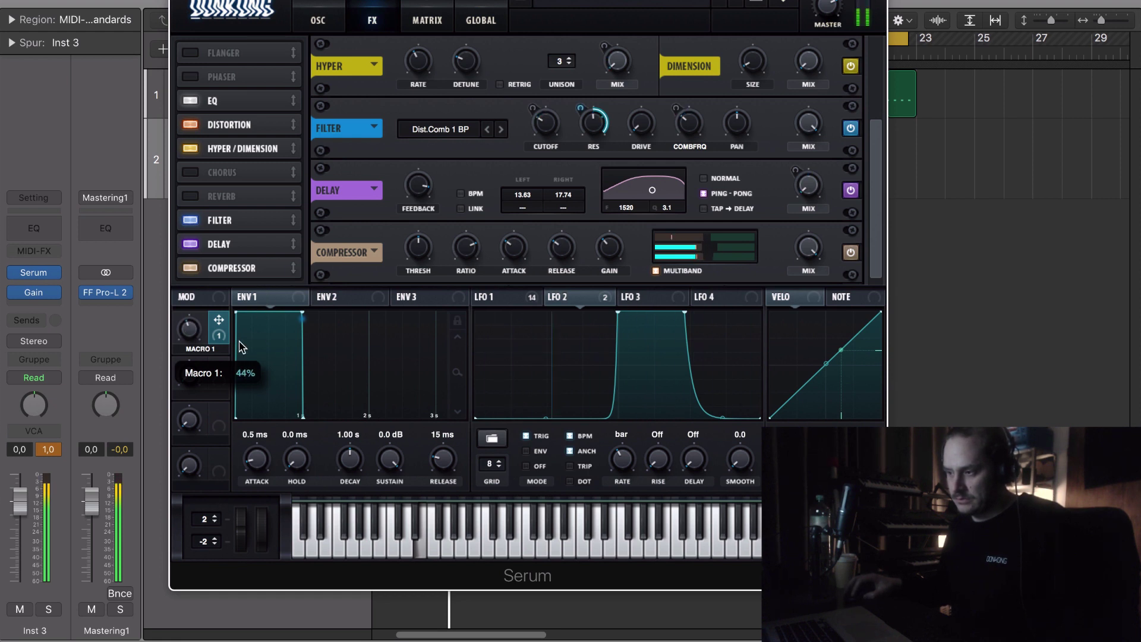
left_click_drag(192, 500, 232, 346)
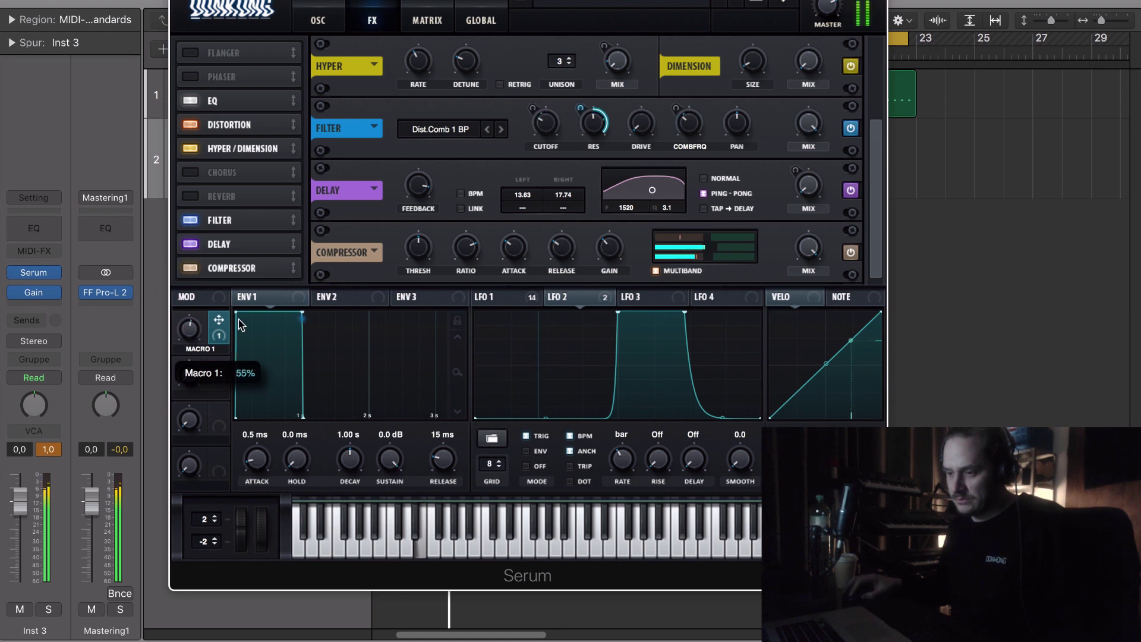
left_click_drag(104, 601, 178, 224)
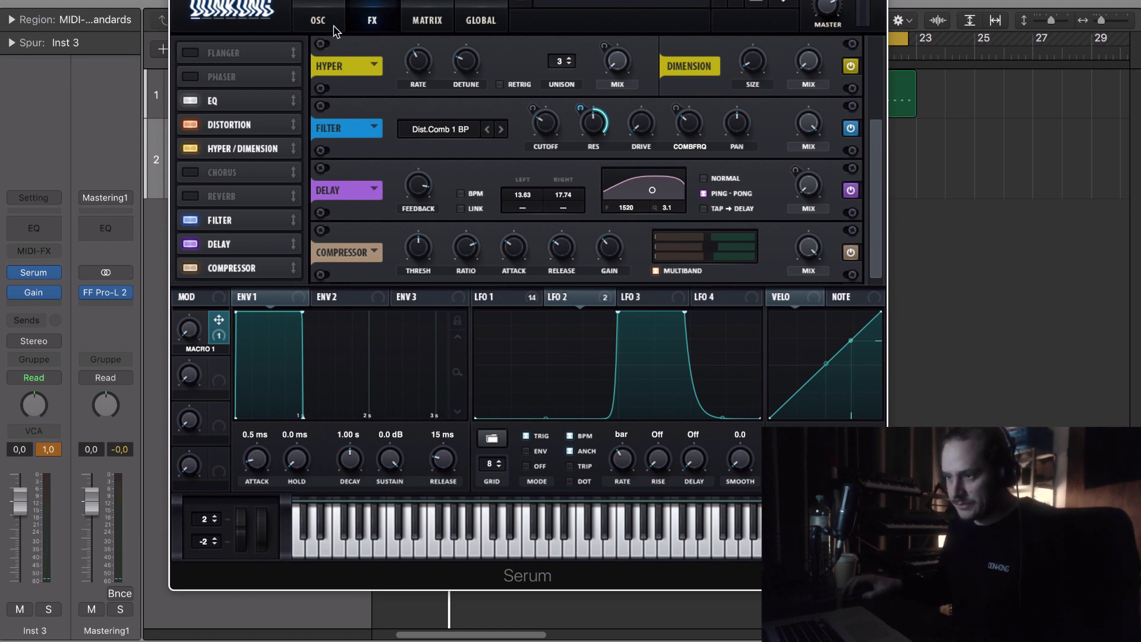
- Set Osc A's octave to -4 and assign Macro 2 to modulate it
left_click(319, 22)
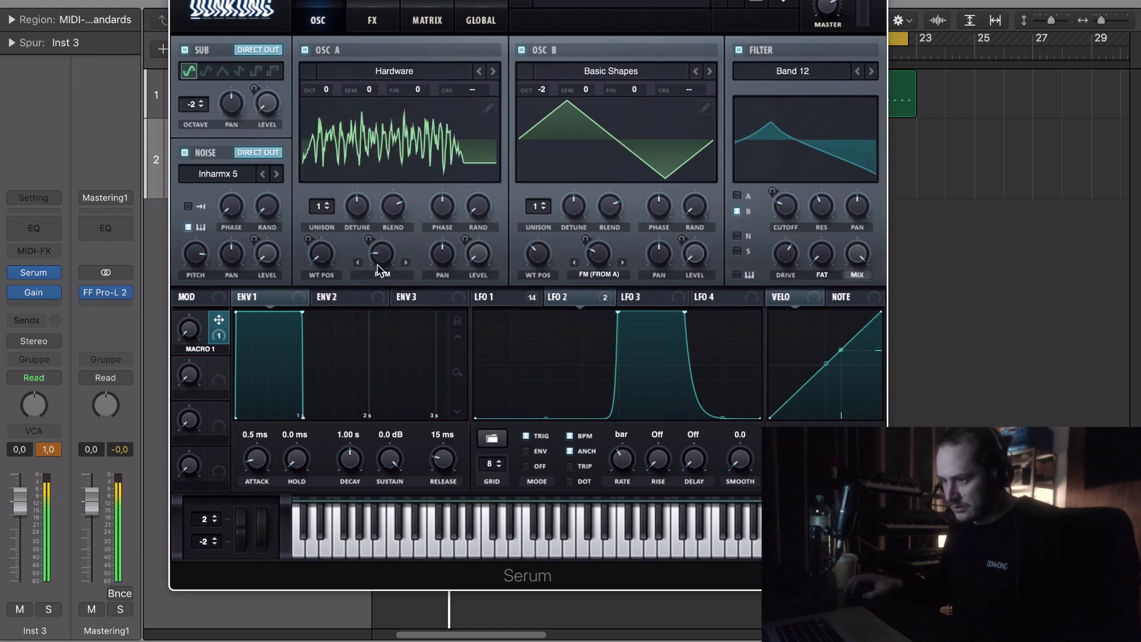
left_click_drag(326, 89, 357, 50)
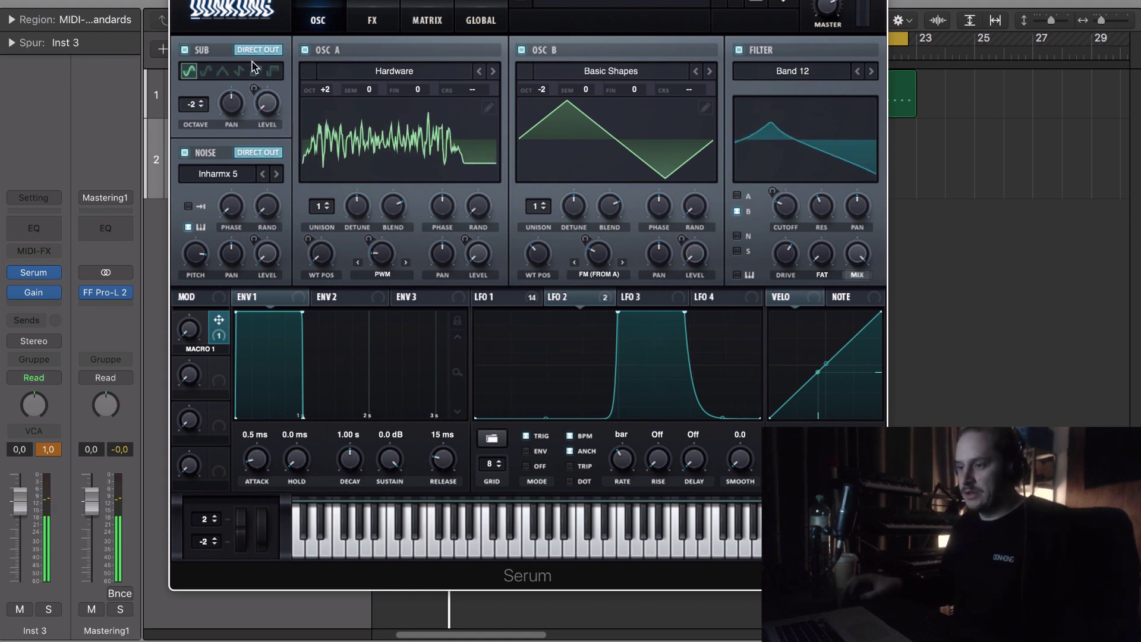
left_click_drag(317, 98, 332, 132)
left_click_drag(368, 250, 367, 279)
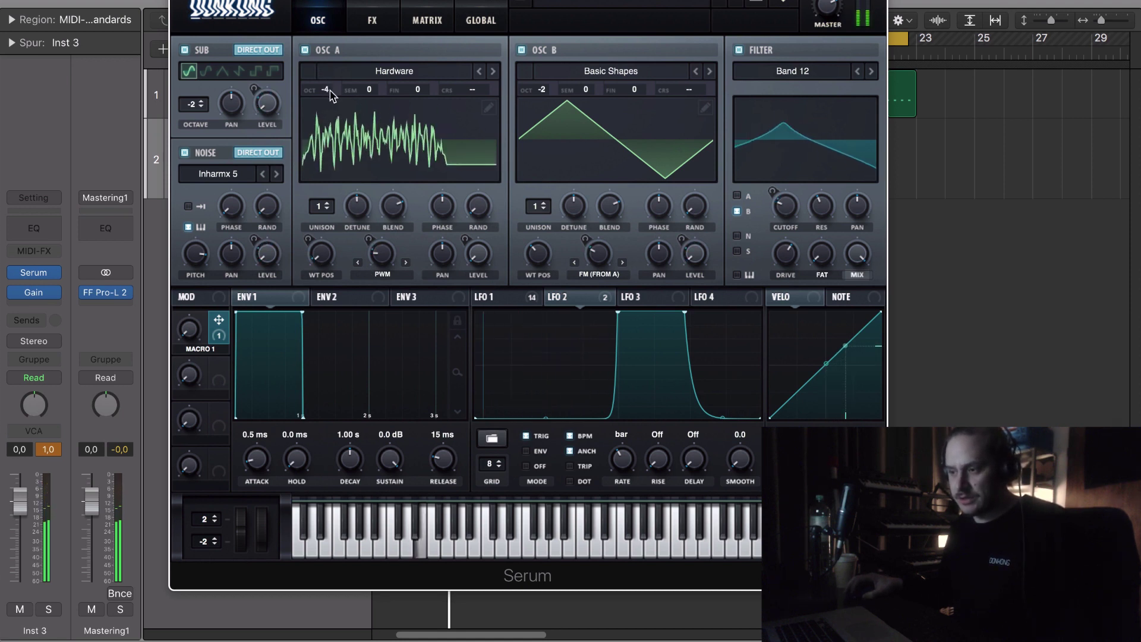
left_click_drag(328, 94, 391, 130)
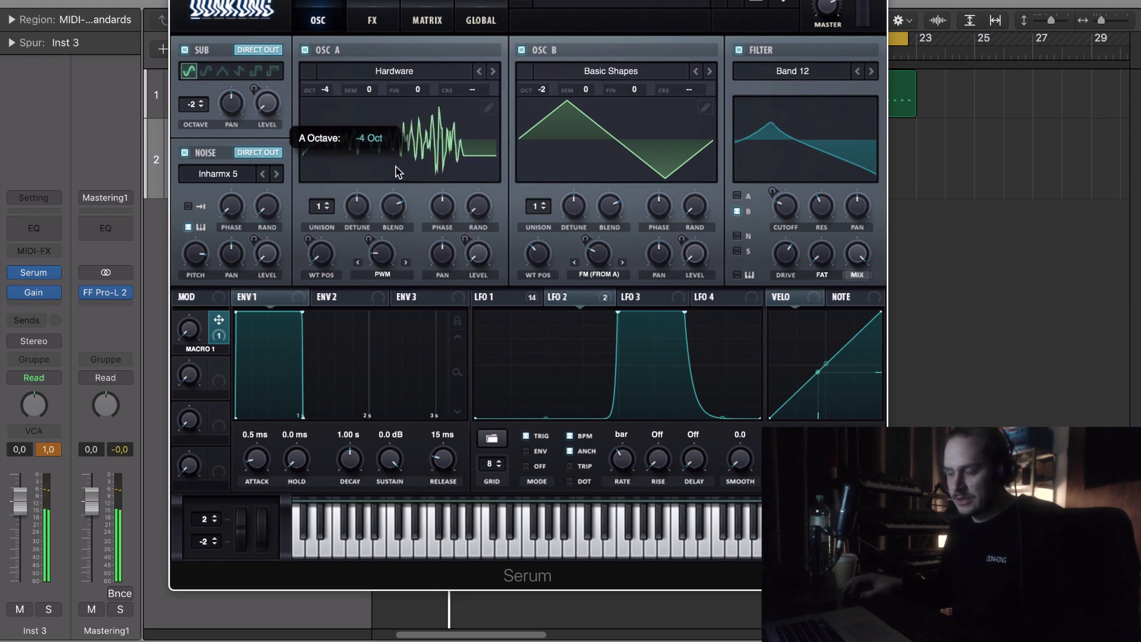
left_click_drag(219, 365, 326, 89)
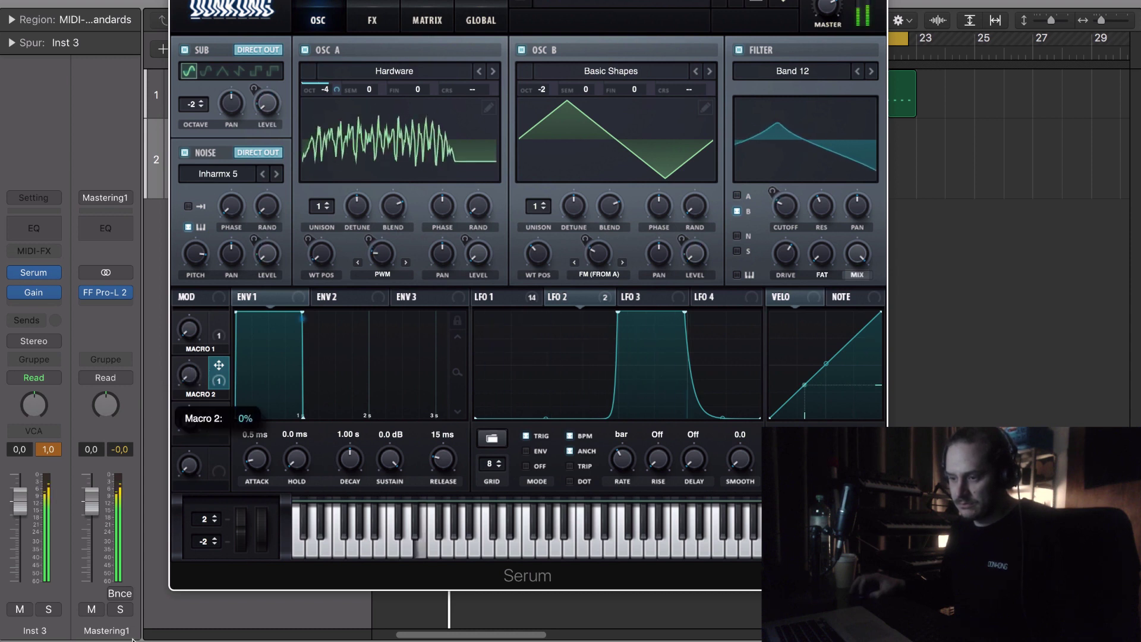
- Raise Macro 2 to 55% to shift Osc A's octave, and switch off the noise oscillator
left_click_drag(189, 475, 179, 543)
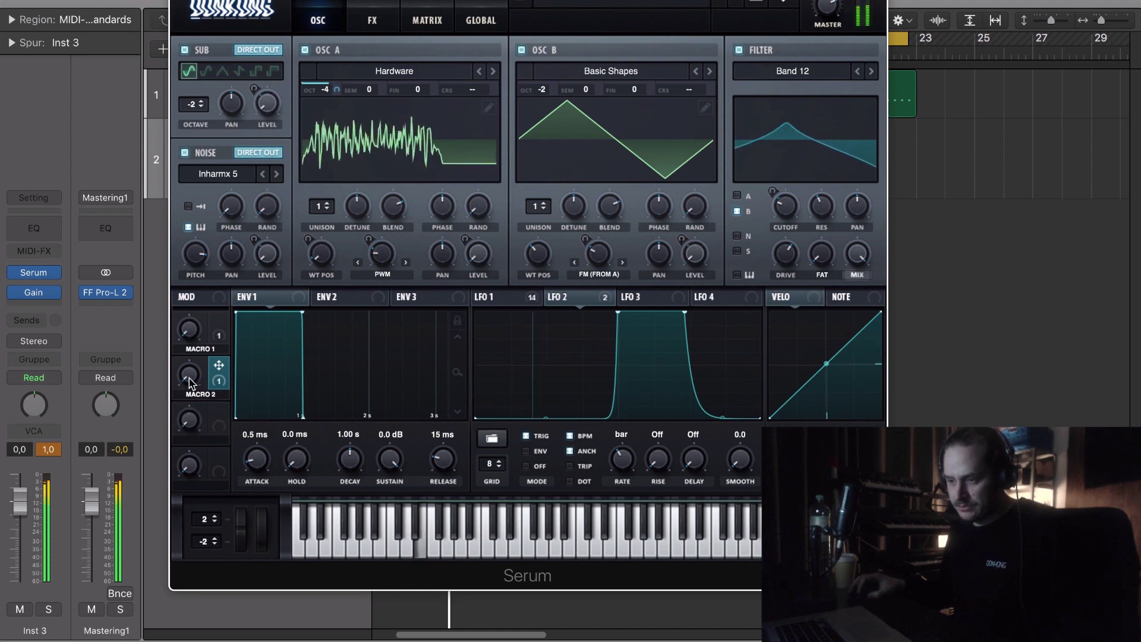
left_click(186, 153)
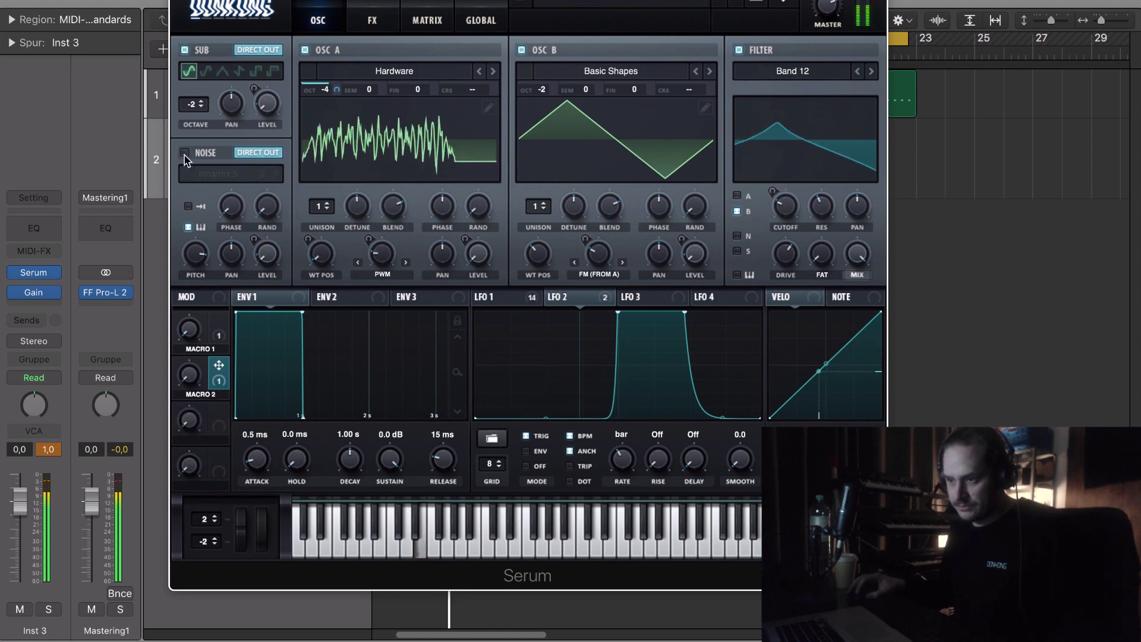